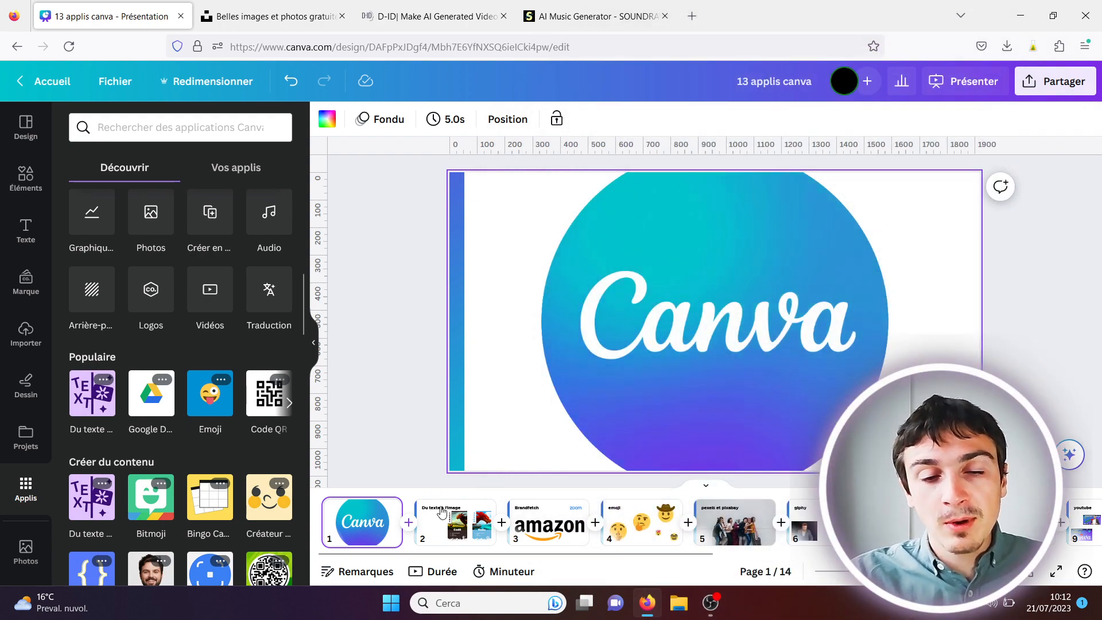
- Go to page 2 of the presentation and open the "Du texte à l'image" app
click(441, 513)
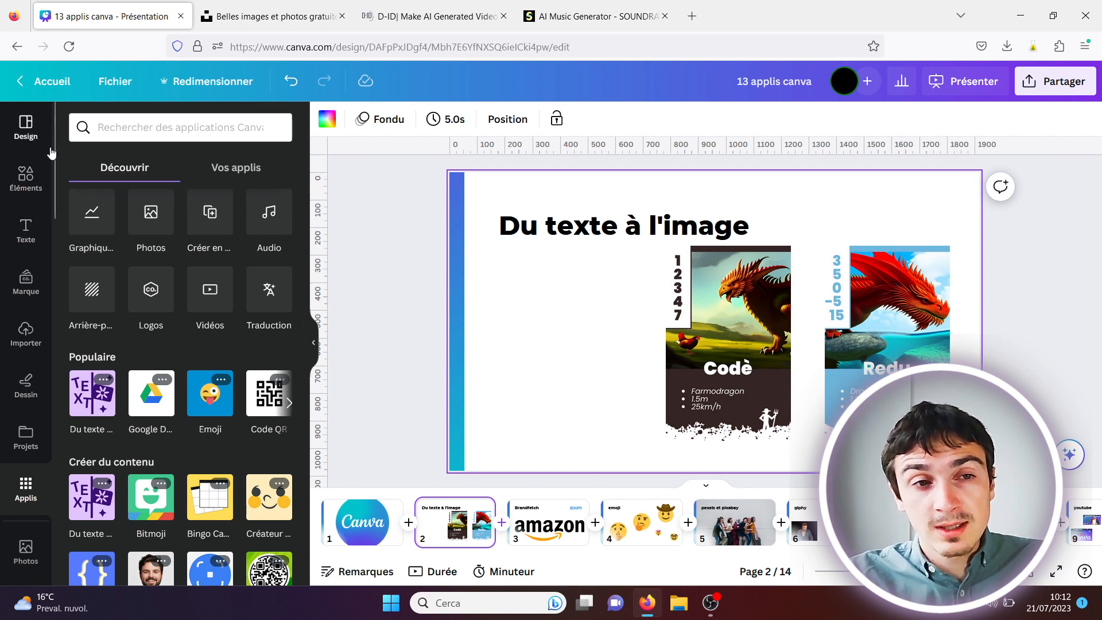
drag(53, 148, 53, 190)
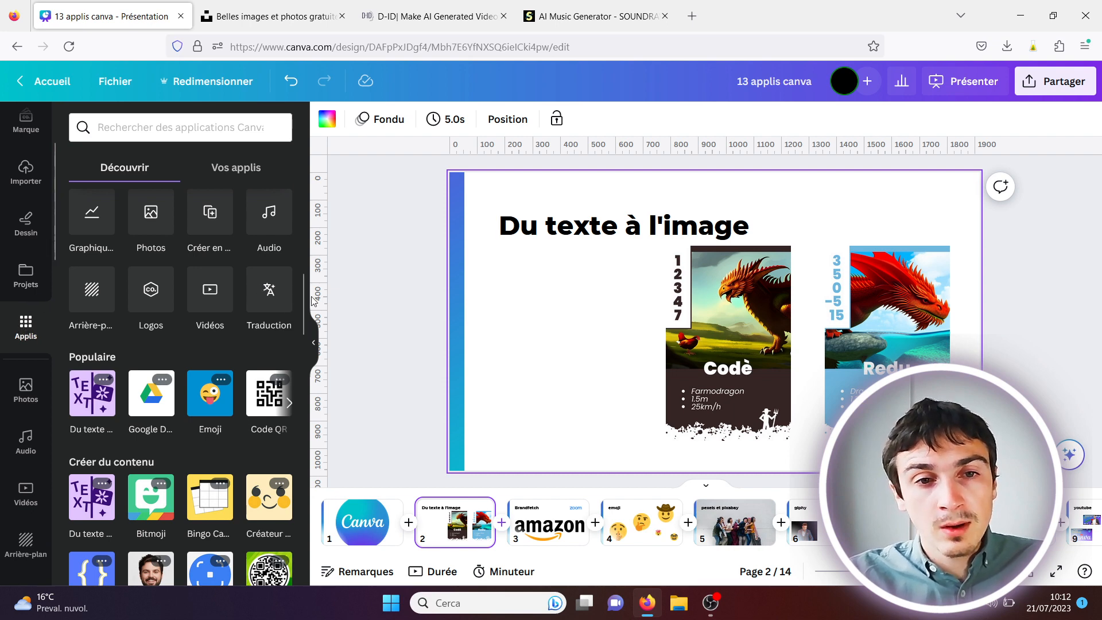
drag(304, 297, 301, 207)
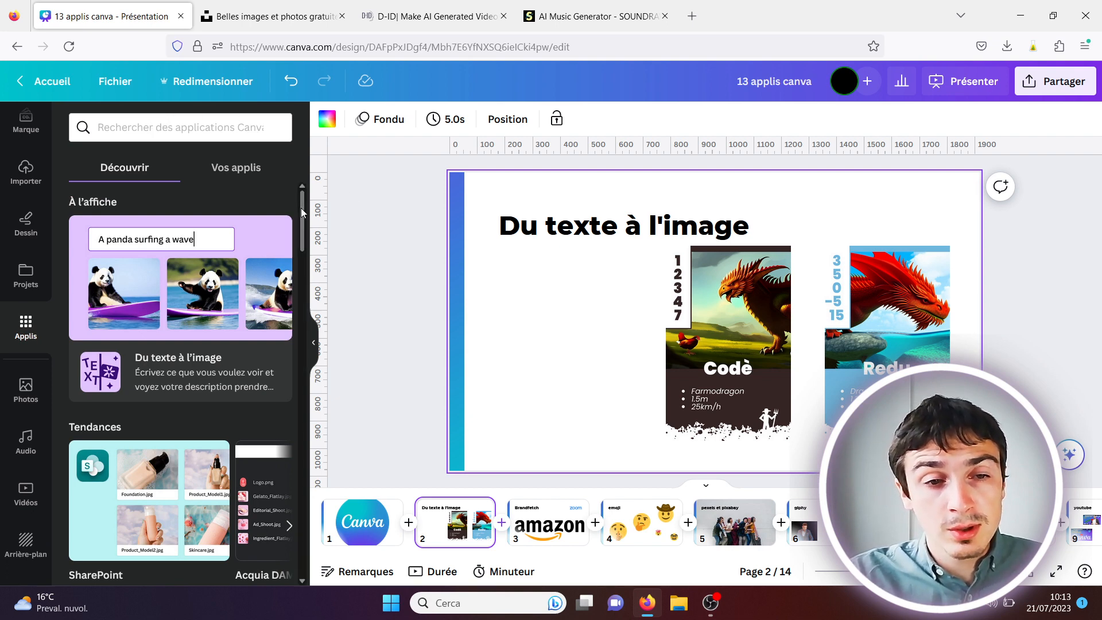
scroll(299, 215, down, 2)
drag(300, 211, 295, 294)
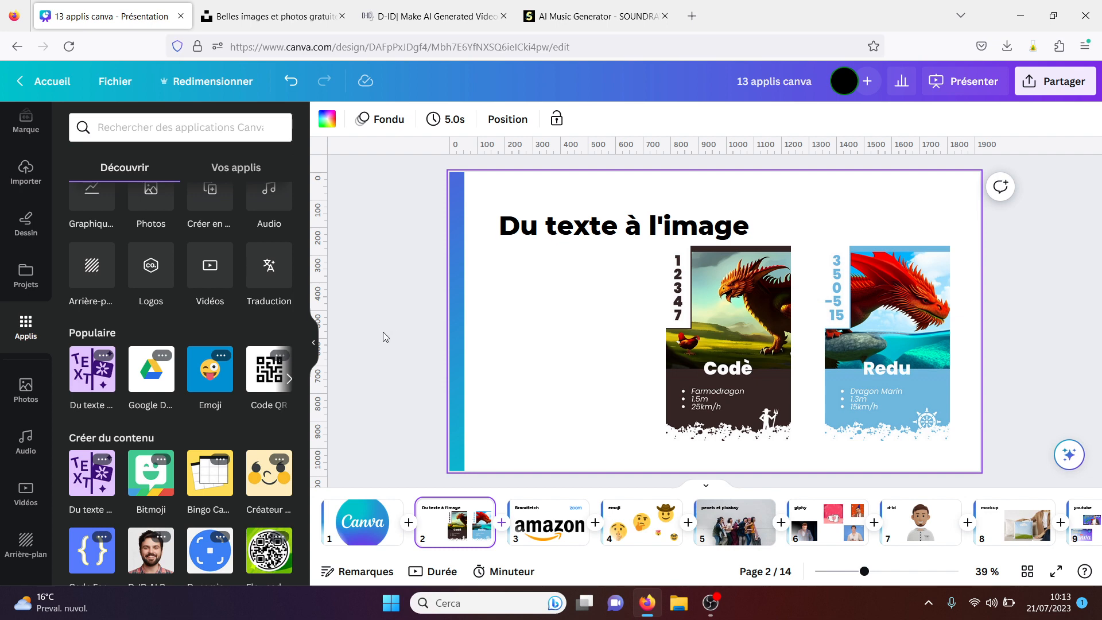
click(90, 379)
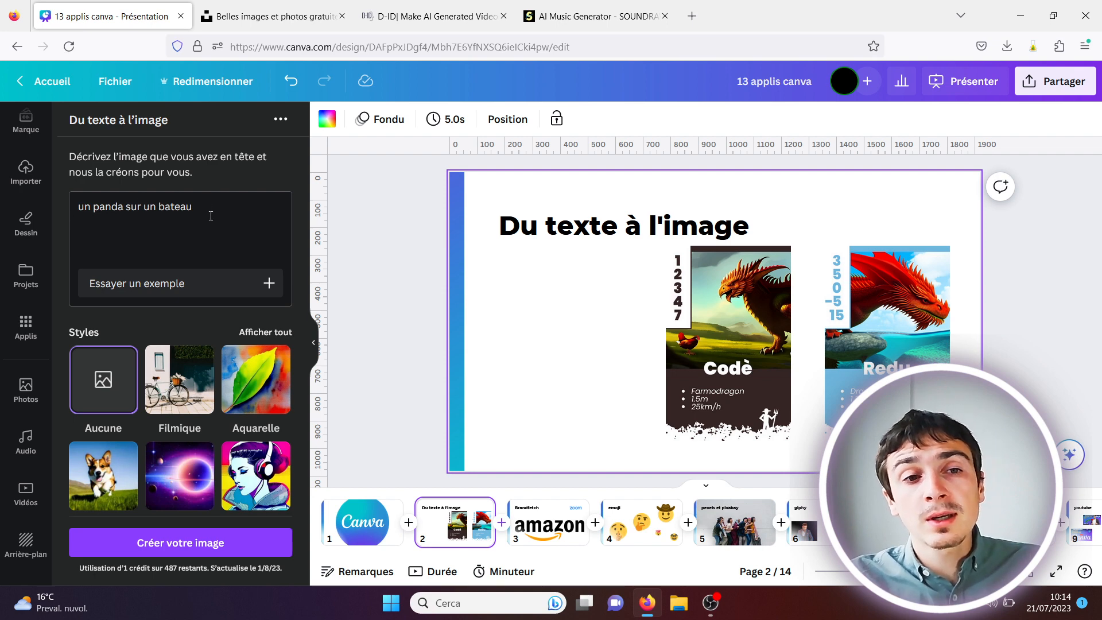
- Generate images from the description "un panda sur un bateau" using the Photo style
click(271, 332)
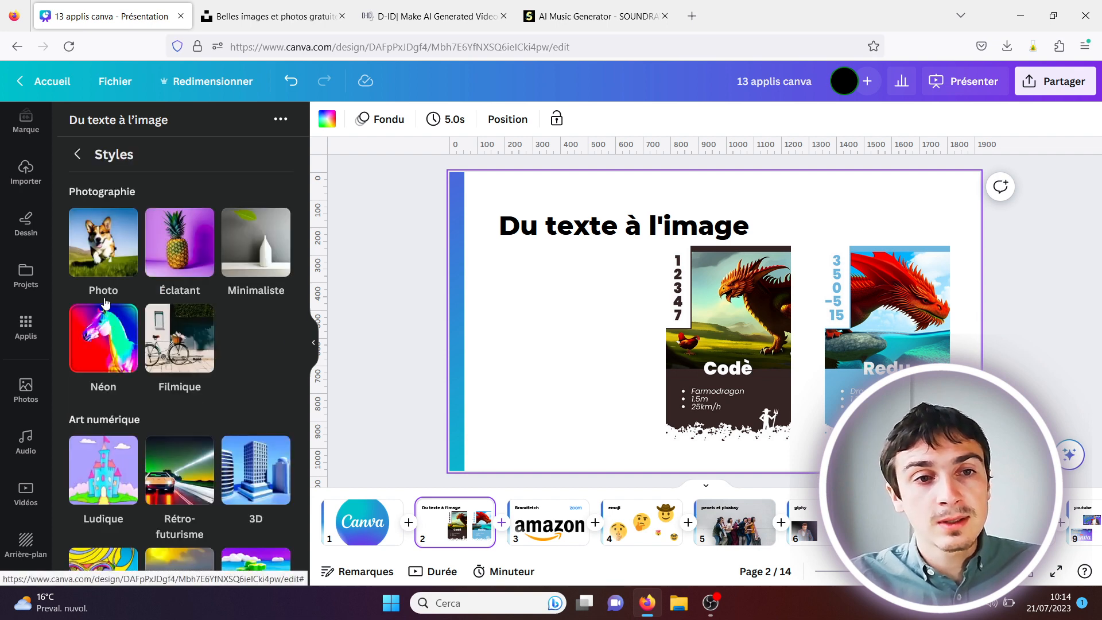
click(116, 236)
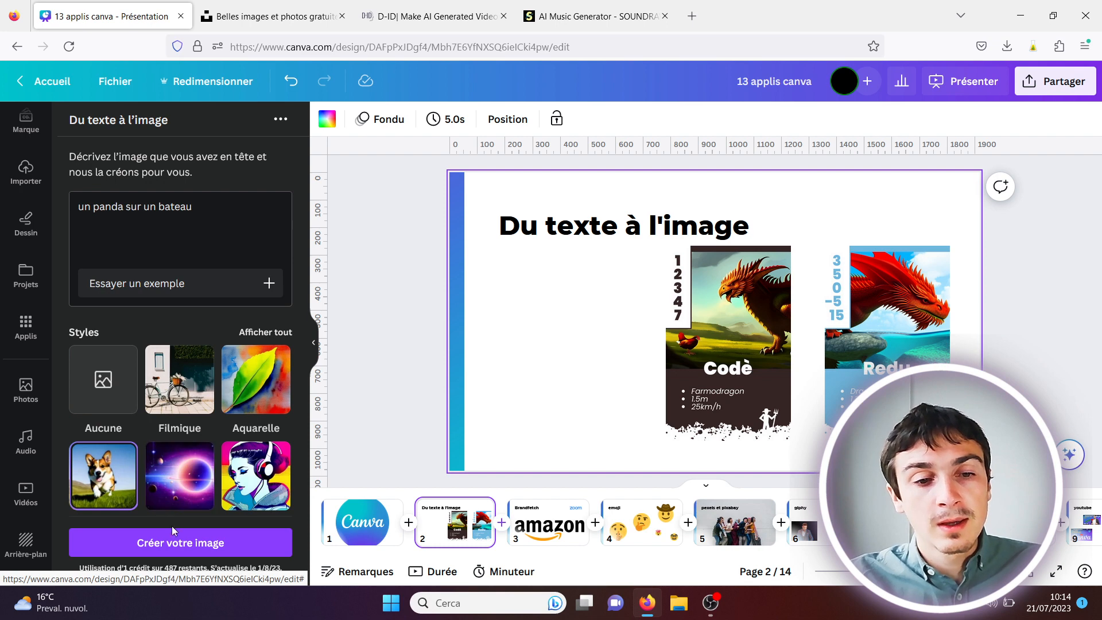
click(167, 545)
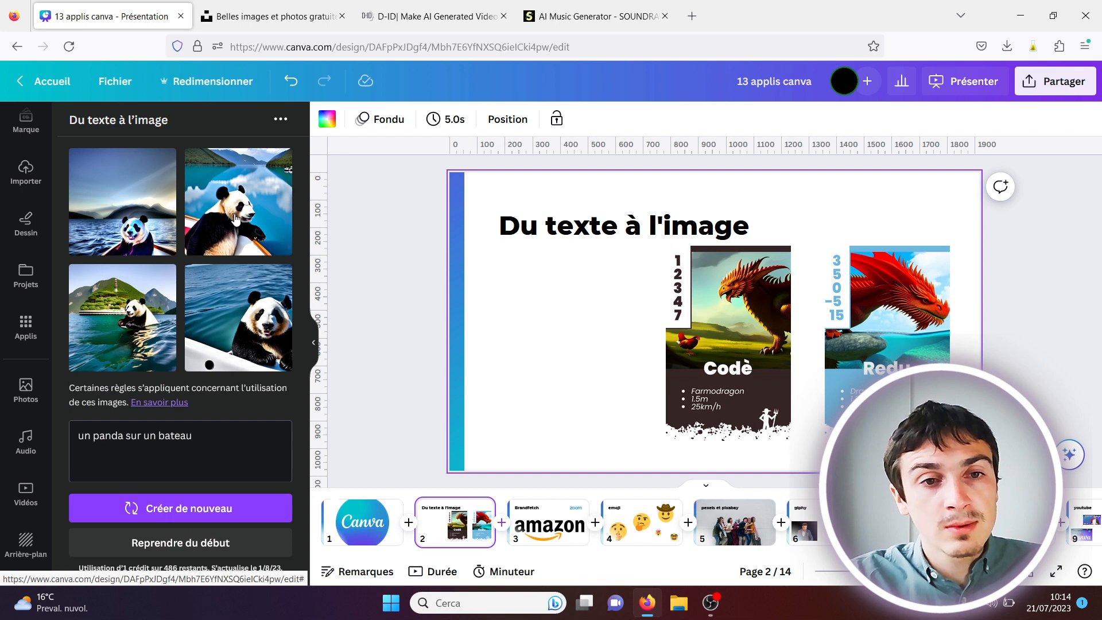
- Place the generated panda with lake and mountains in the empty space beside the Codè card and flip it horizontally
drag(236, 218, 567, 351)
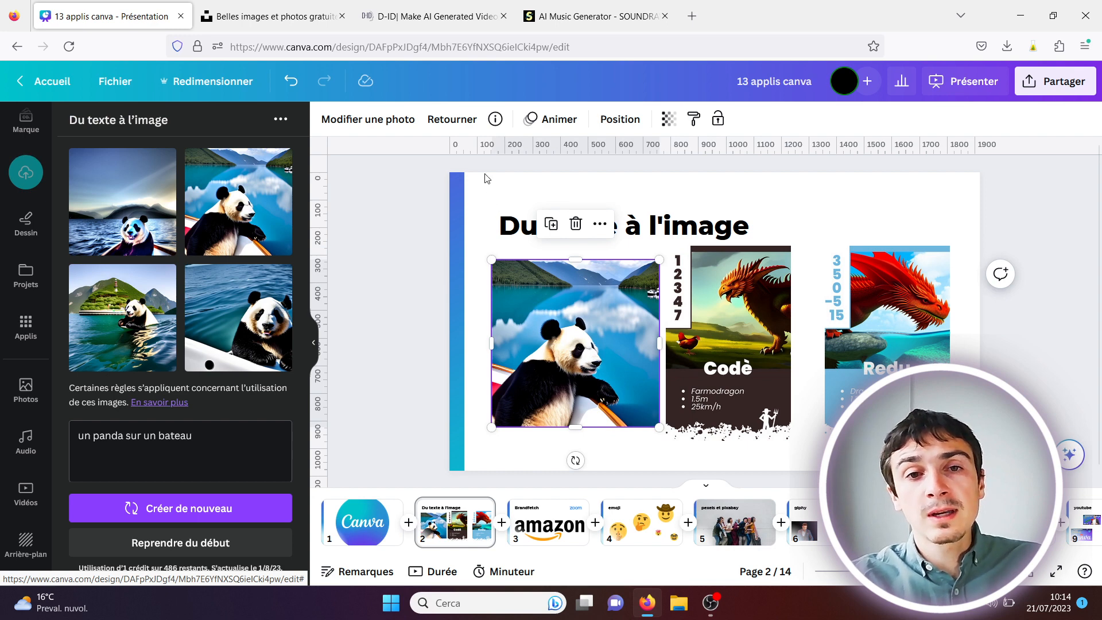
click(450, 121)
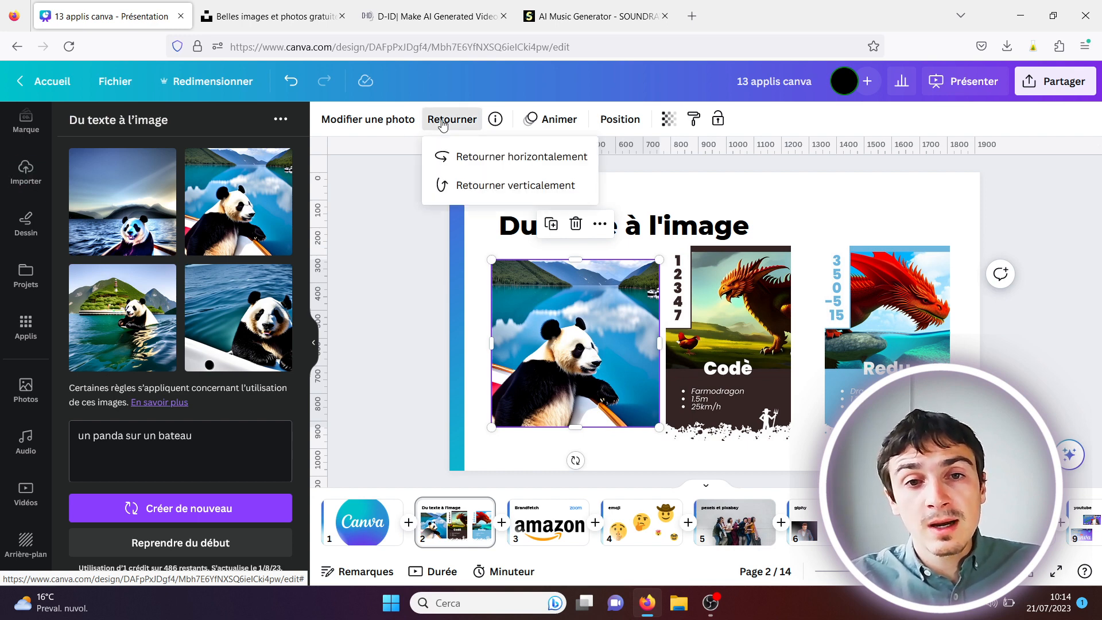
click(451, 166)
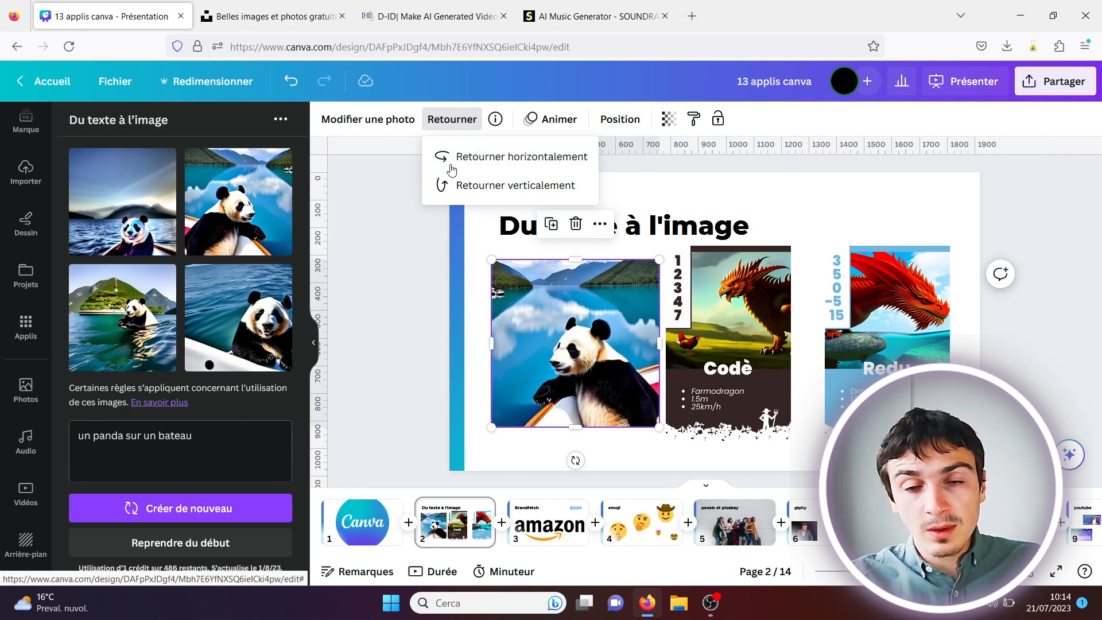
click(404, 311)
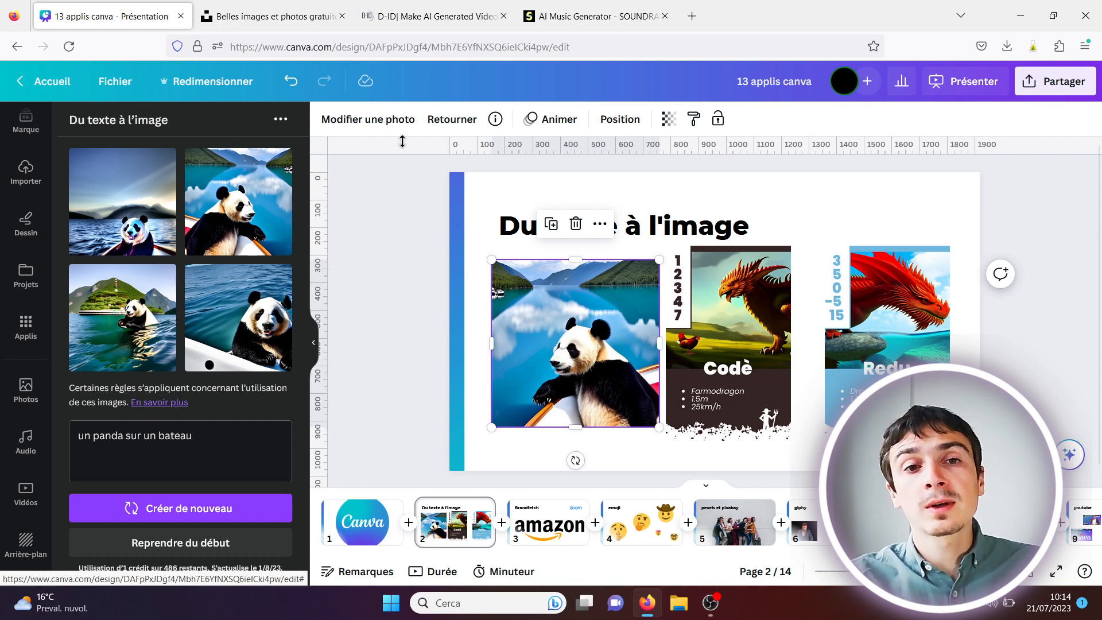
- Erase a small area of the water above the panda's head with the Gomme magique at brush size 20
click(377, 121)
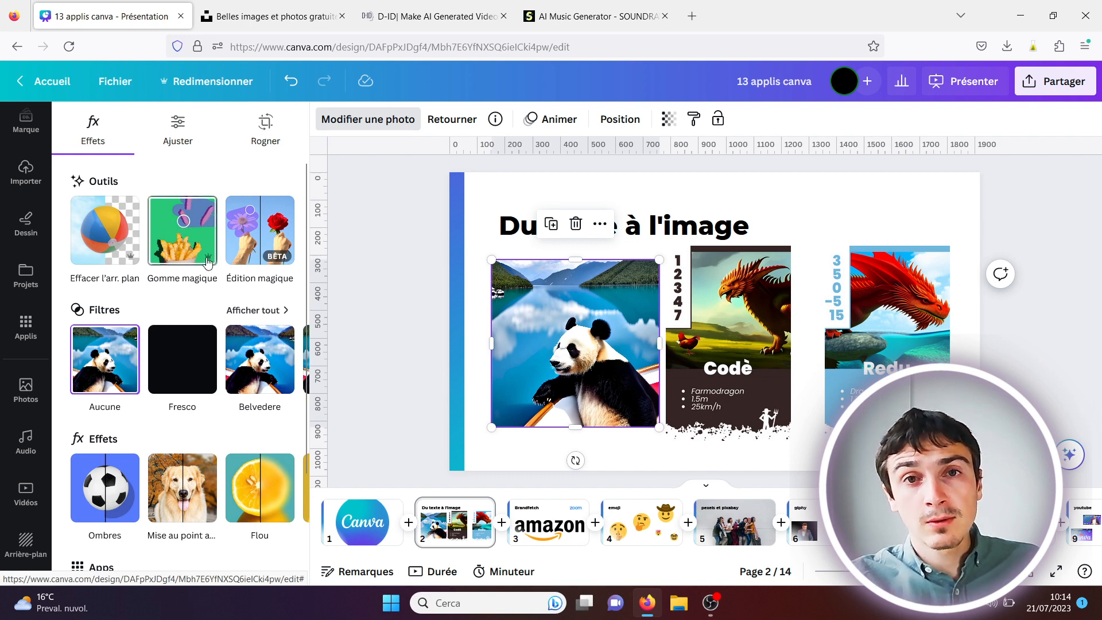
click(190, 232)
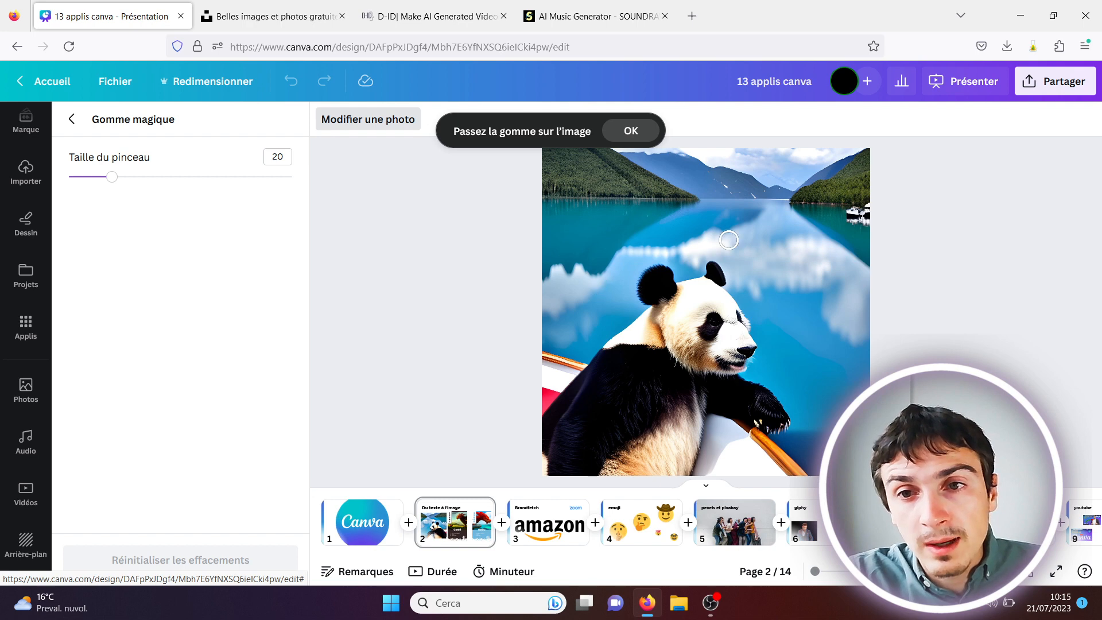
drag(718, 182, 761, 195)
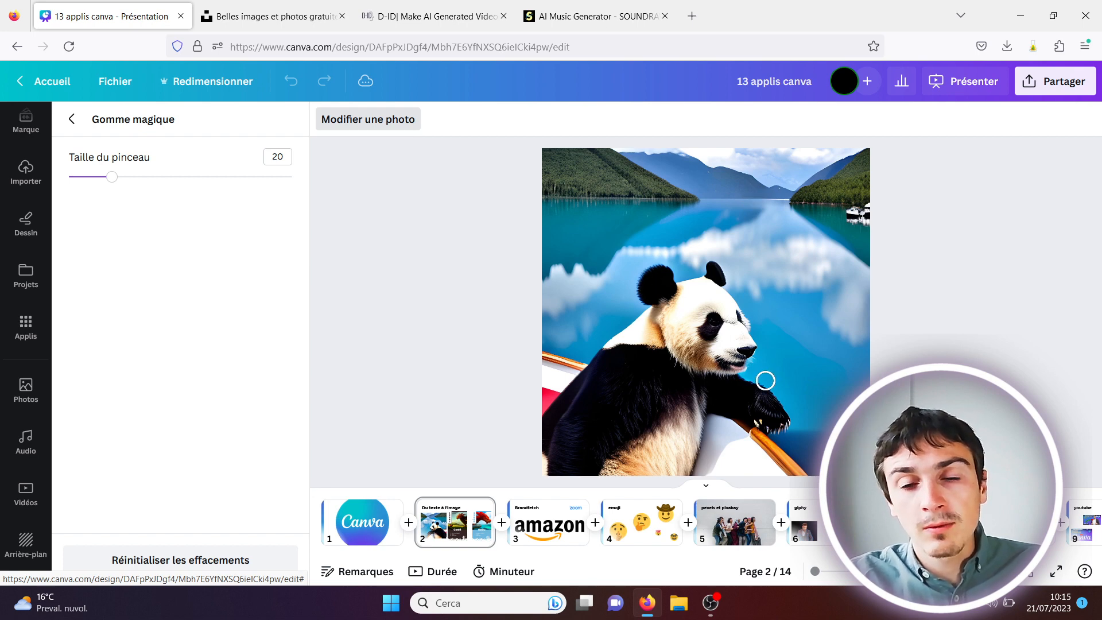
click(69, 120)
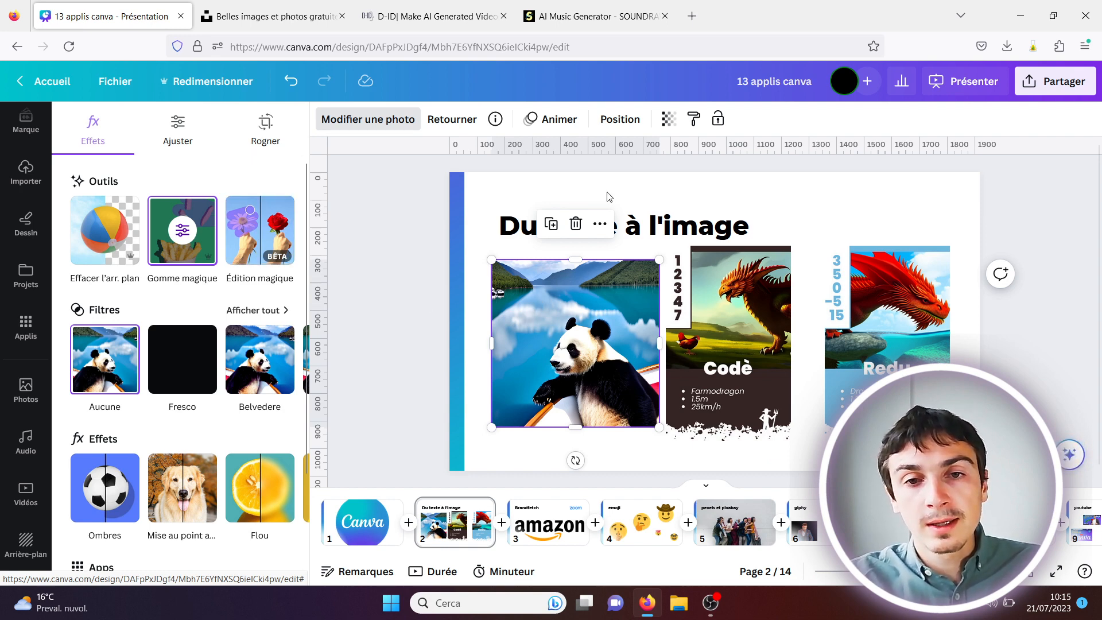
- Delete the panda image from page 2
click(640, 204)
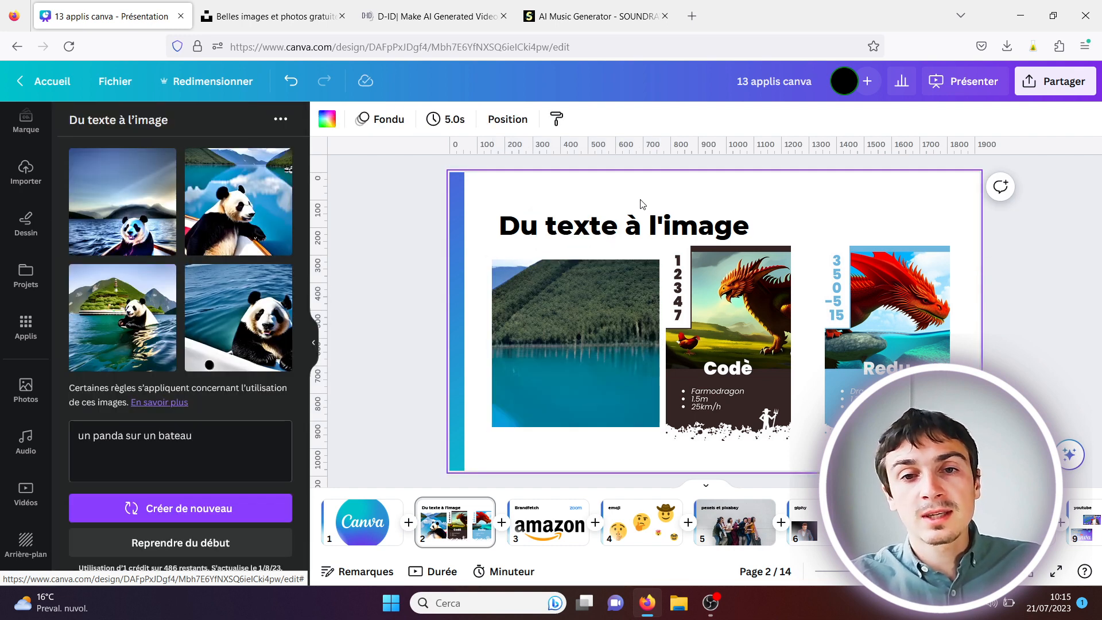
click(583, 332)
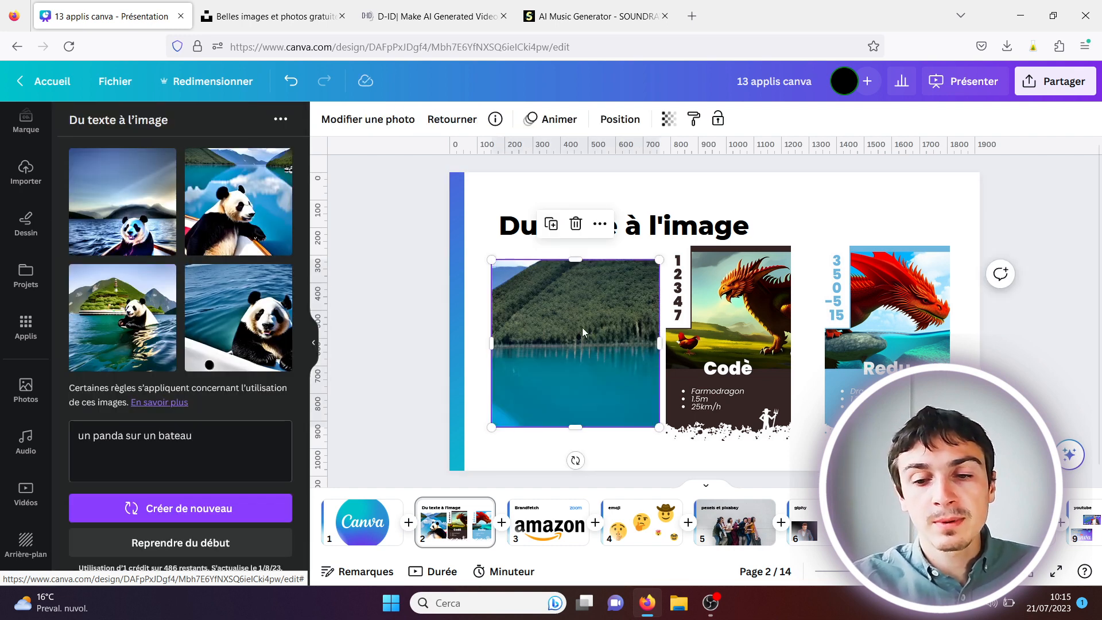
key(Delete)
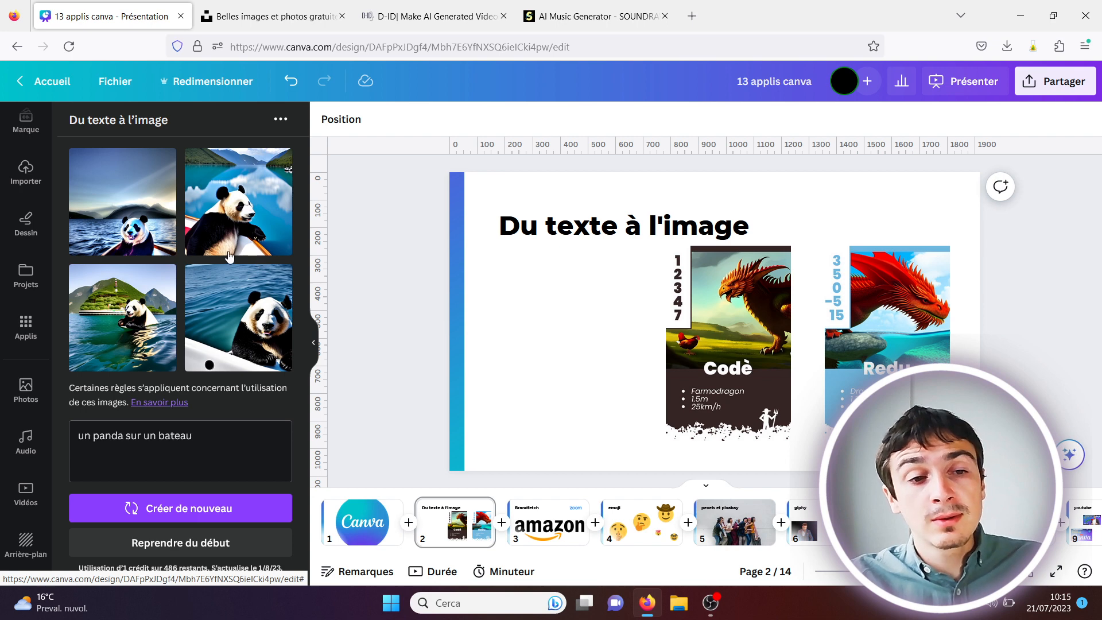
- Go to page 3, titled Brandfetch, and open the Brandfetch app
click(17, 333)
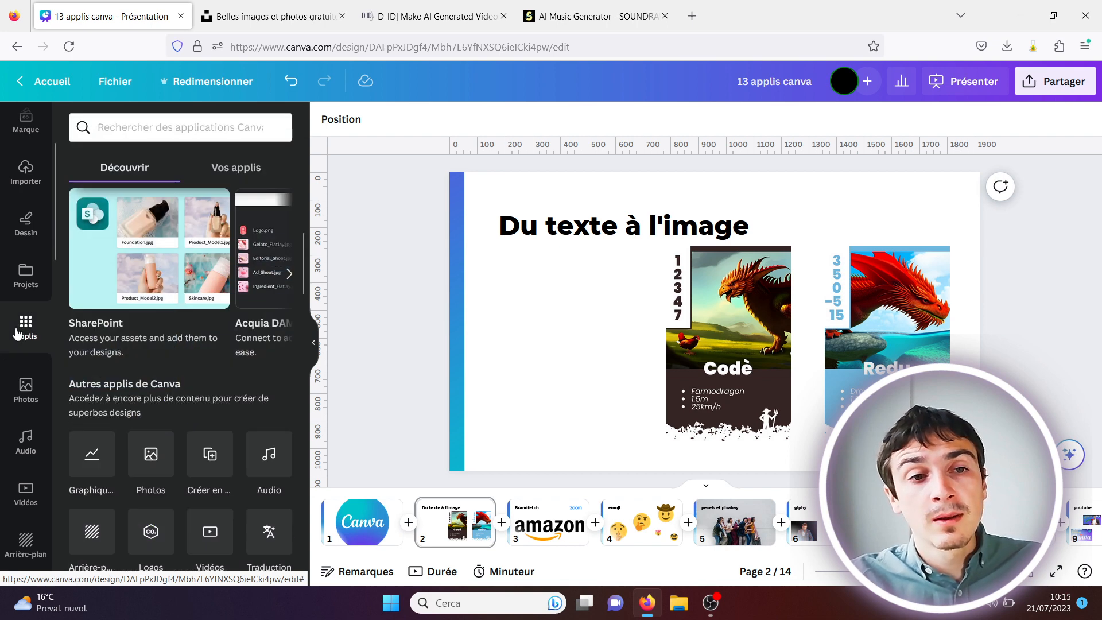
drag(302, 238, 305, 307)
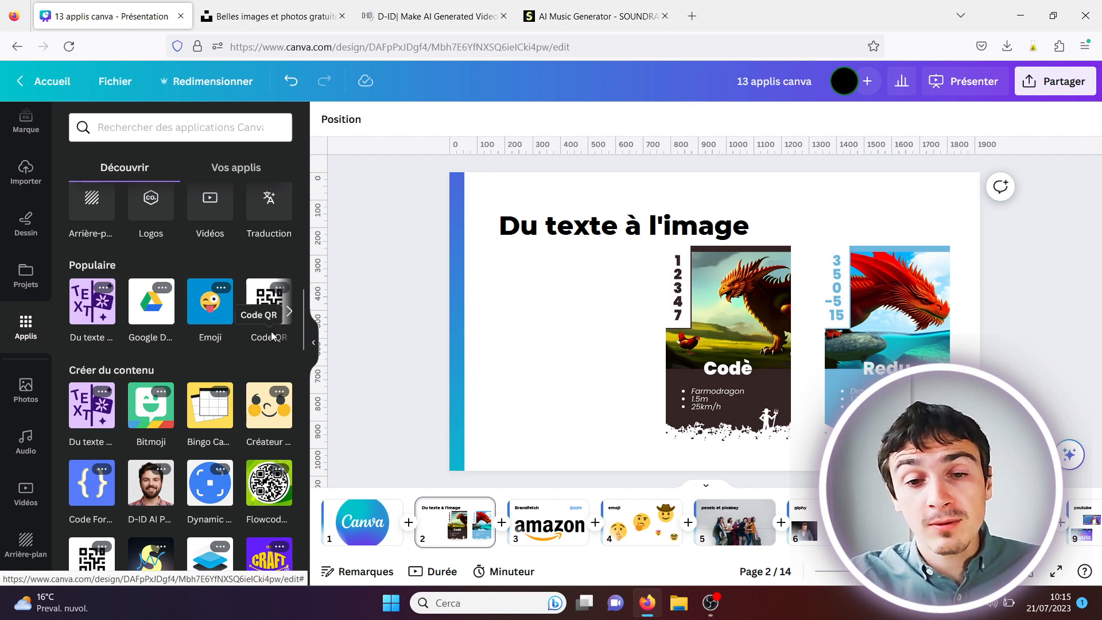
click(535, 531)
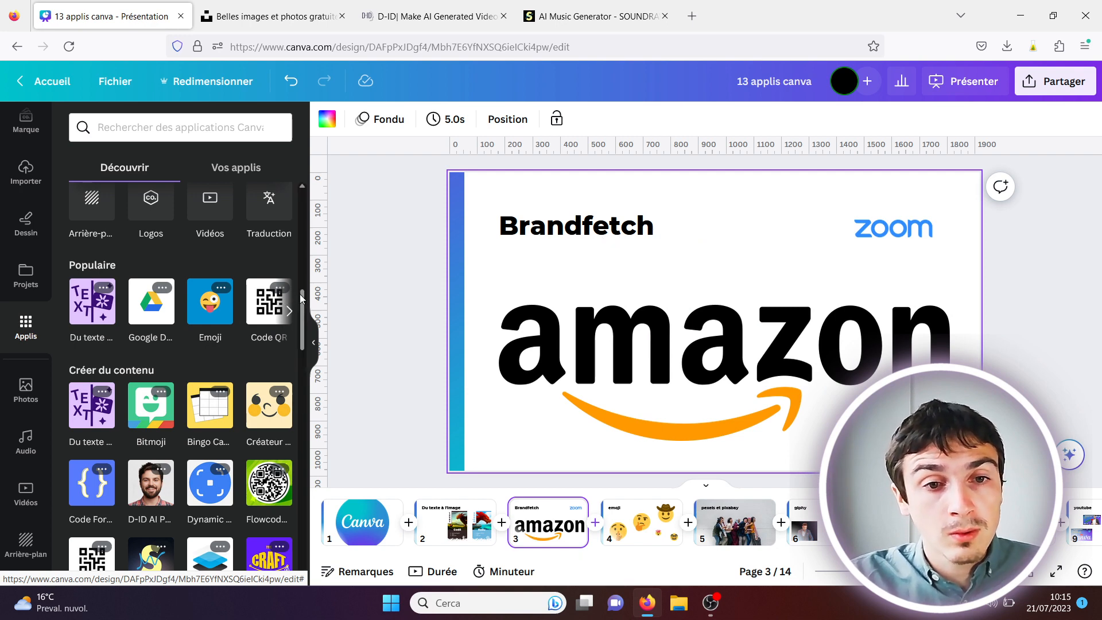
drag(303, 300, 297, 368)
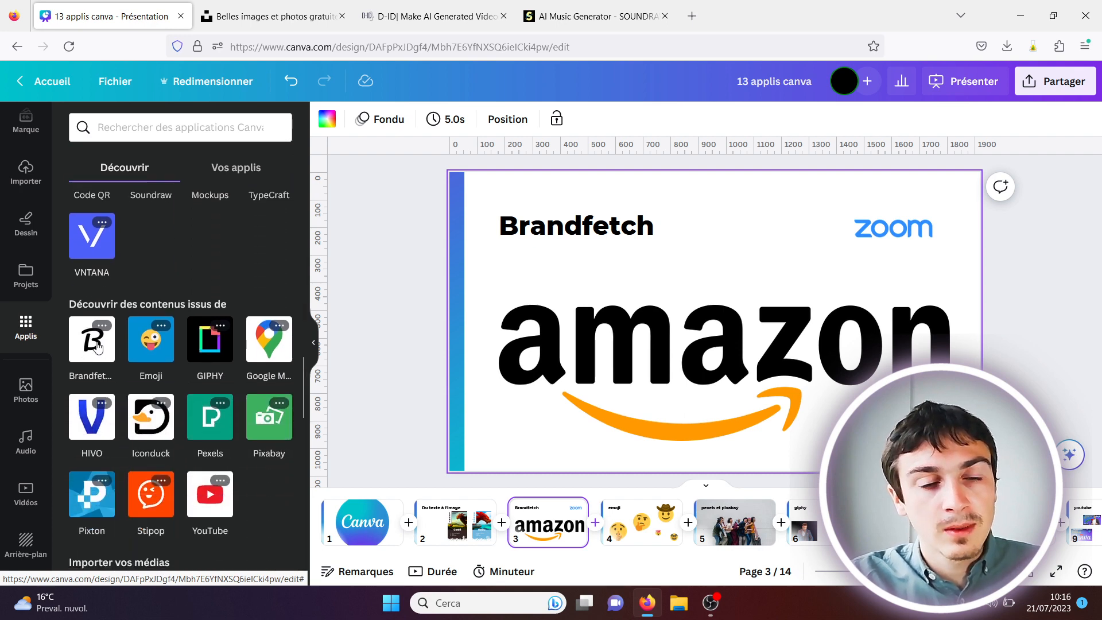
click(97, 347)
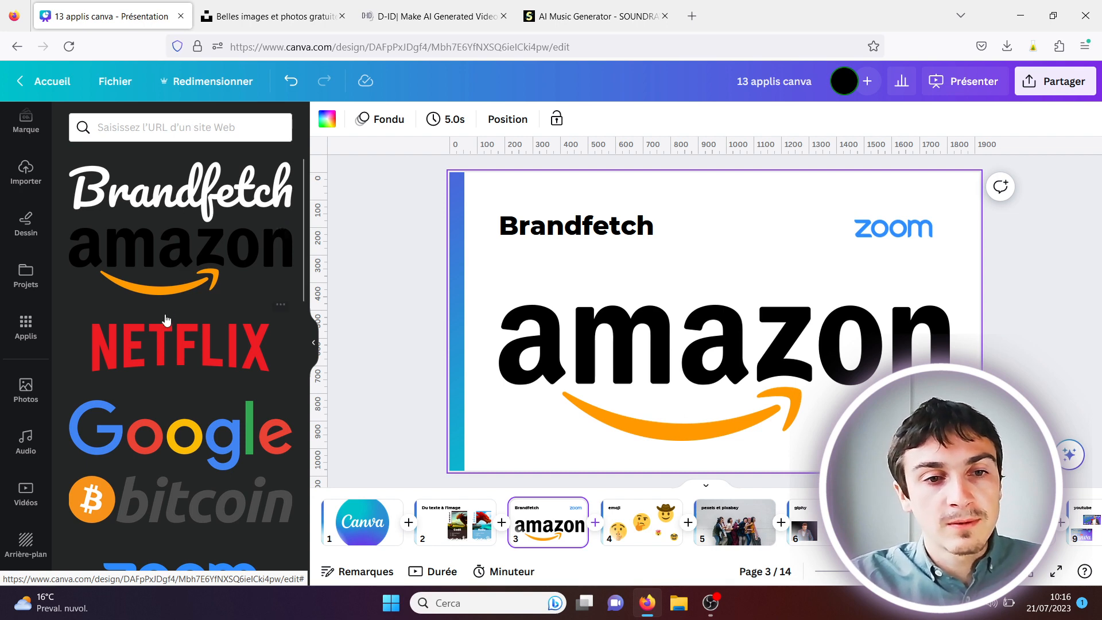
- Add the Netflix logo, shrink it to about 608 by 255, and place it between the Brandfetch title and the Zoom logo
click(161, 342)
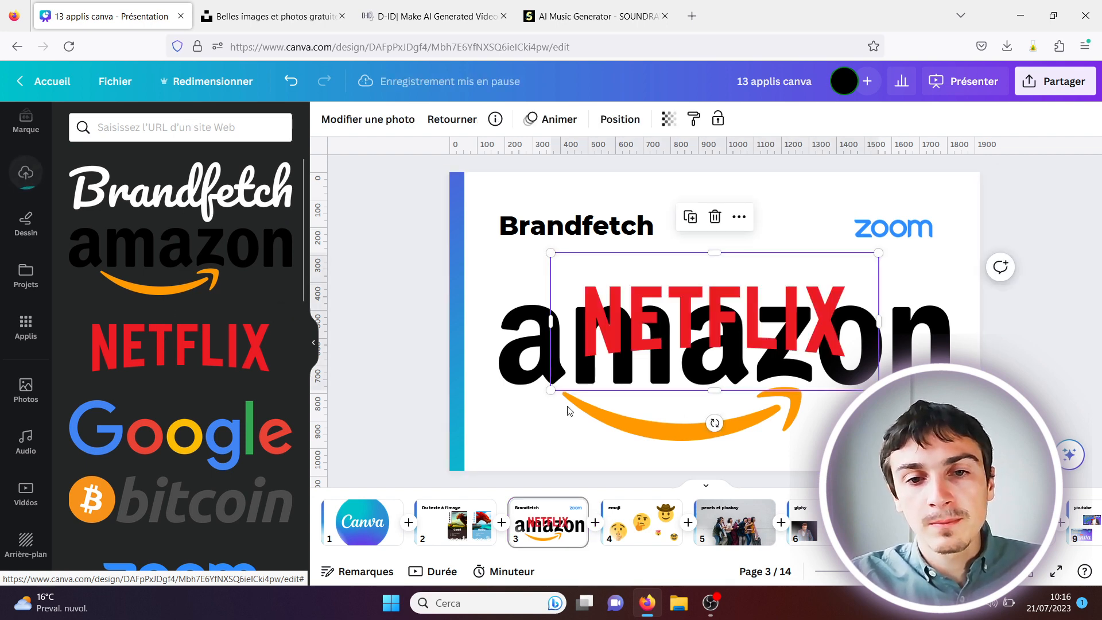
drag(549, 391, 713, 313)
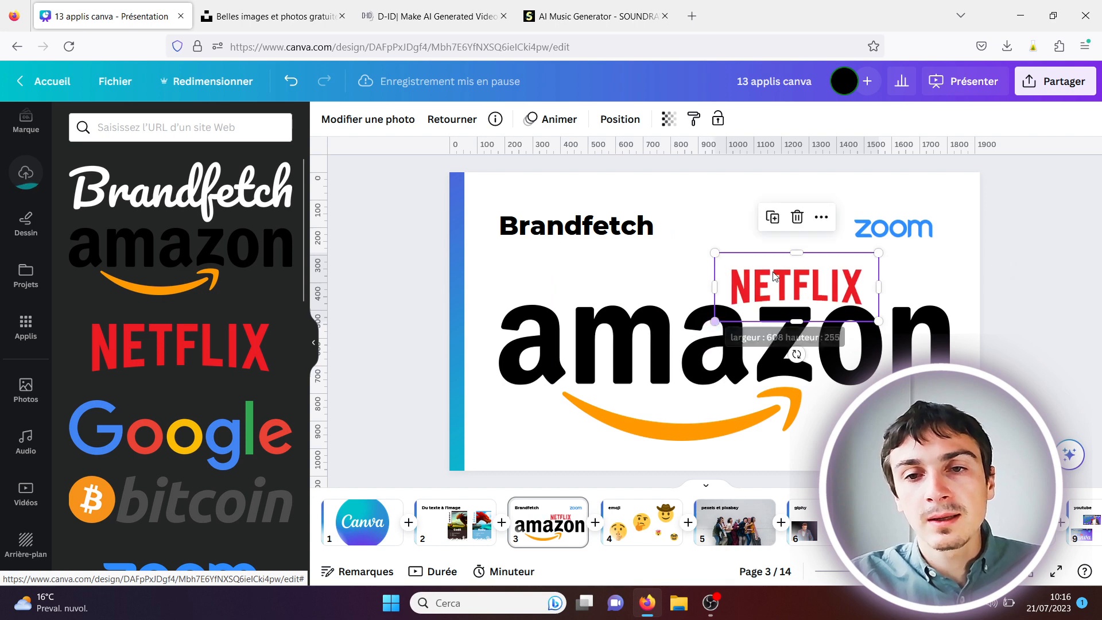
drag(748, 246, 734, 229)
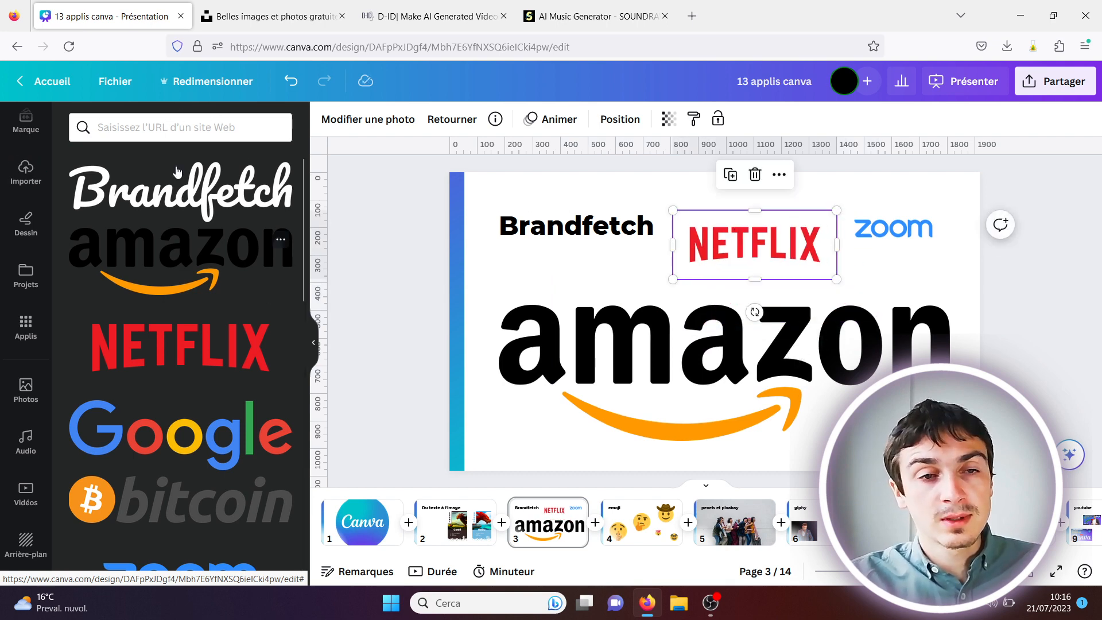
- Add a reduced Spotify logo between the Brandfetch title and the Amazon logo
click(302, 480)
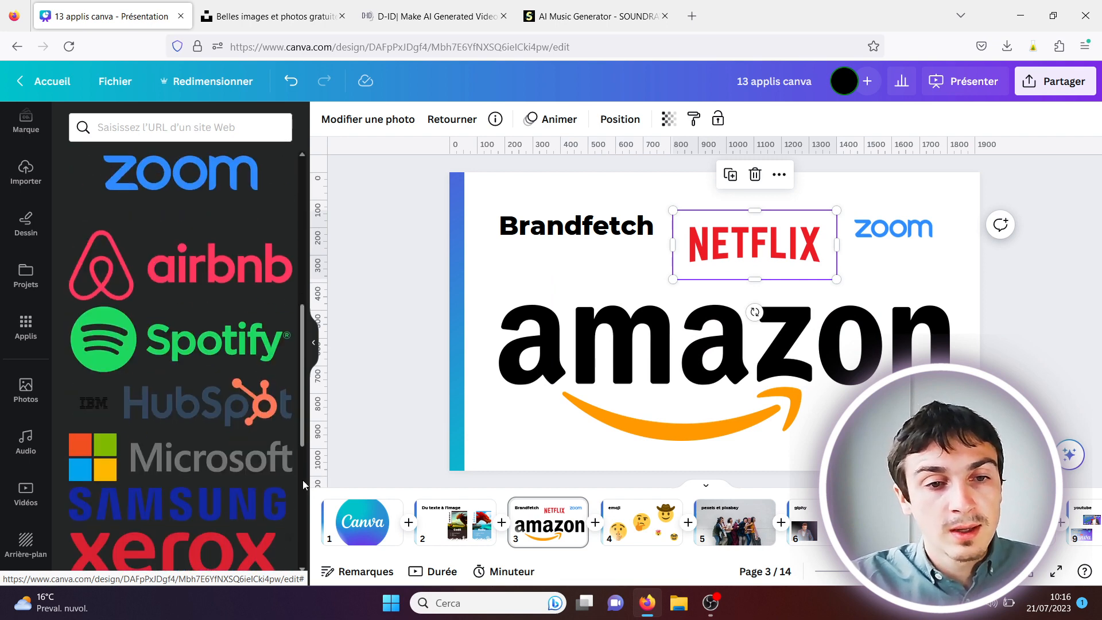
click(187, 351)
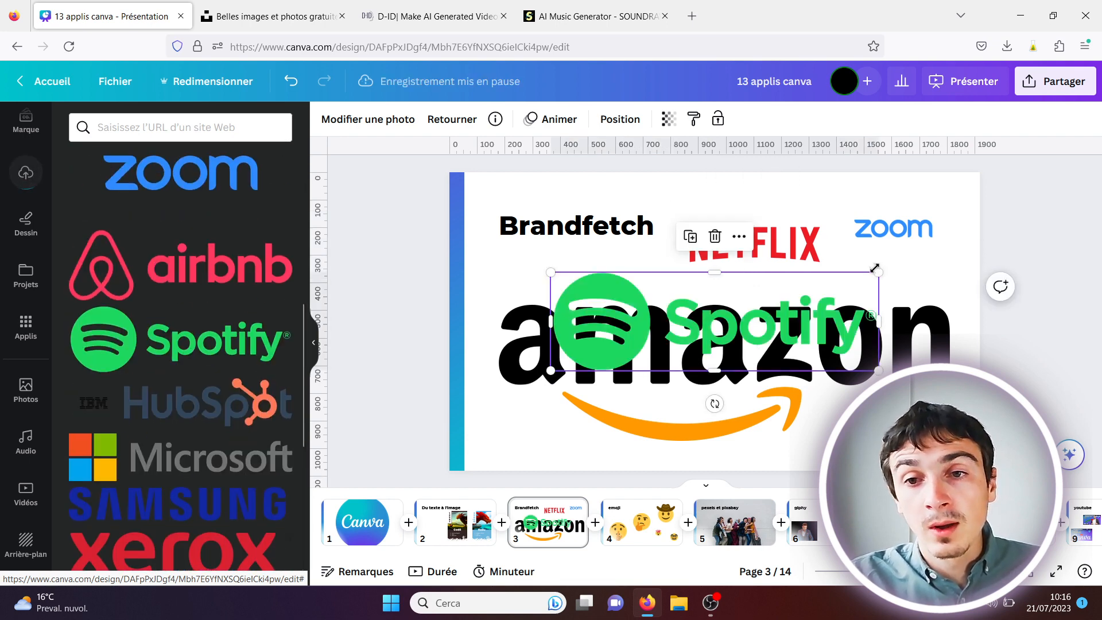
drag(875, 268, 585, 272)
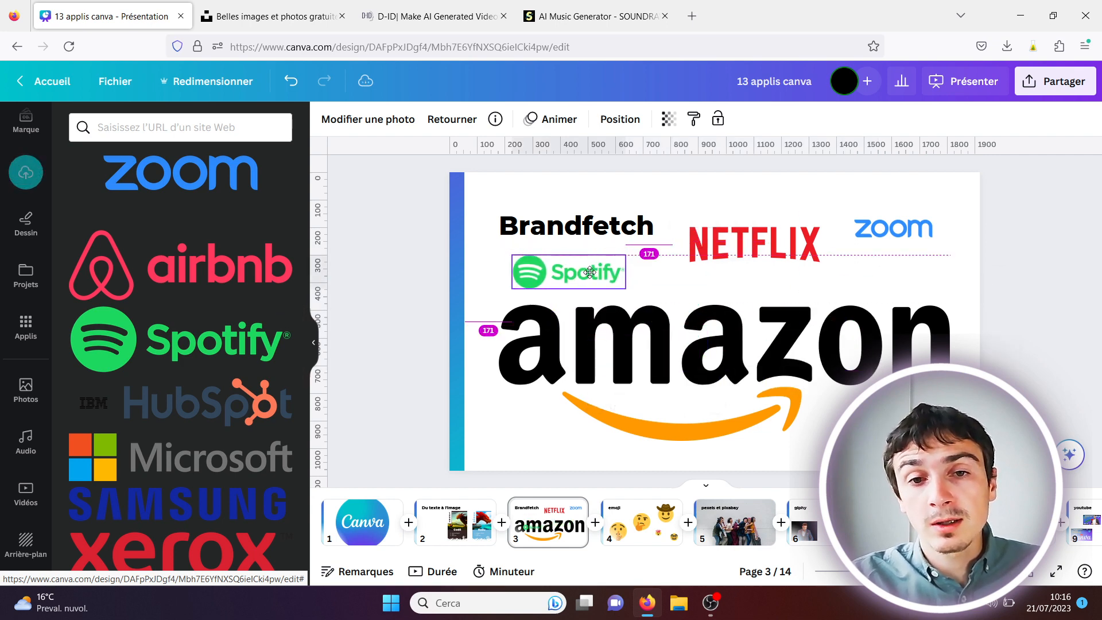
click(414, 270)
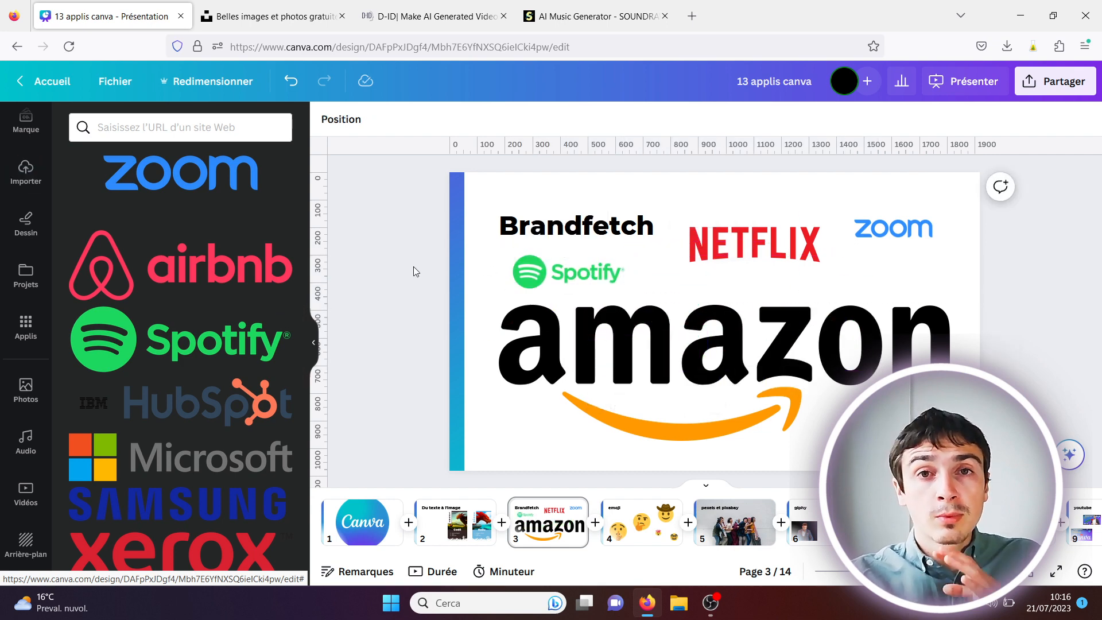
- Go to page 4, titled emoji, and open the Emoji app
click(633, 521)
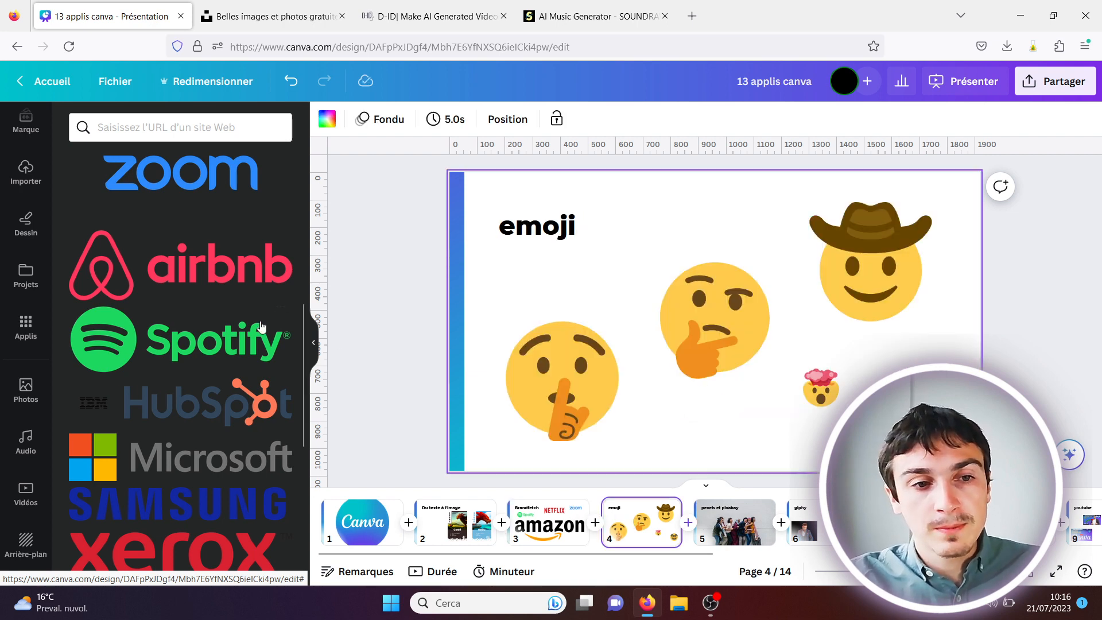
click(26, 334)
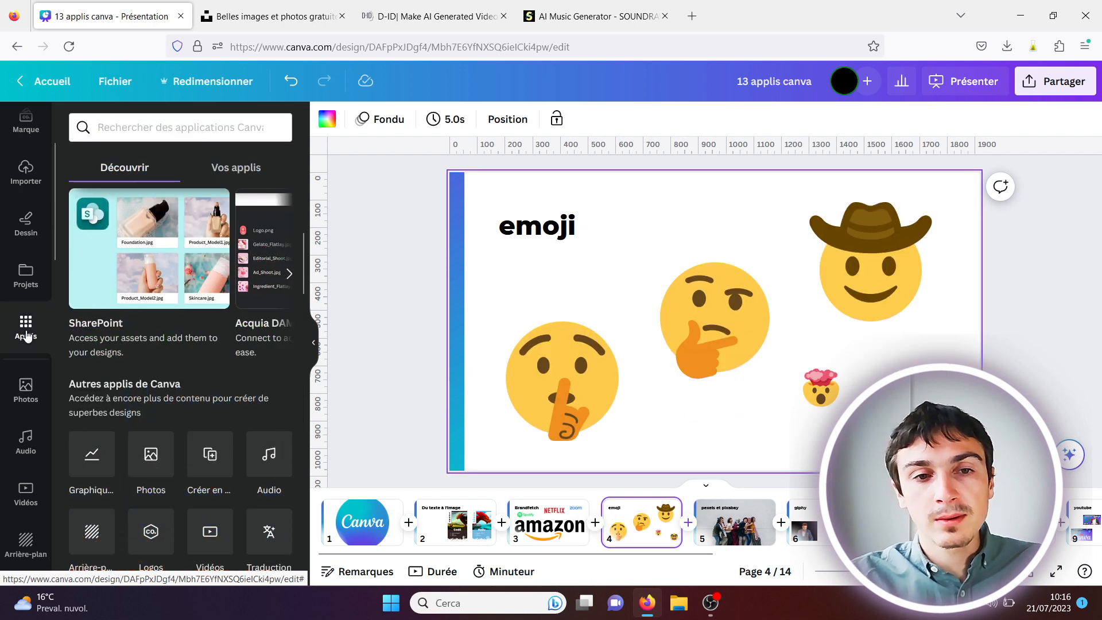
drag(304, 286, 299, 334)
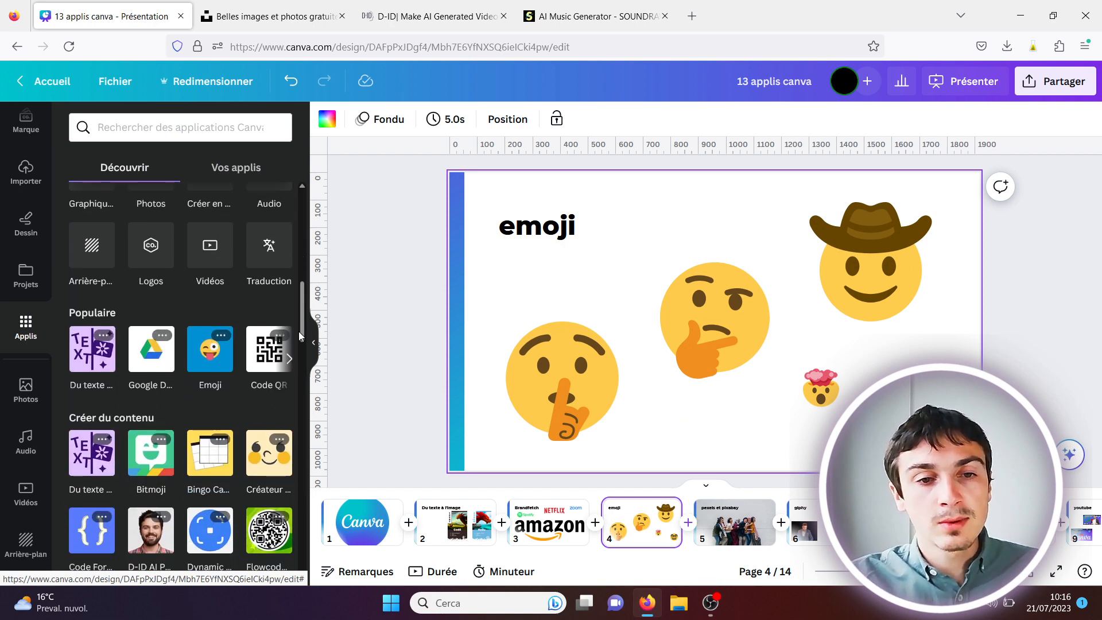
click(209, 359)
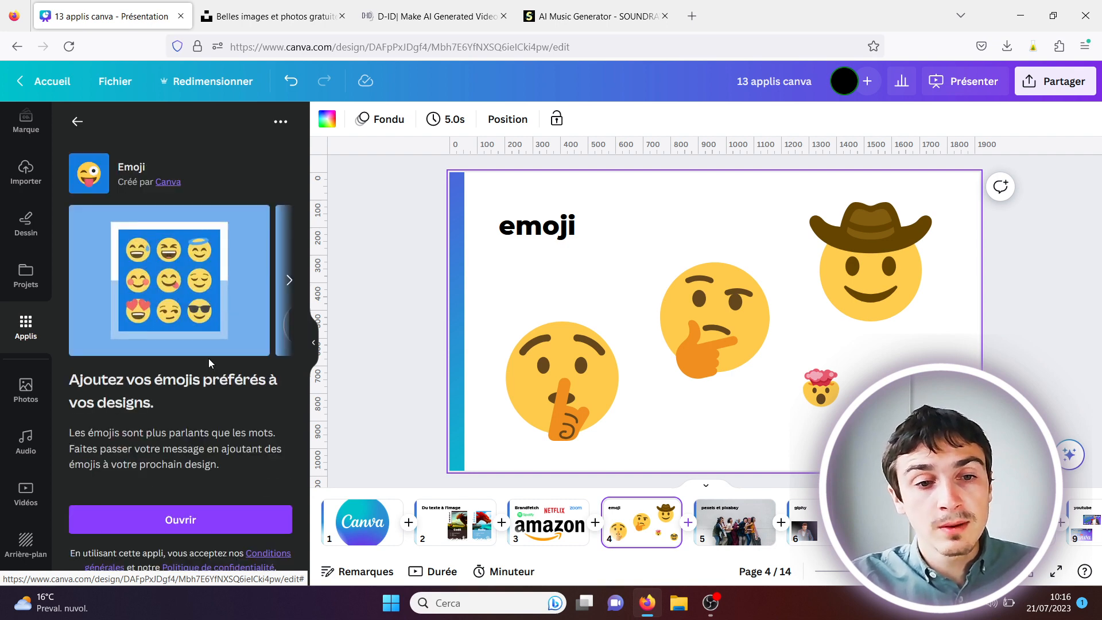
click(179, 521)
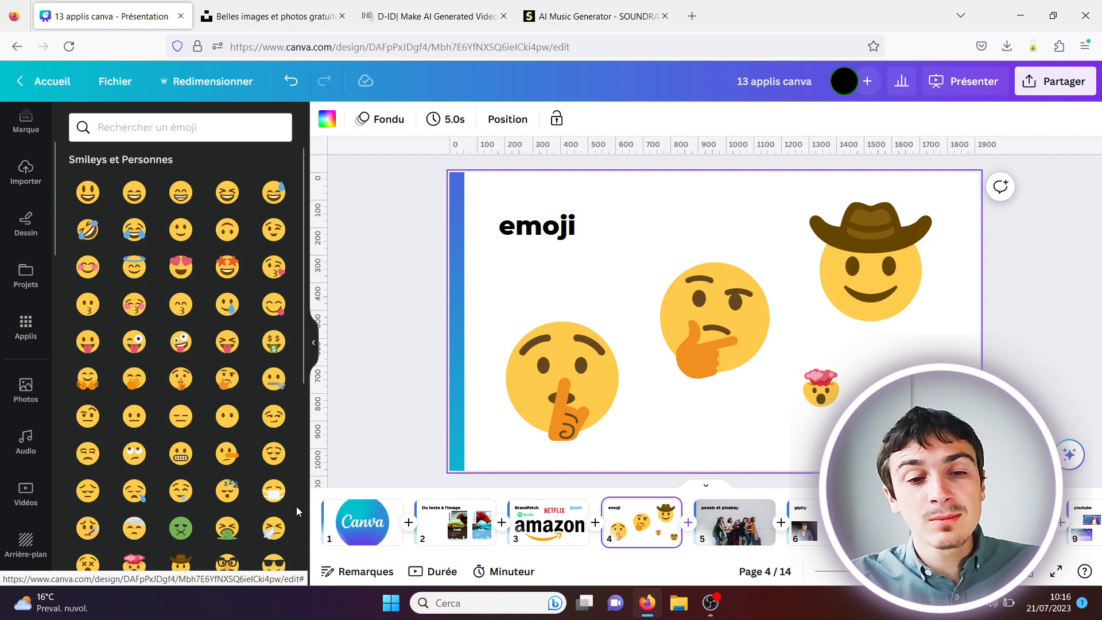
- Add the full-body monkey emoji to page 4 and place it between the shushing and thinking faces
scroll(302, 504, down, 10)
scroll(302, 504, down, 10)
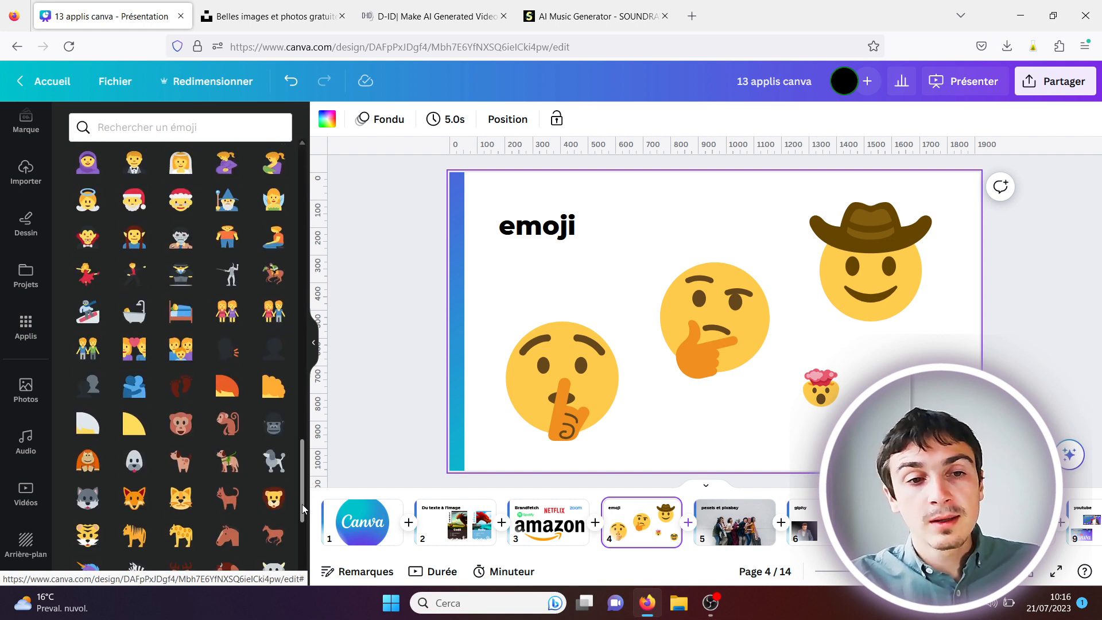
click(228, 426)
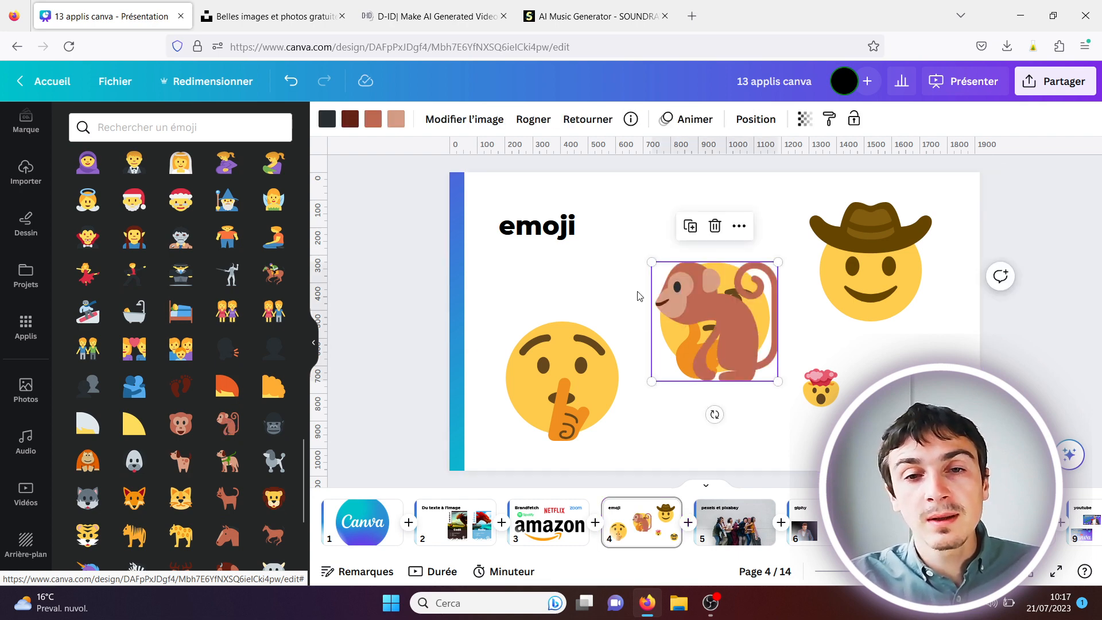
drag(689, 298, 640, 358)
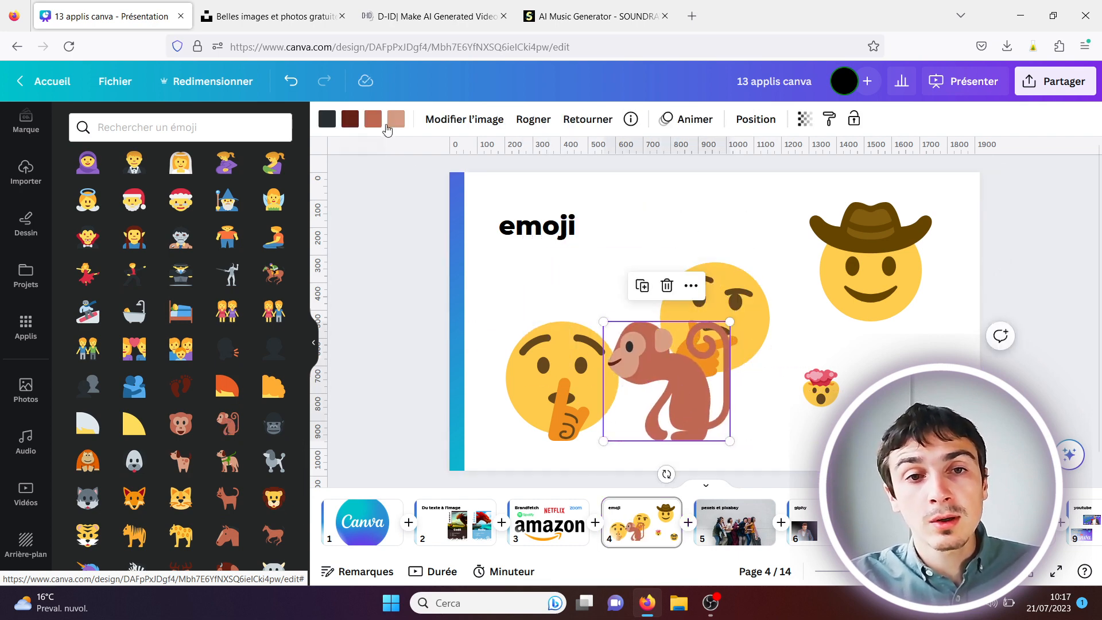
- Recolour the monkey emoji with a brand-palette blue eye, a brand-palette yellow mouth and a light green body
click(327, 122)
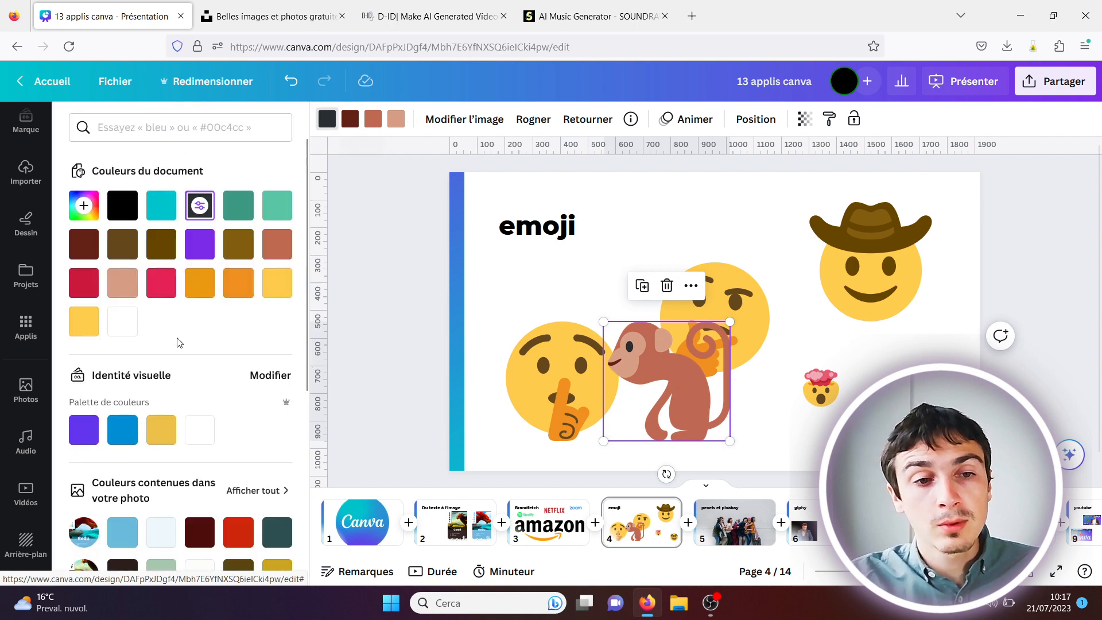
click(125, 431)
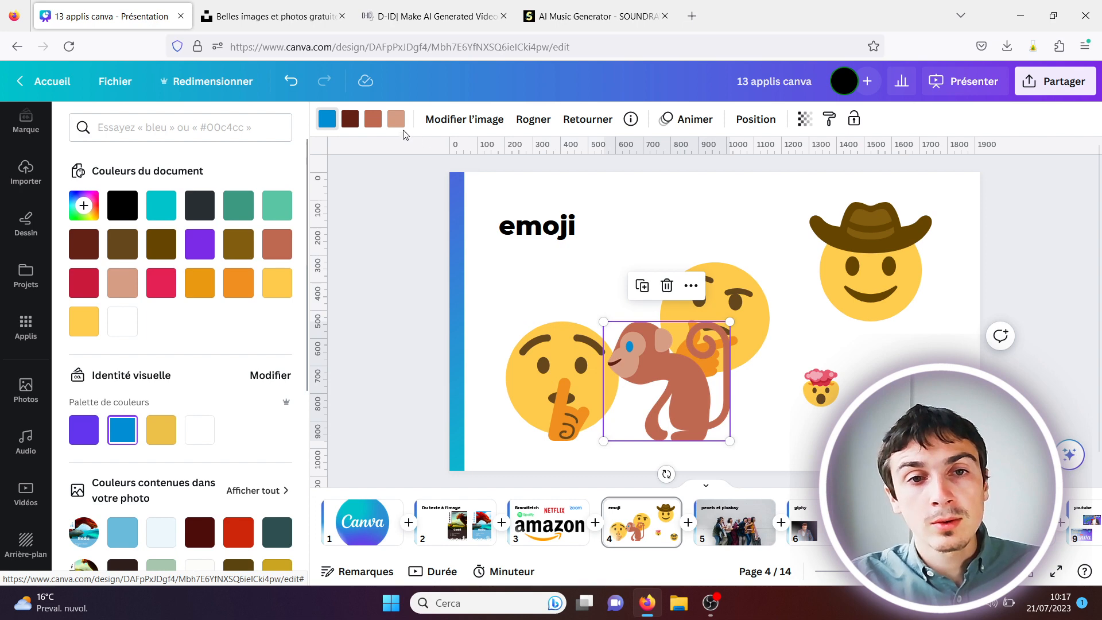
click(350, 119)
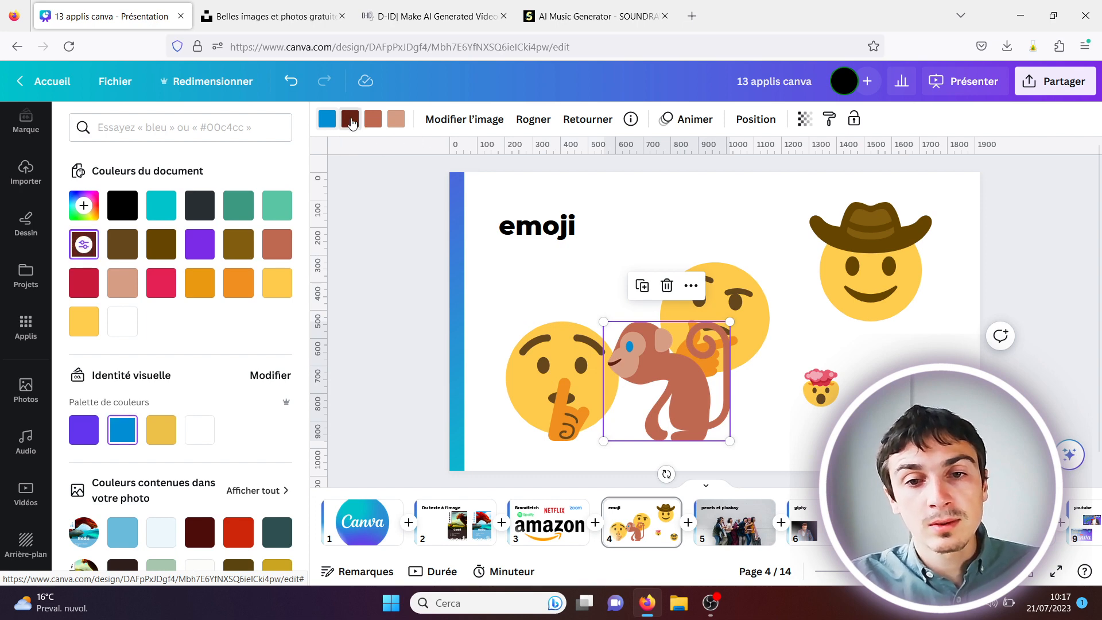
click(163, 429)
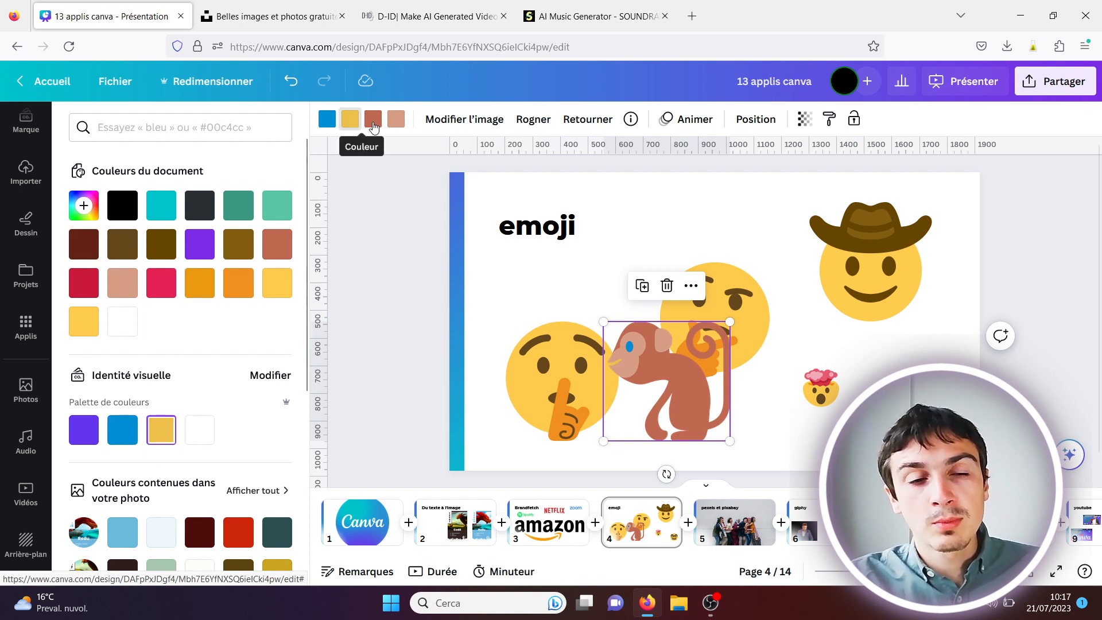
click(373, 121)
click(277, 211)
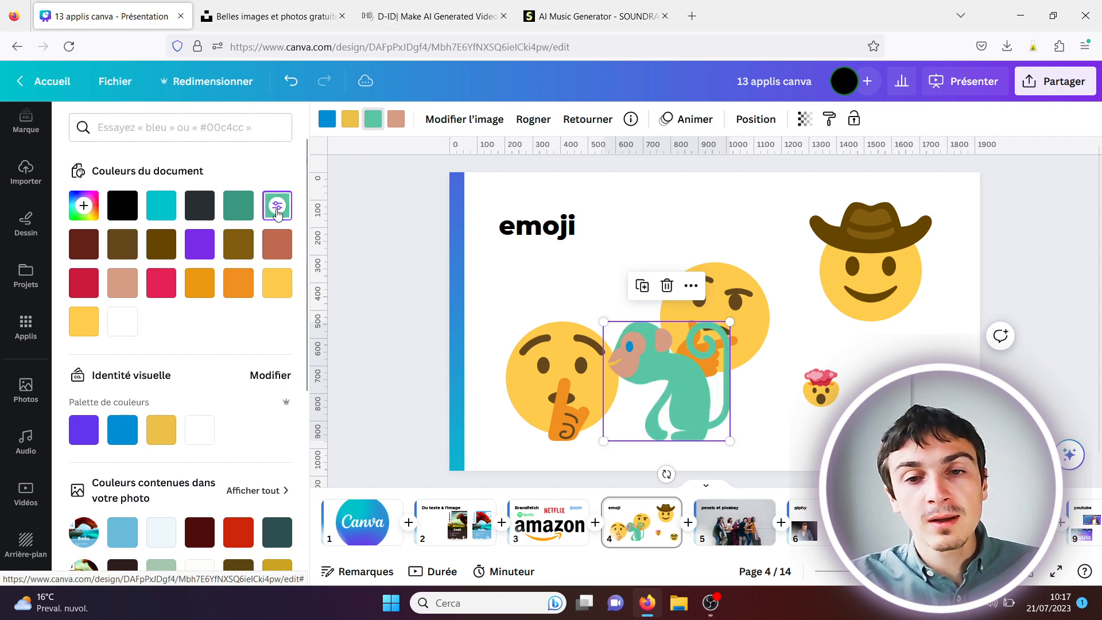
- Delete the recoloured monkey emoji from page 4
click(749, 348)
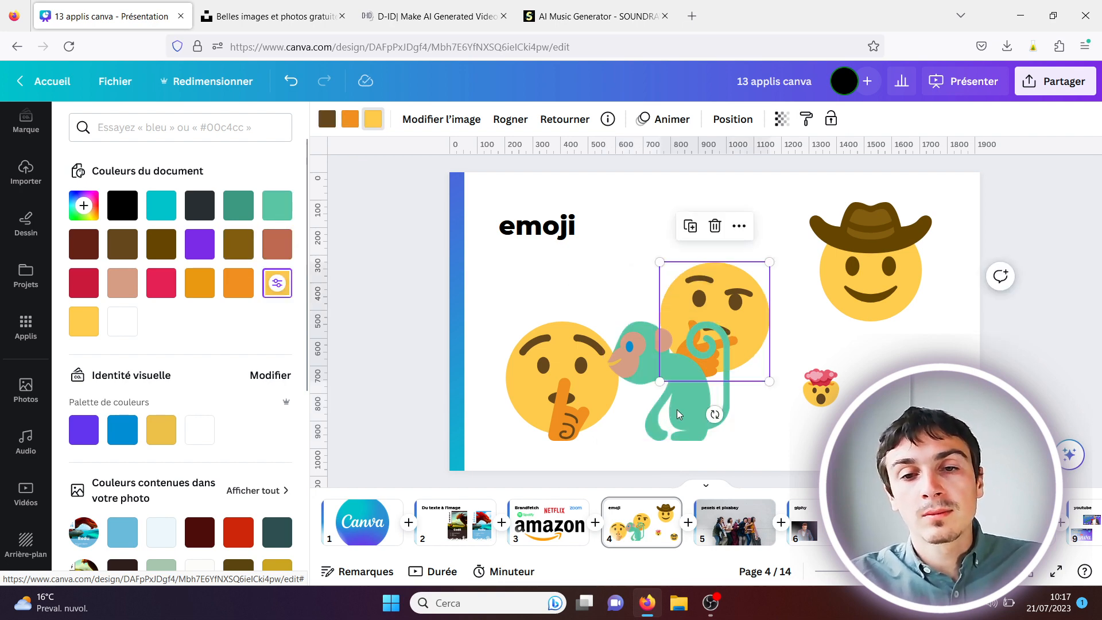
click(676, 408)
key(Delete)
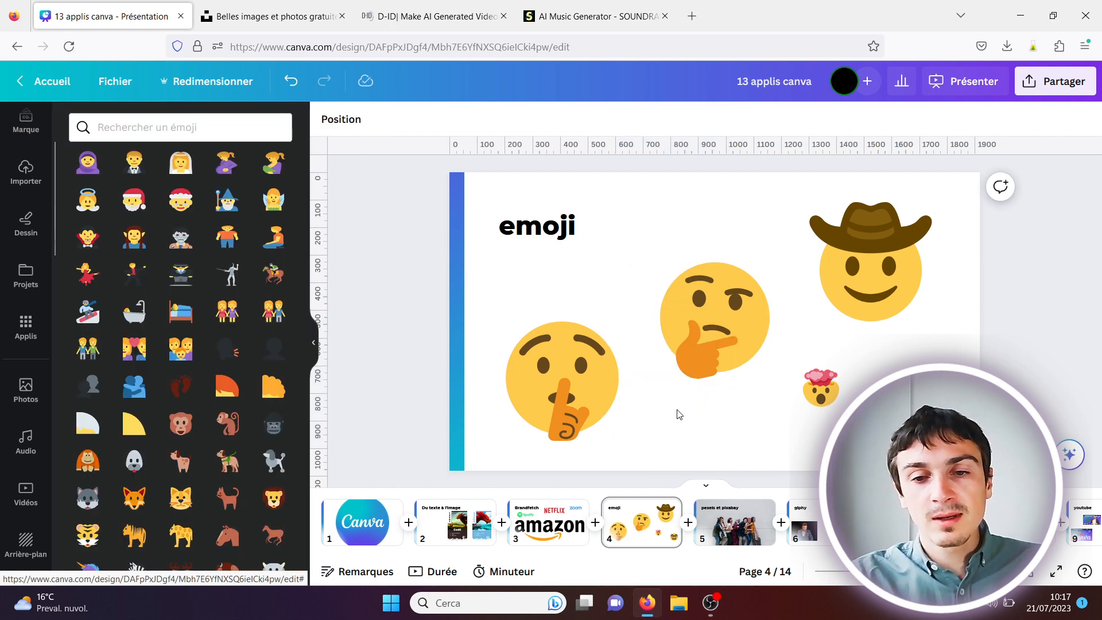
- Go to page 5, titled pexels et pixabay, and open the Pexels app to look through its free photos
click(724, 529)
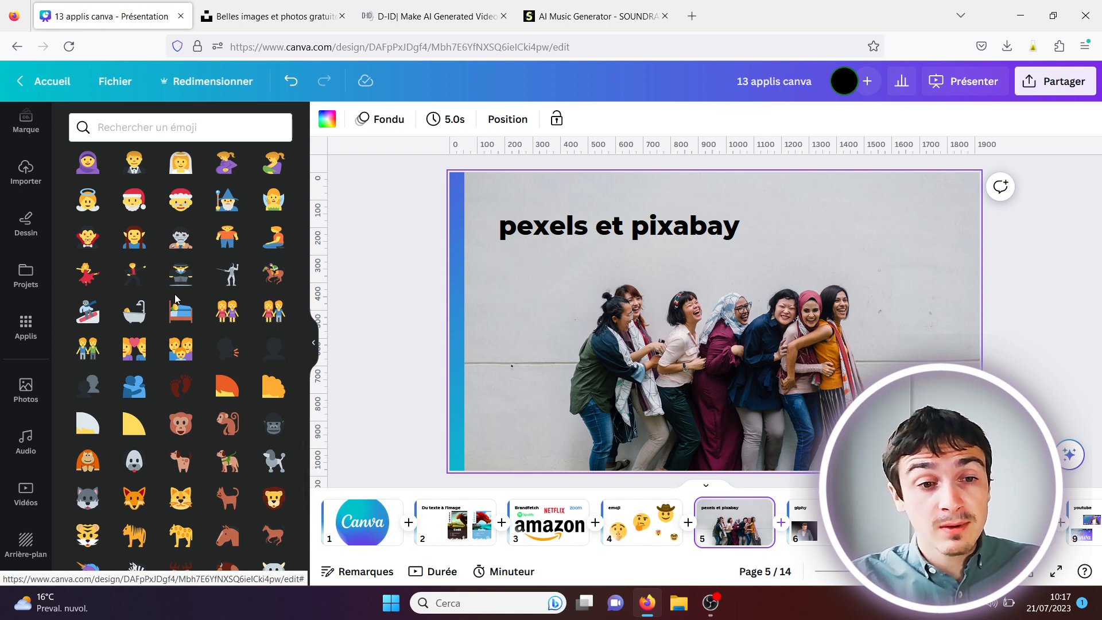
click(25, 337)
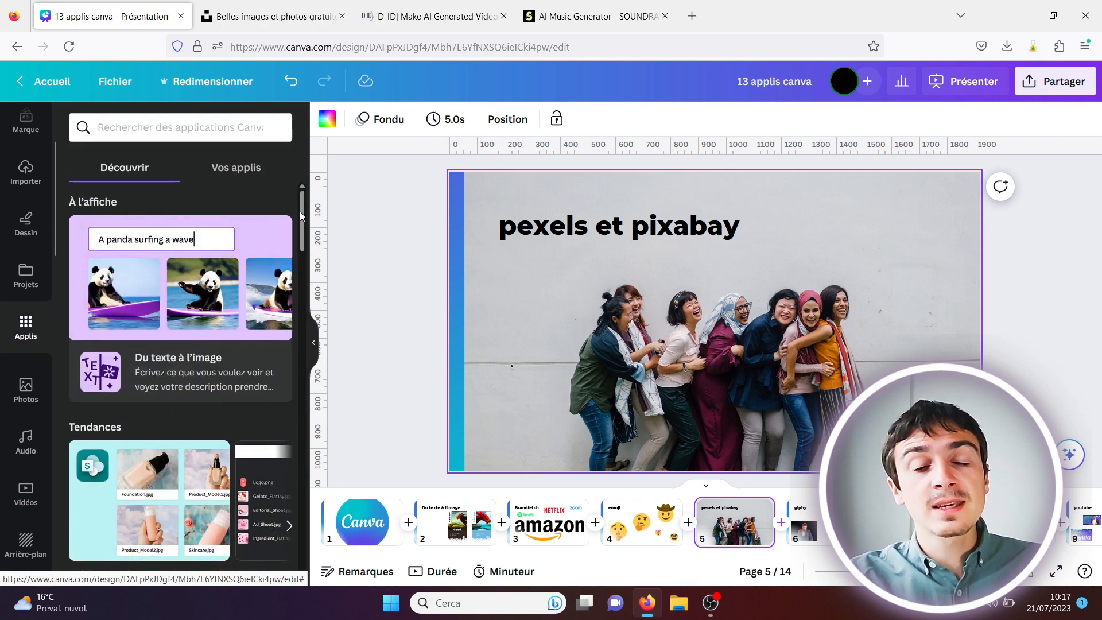
drag(300, 212, 301, 378)
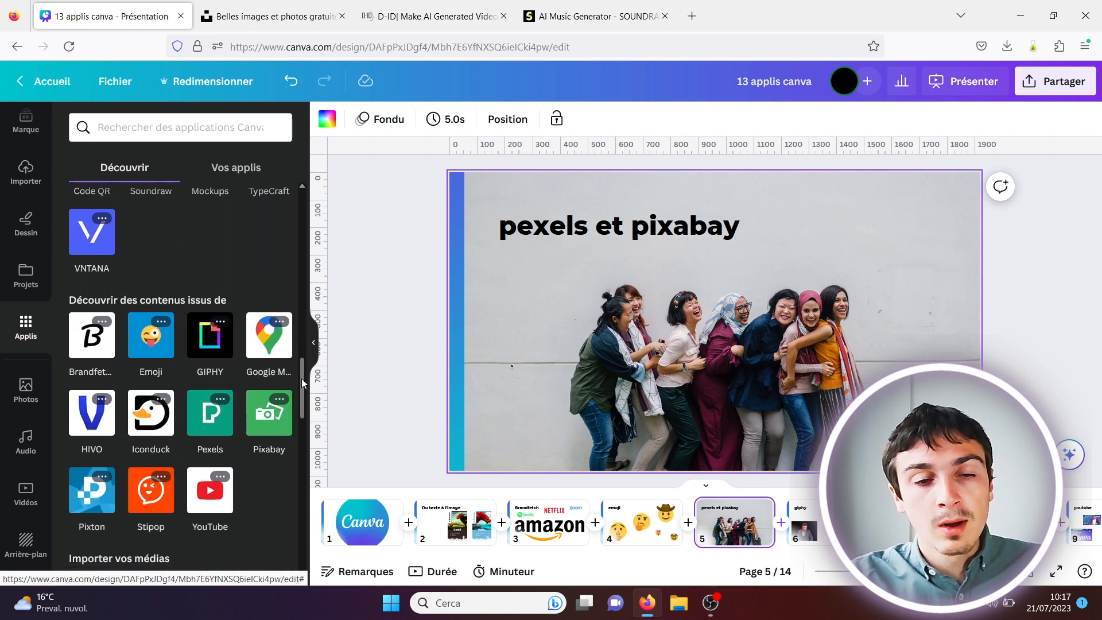
click(221, 422)
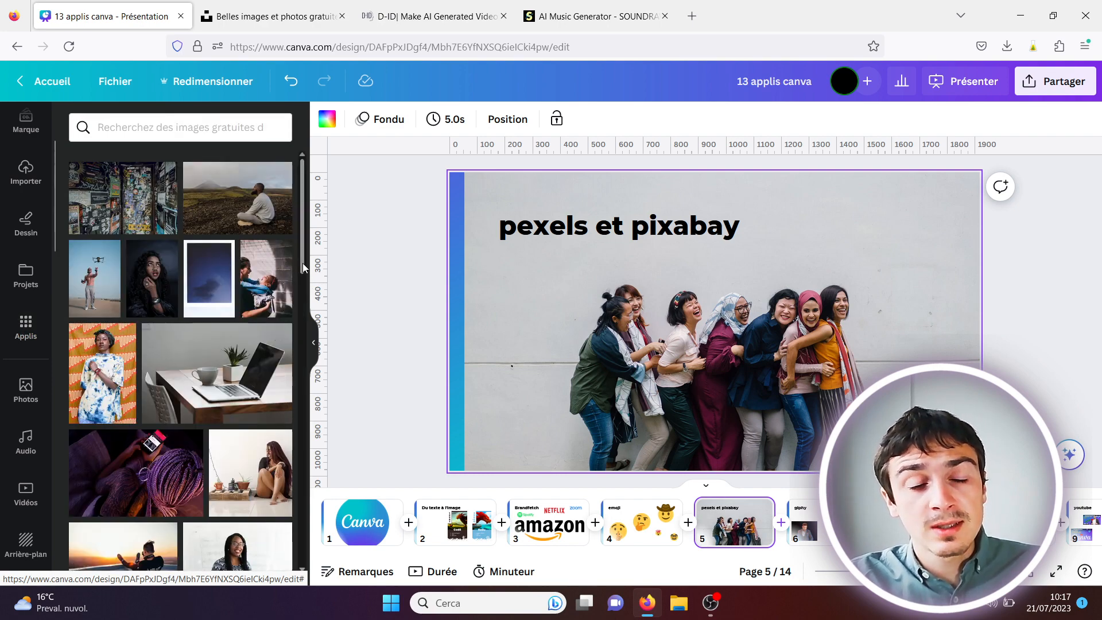
drag(304, 268, 285, 194)
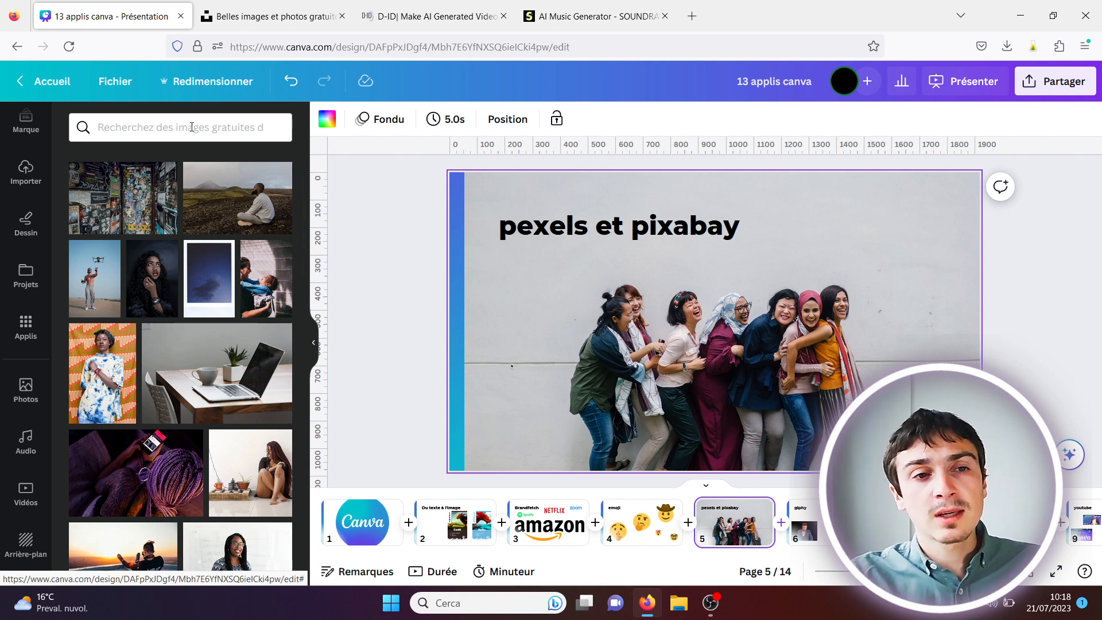
drag(51, 170, 51, 127)
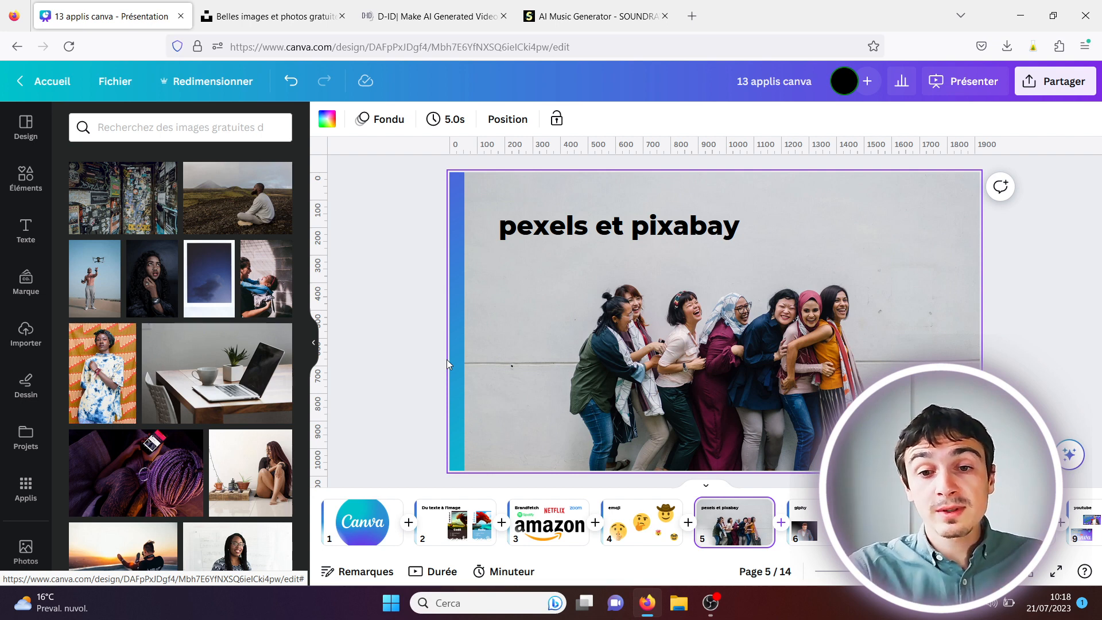
- Go to page 6, titled giphy, and open the GIPHY app
click(805, 515)
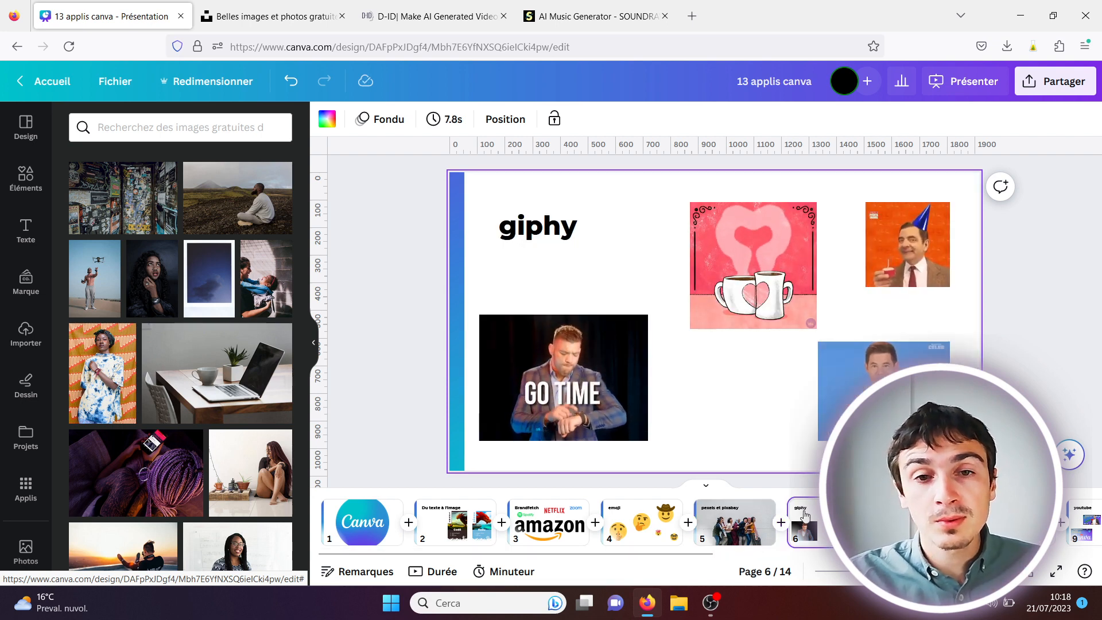
click(25, 487)
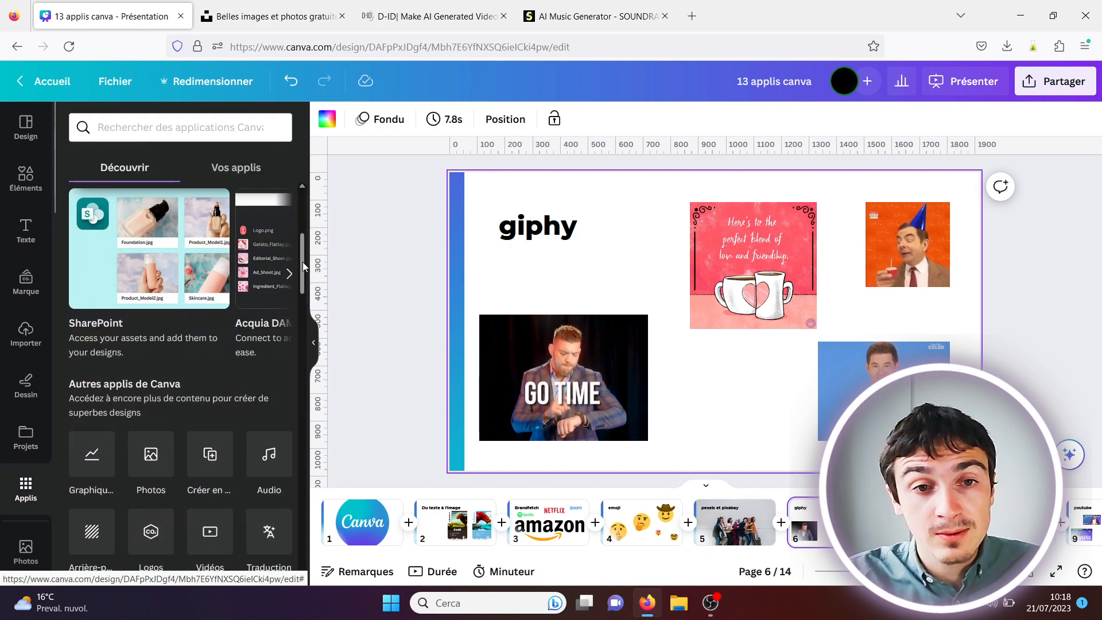
drag(303, 266, 300, 380)
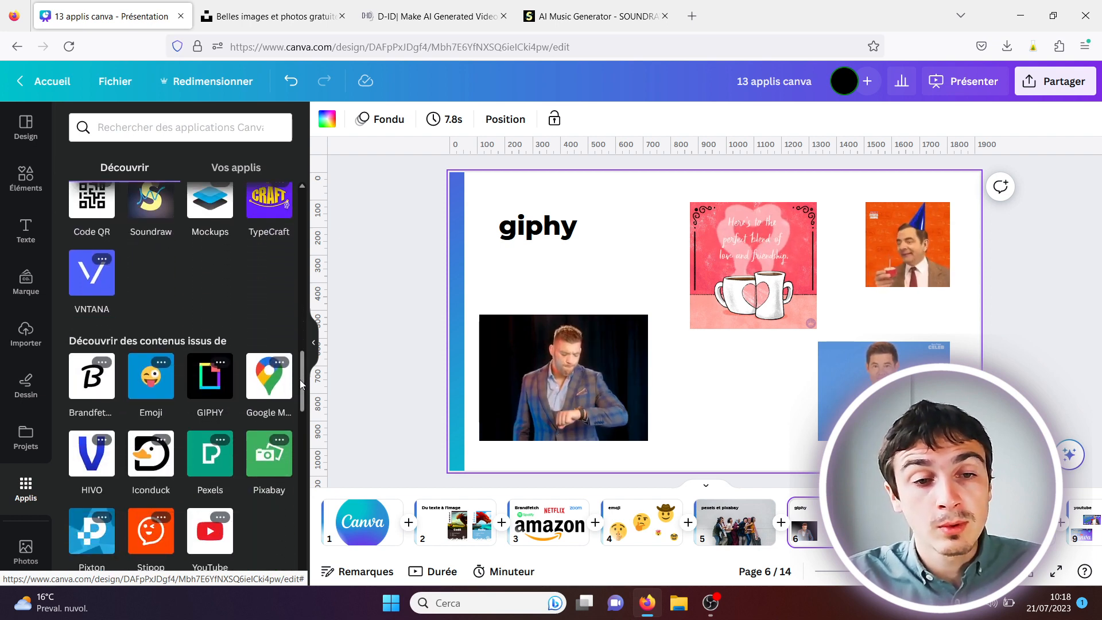
click(218, 380)
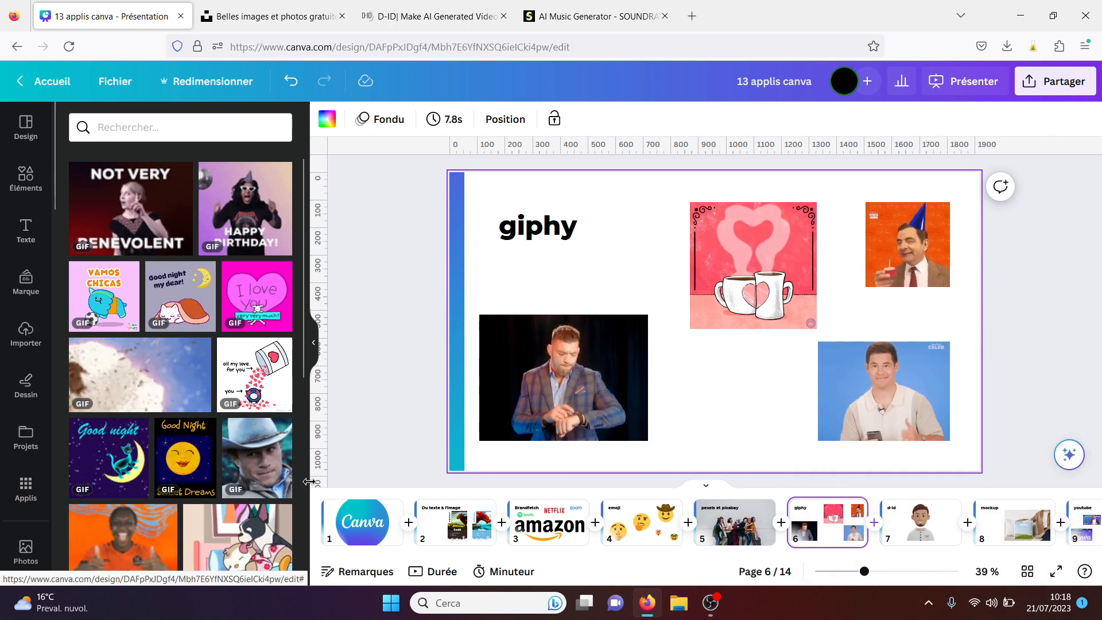
- Search GIPHY for "norvege" and try out the horn-blowing GIF on page 6, removing it again
click(120, 128)
text(norvege)
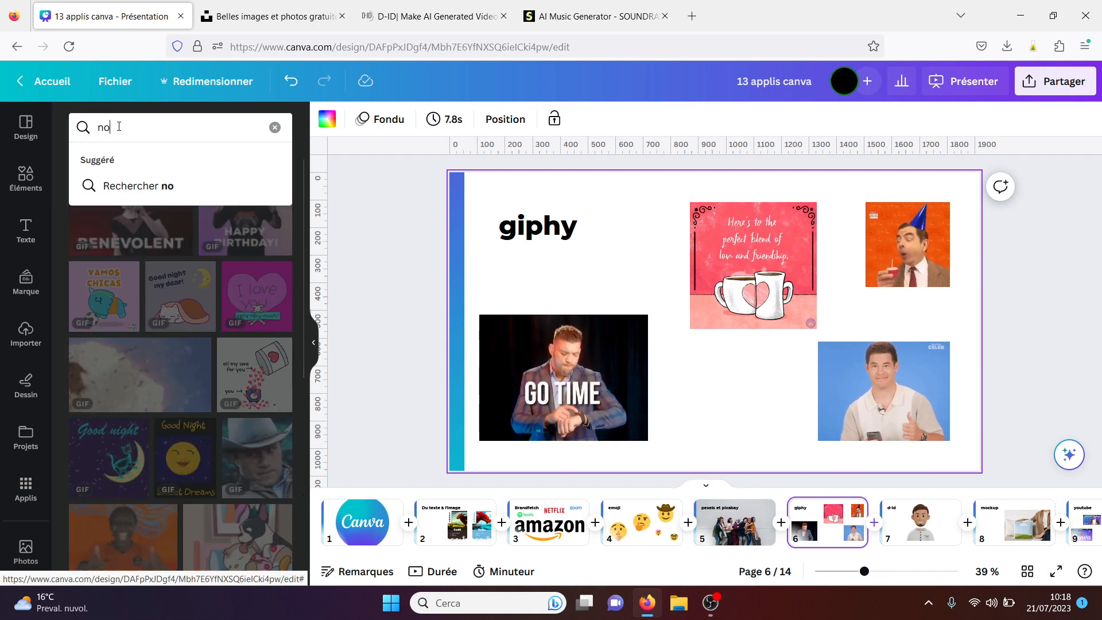
key(Return)
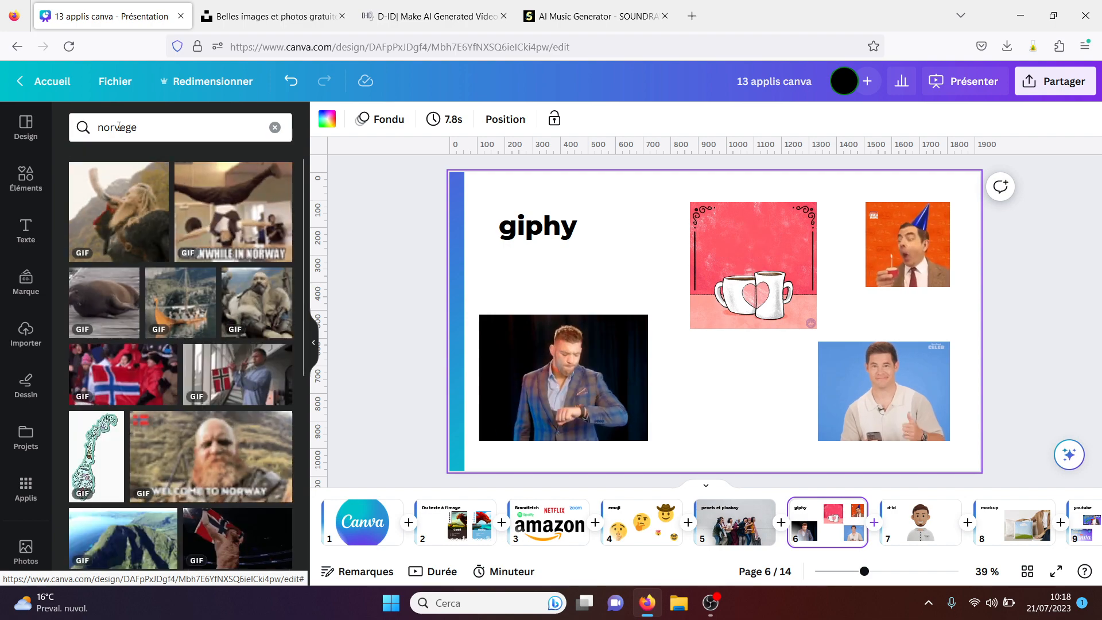
click(128, 215)
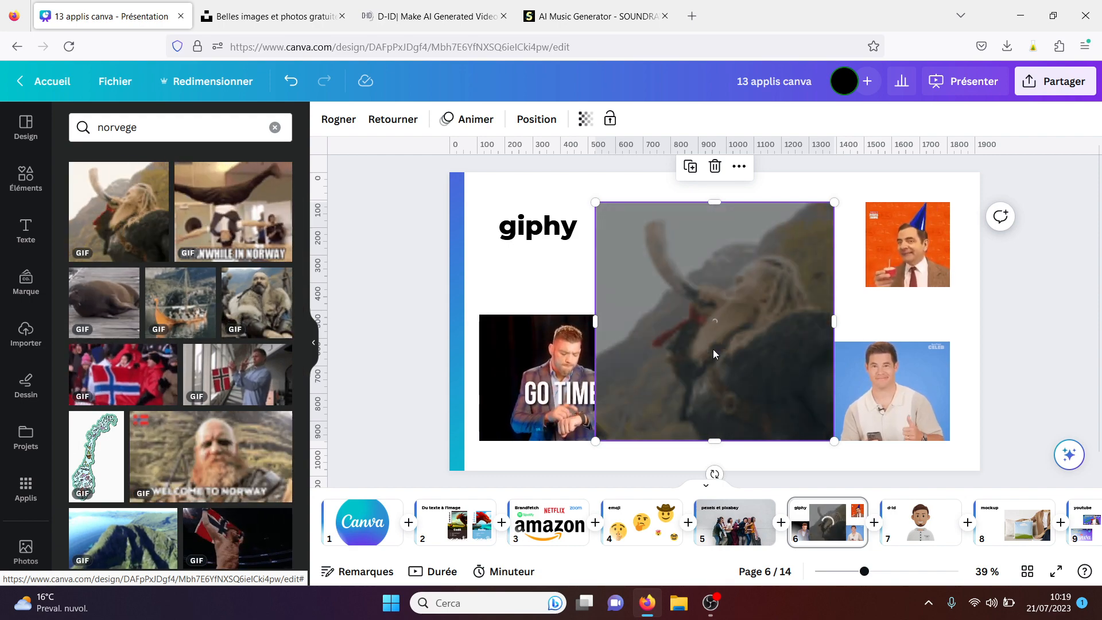
key(Delete)
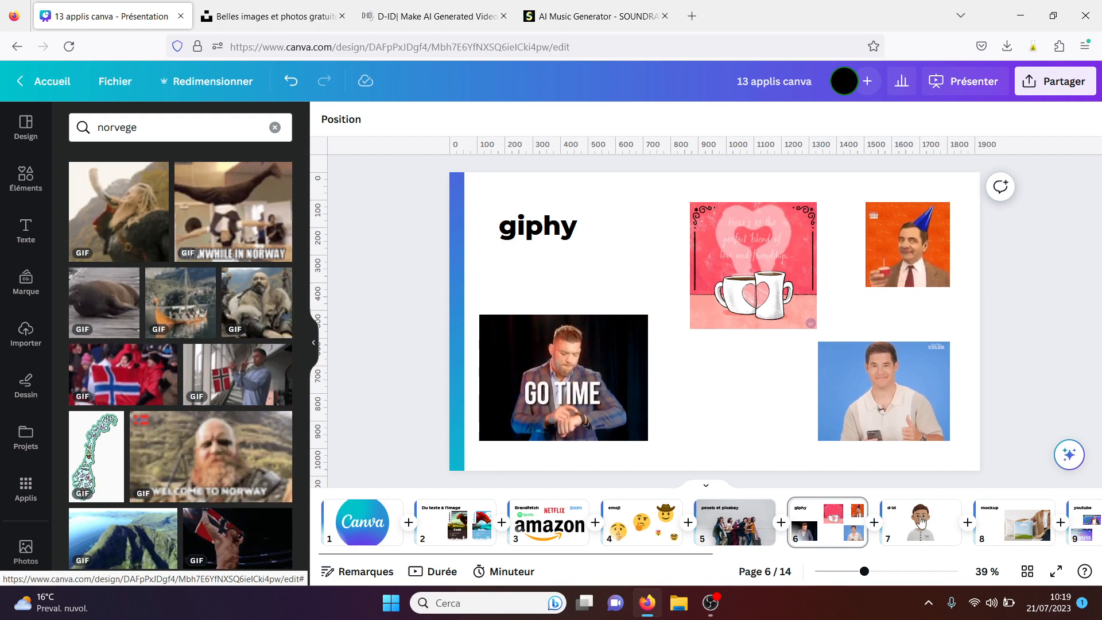
- Go to page 7, titled d-id, view the D-ID website's home page and return to the Canva presentation
click(951, 508)
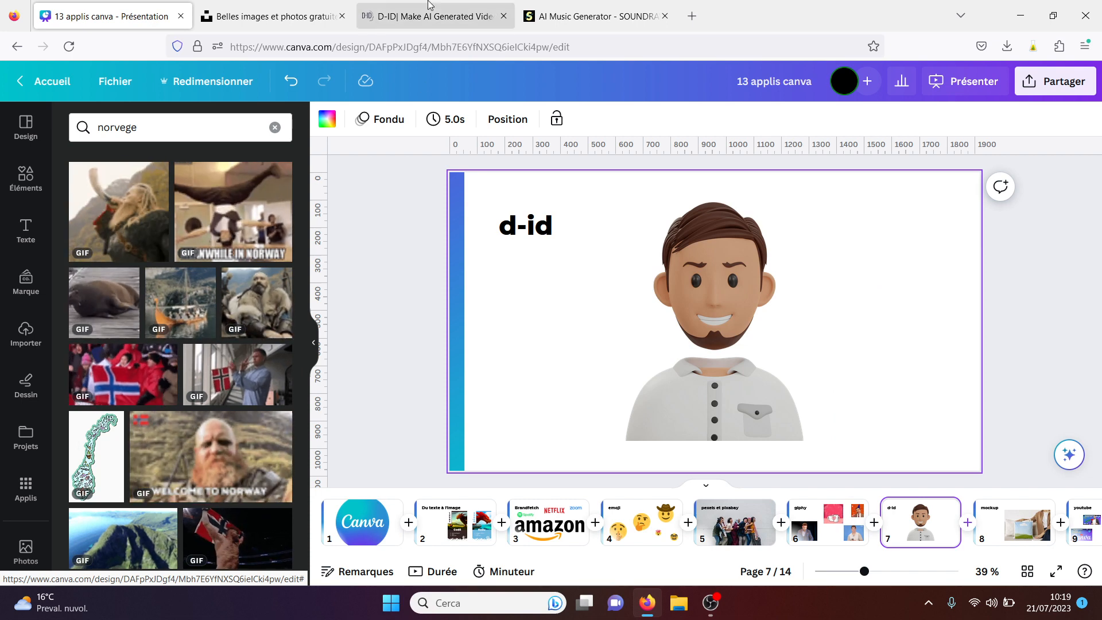
click(373, 16)
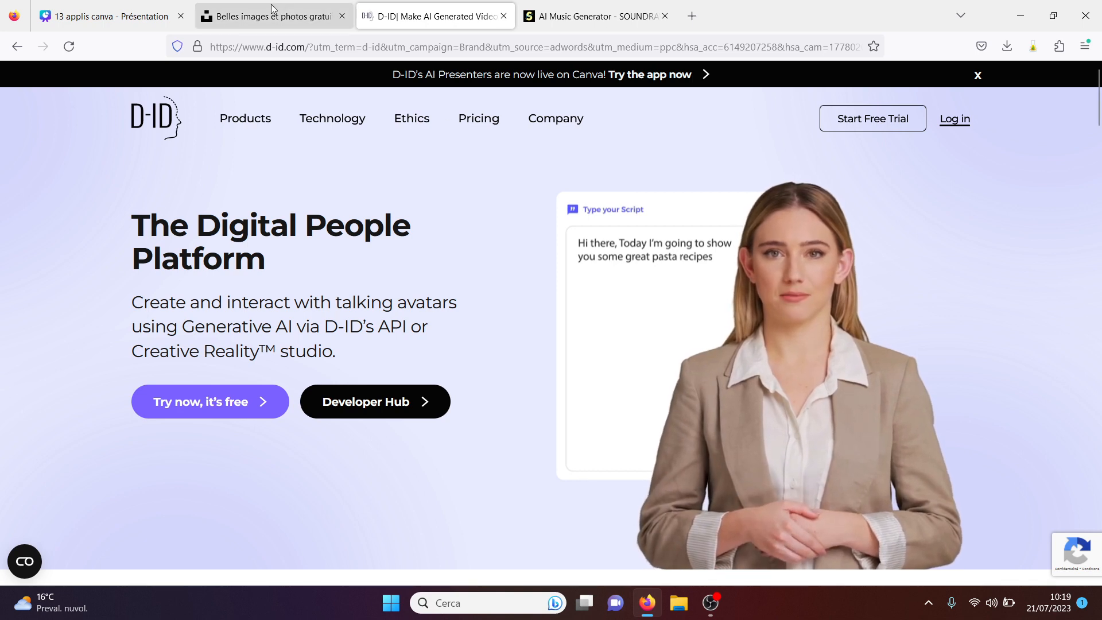
click(77, 5)
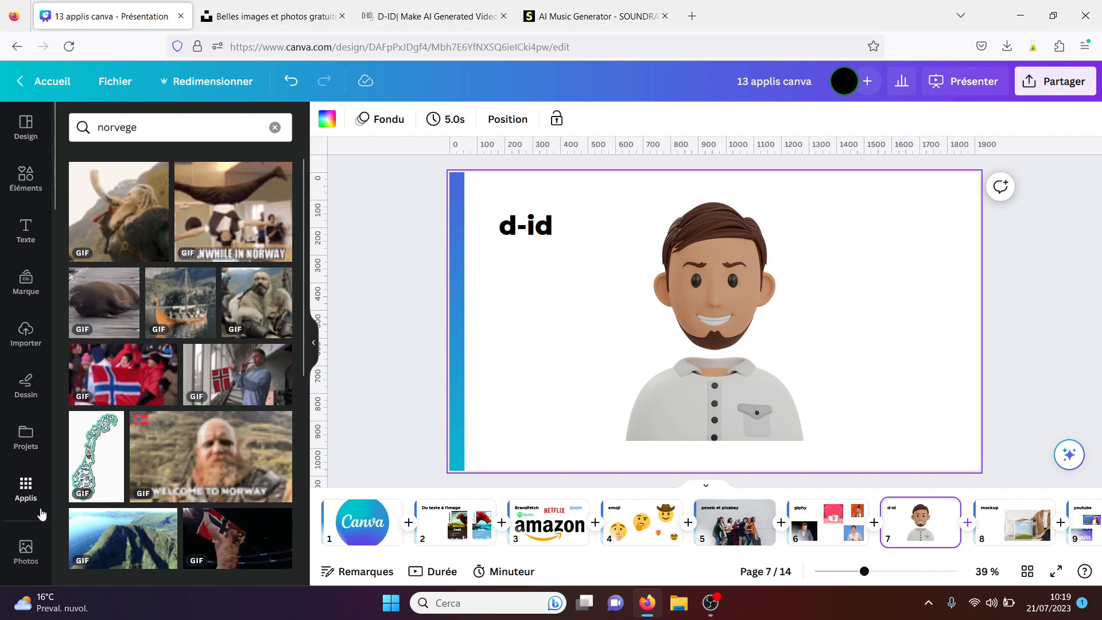
- Open the D-ID AI Presenters app for page 7
click(18, 492)
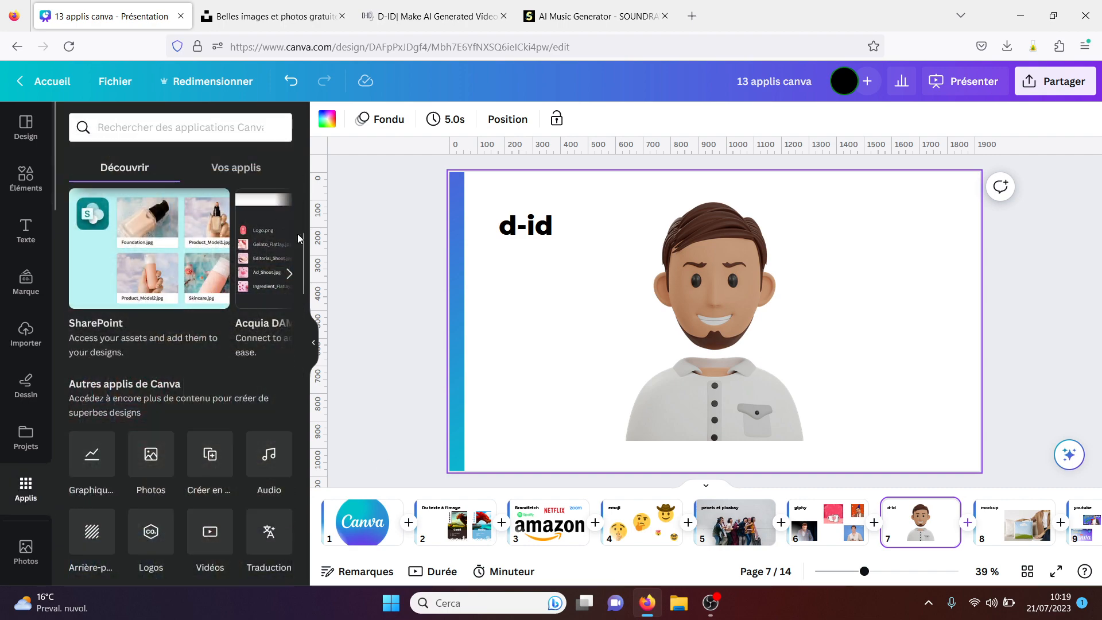
drag(302, 244, 300, 305)
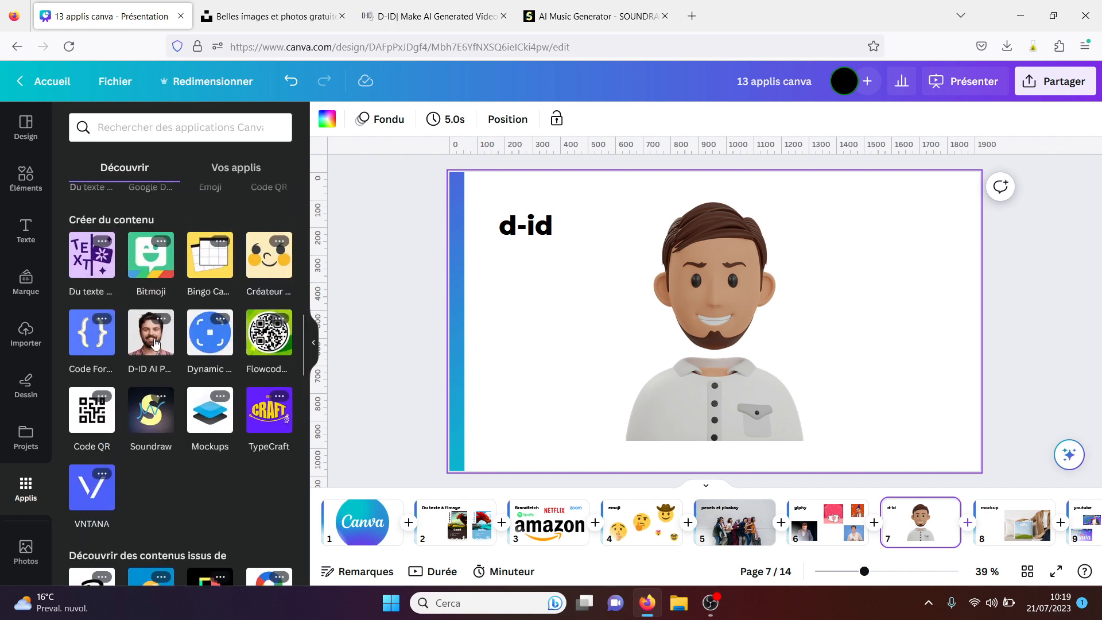
click(151, 333)
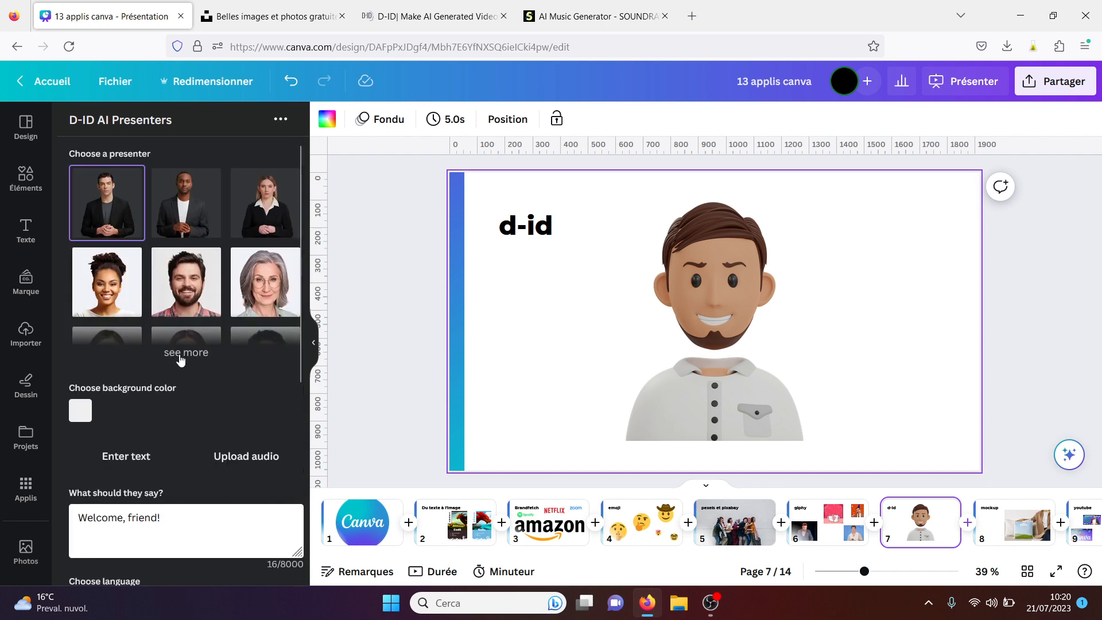
- Show all available presenters in D-ID AI Presenters and review the script, language, voice and style options
click(181, 354)
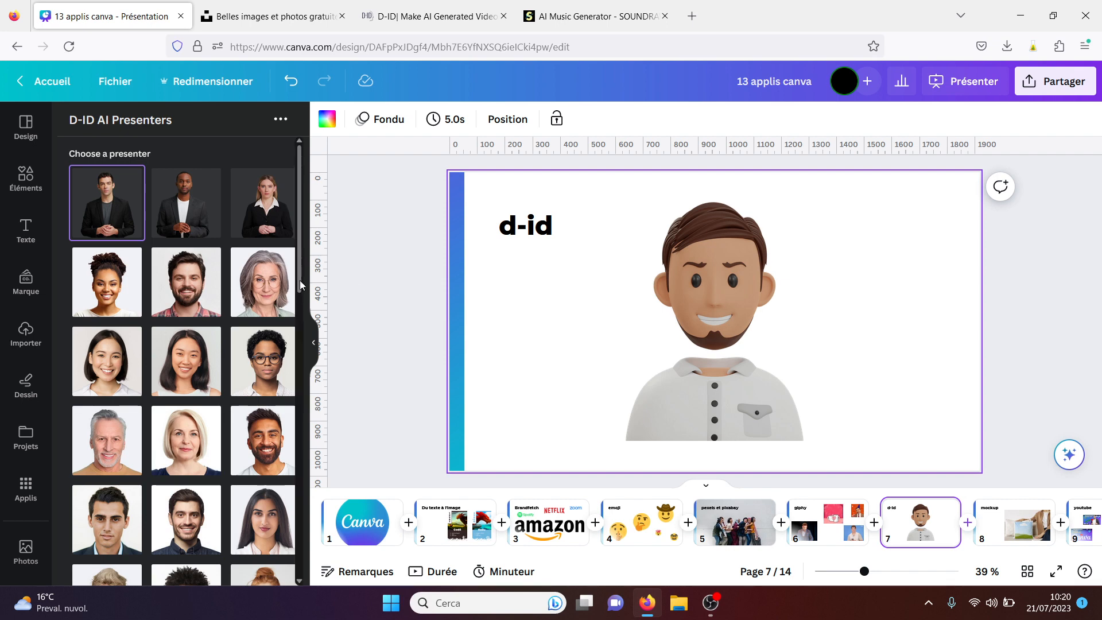
drag(300, 284, 298, 518)
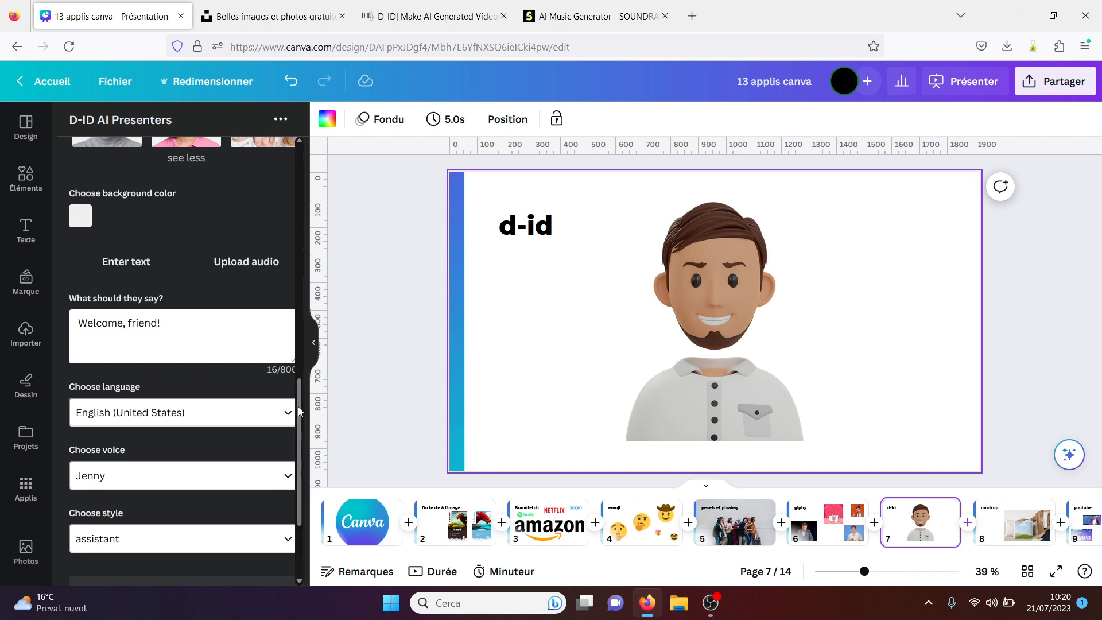
drag(301, 411, 298, 470)
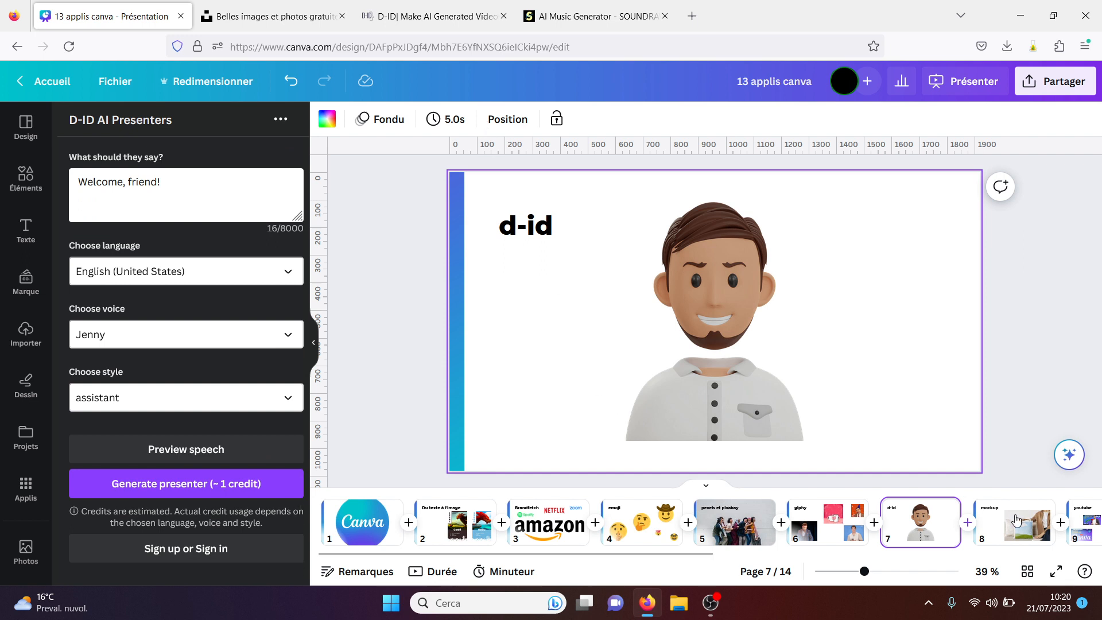
- Close the Unsplash website and return to the Canva presentation
click(289, 6)
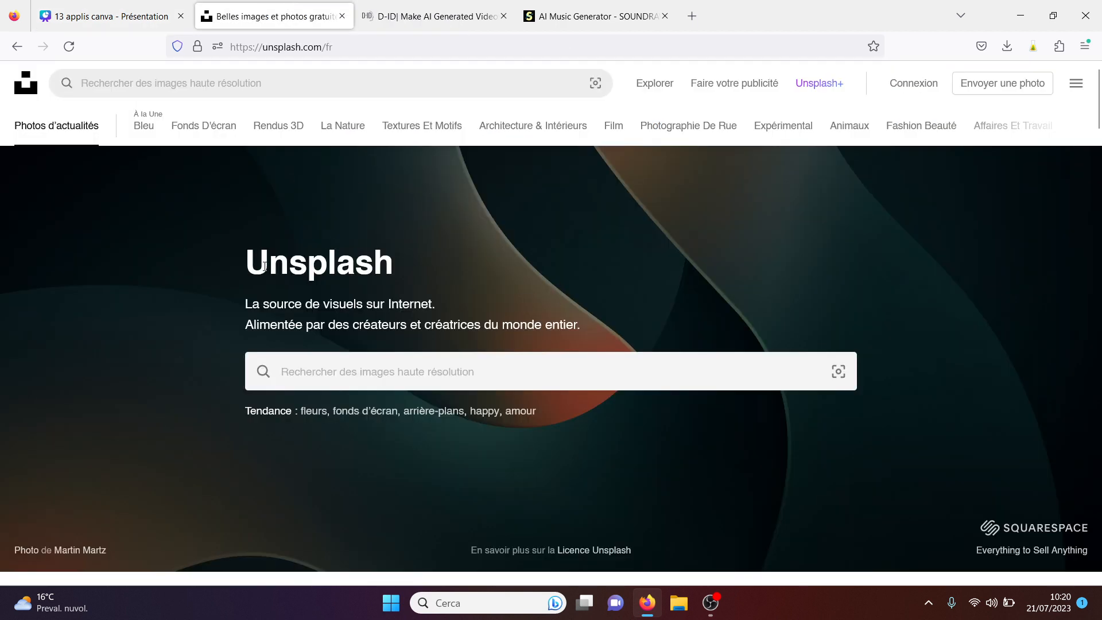
click(339, 17)
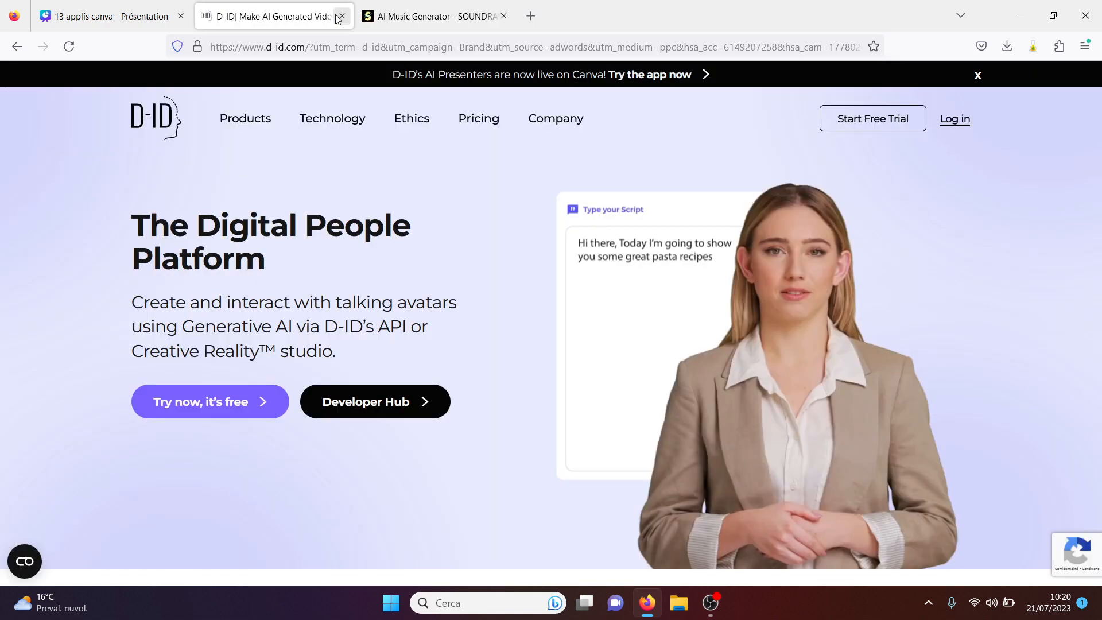
click(117, 5)
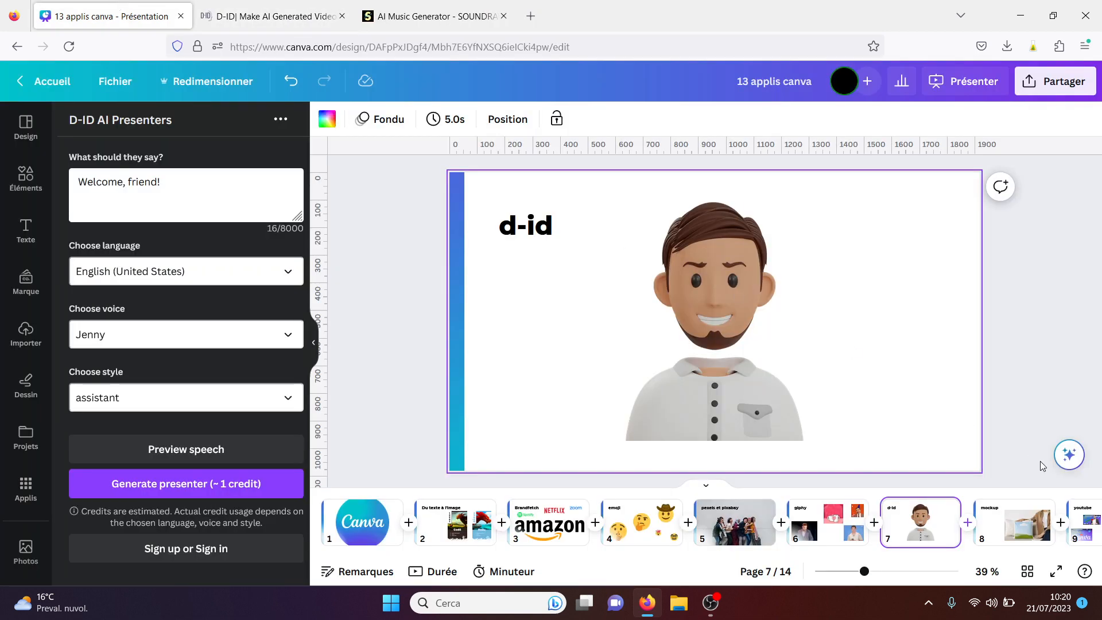
- Go to page 8, titled mockup, and fill the cushion mockup with the recently used beach photo of the straw hat and sunglasses
click(1010, 531)
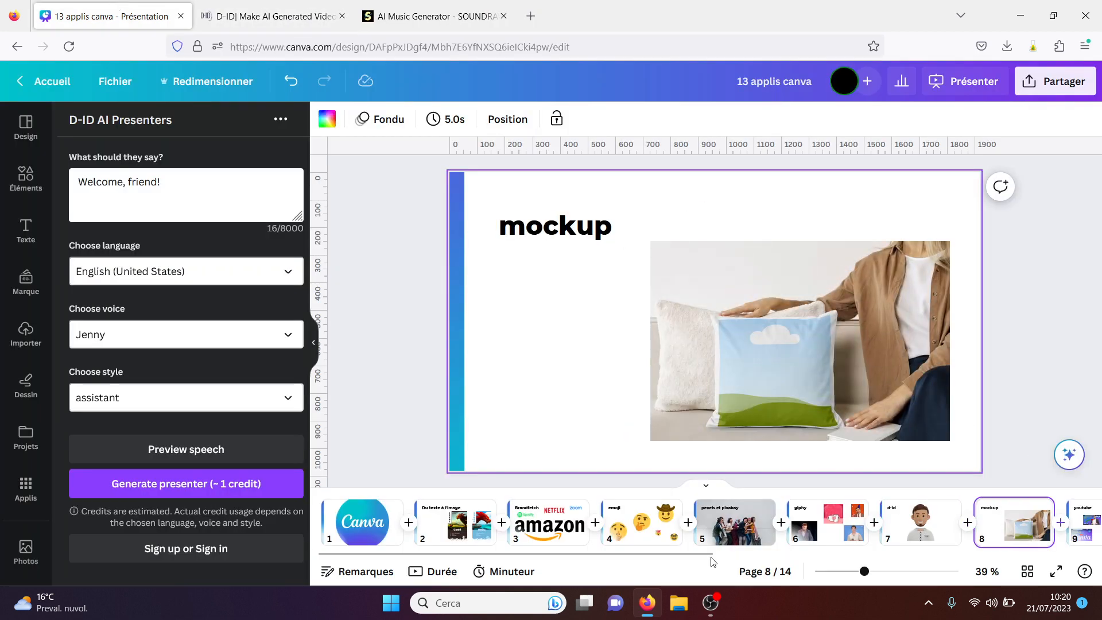
scroll(701, 554, down, 2)
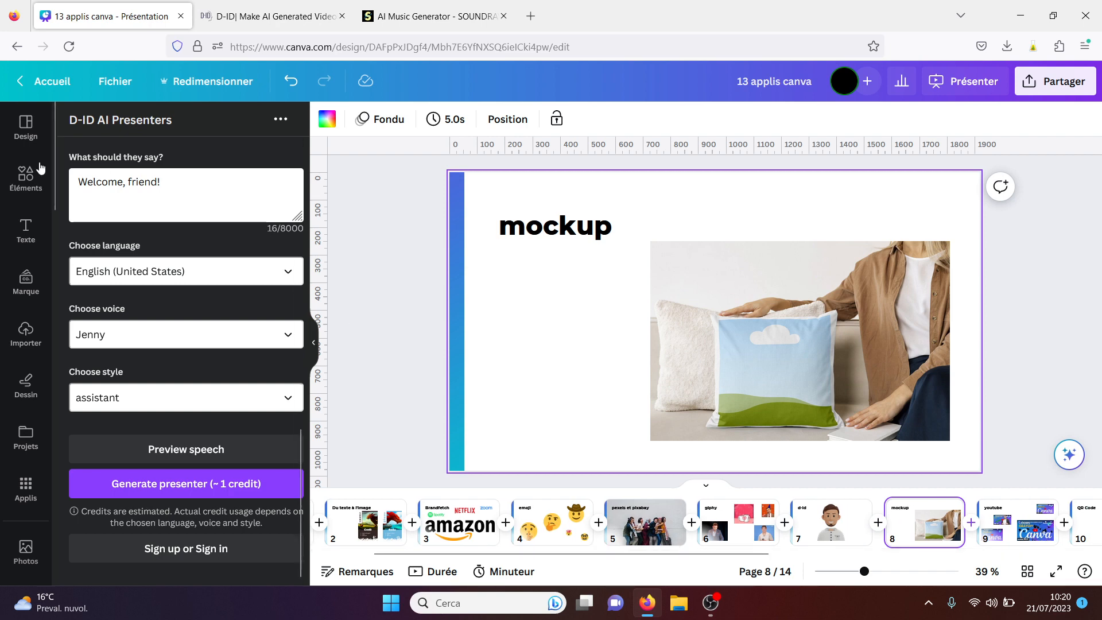
click(25, 180)
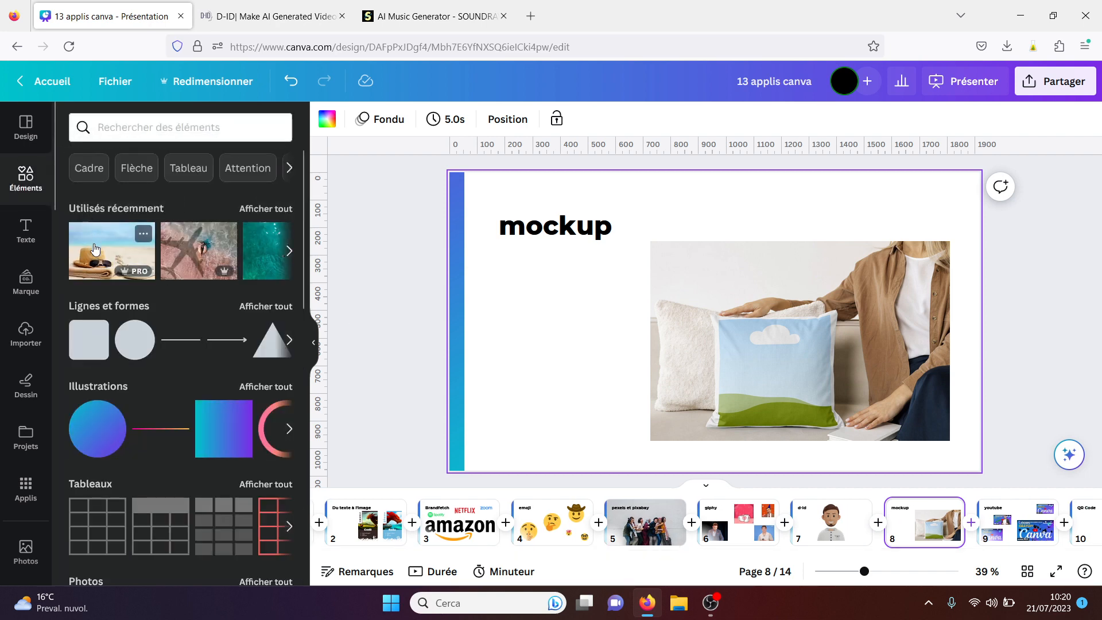
drag(95, 249, 715, 279)
drag(768, 384, 767, 381)
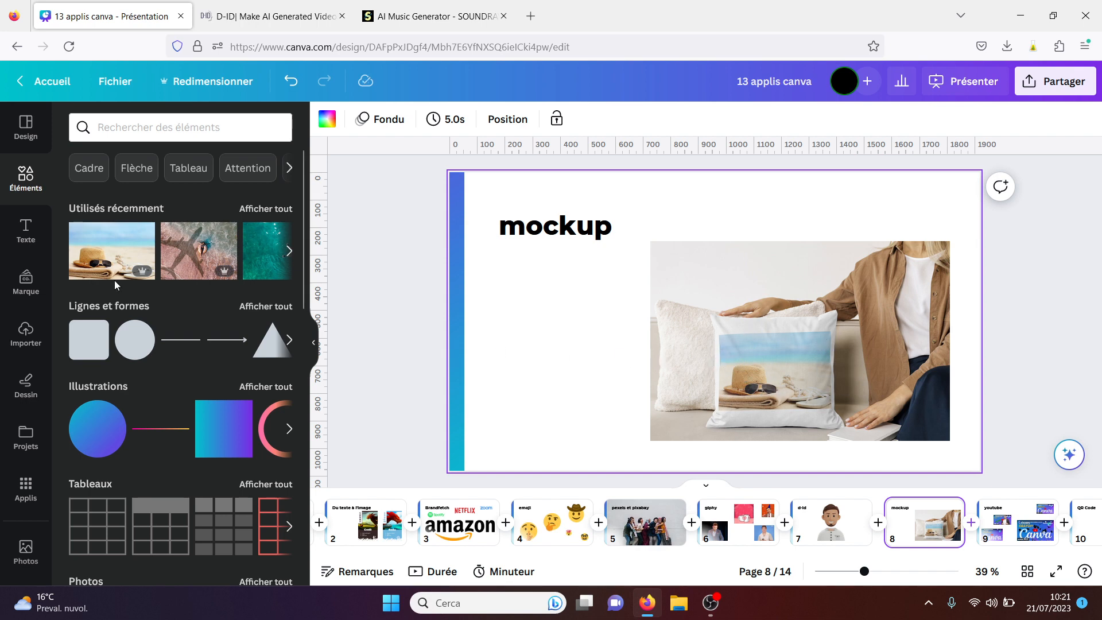
- Open the Mockups app and add the first laptop mockup from the Computers category beside the cushion image on page 8
drag(53, 202, 51, 301)
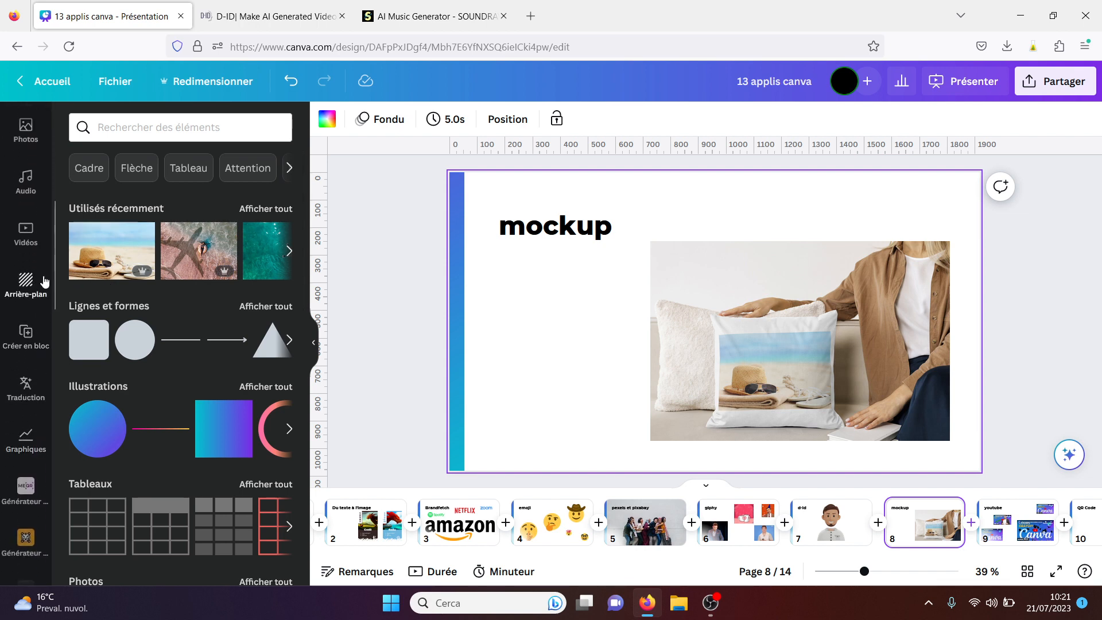
drag(53, 260, 53, 189)
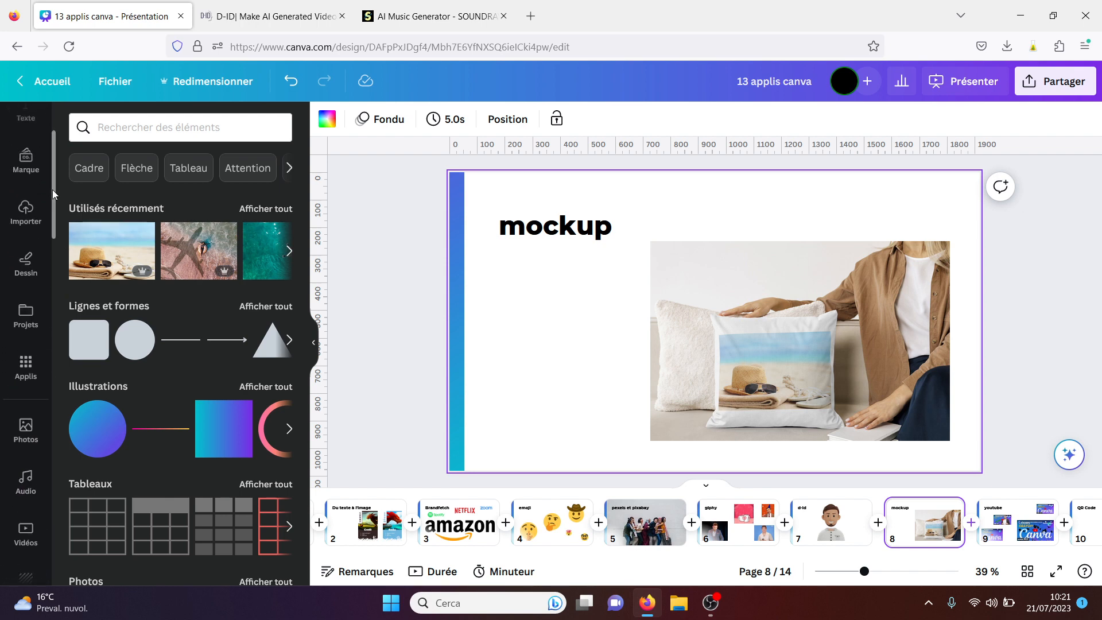
click(26, 367)
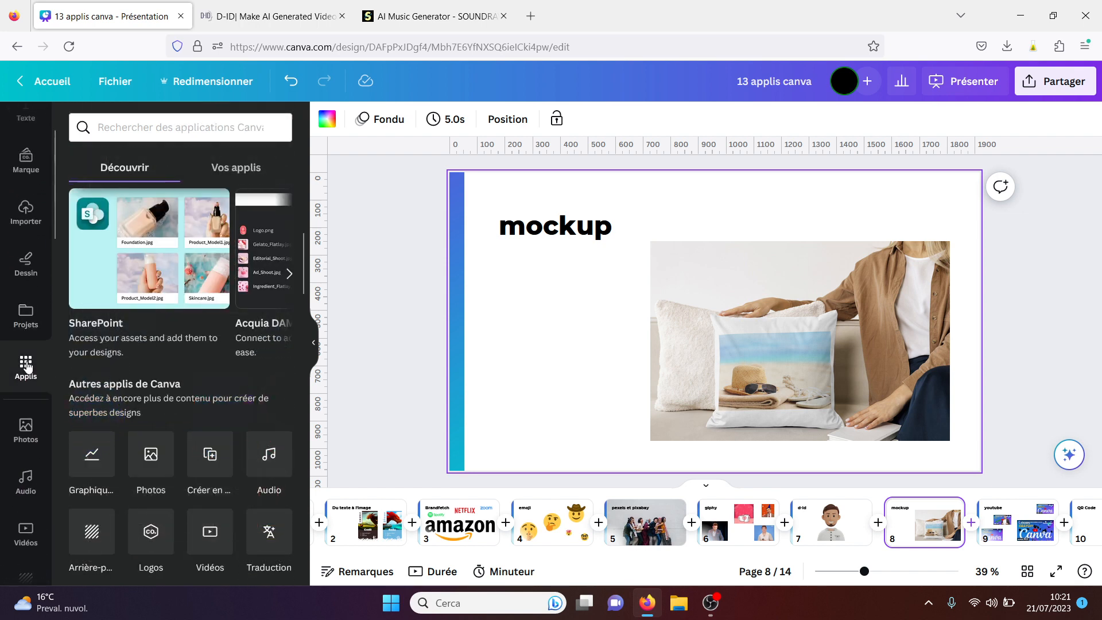
drag(302, 246, 296, 344)
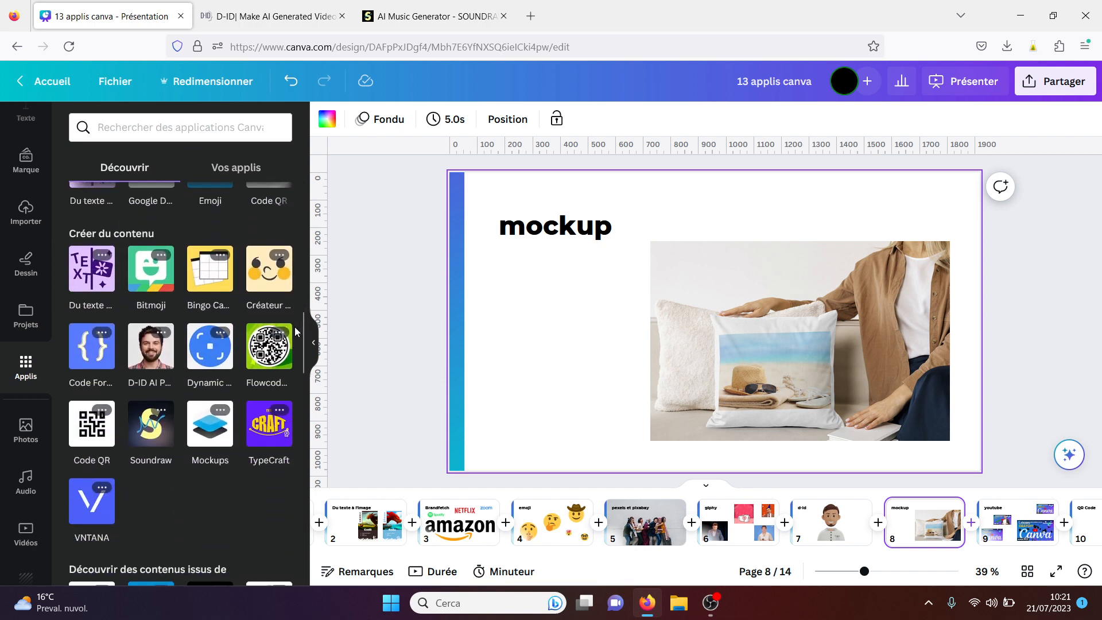
click(207, 430)
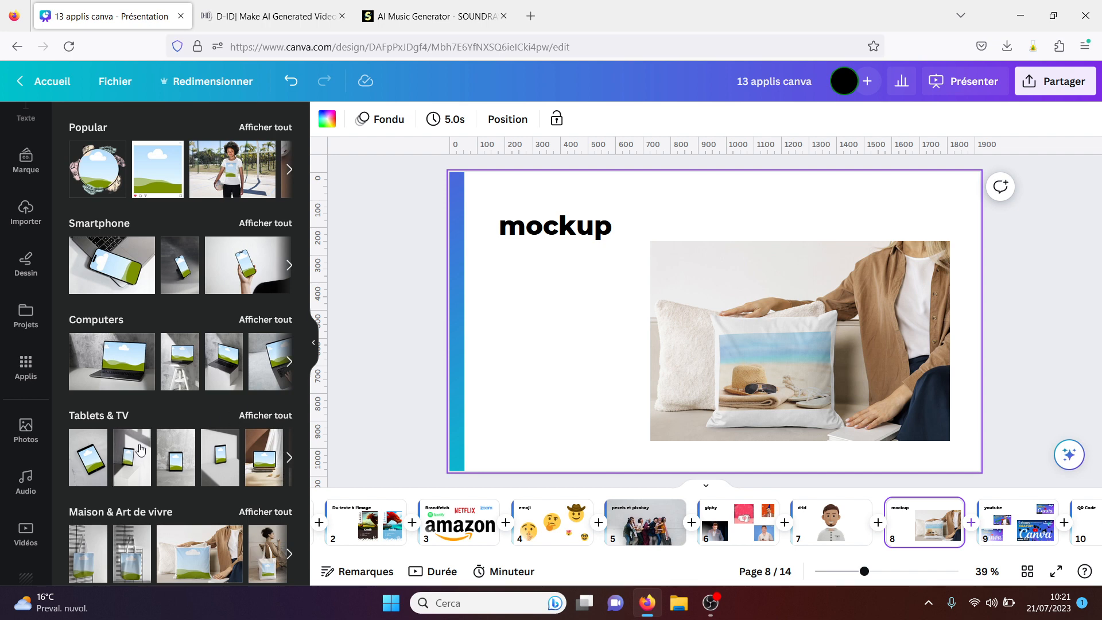
click(124, 359)
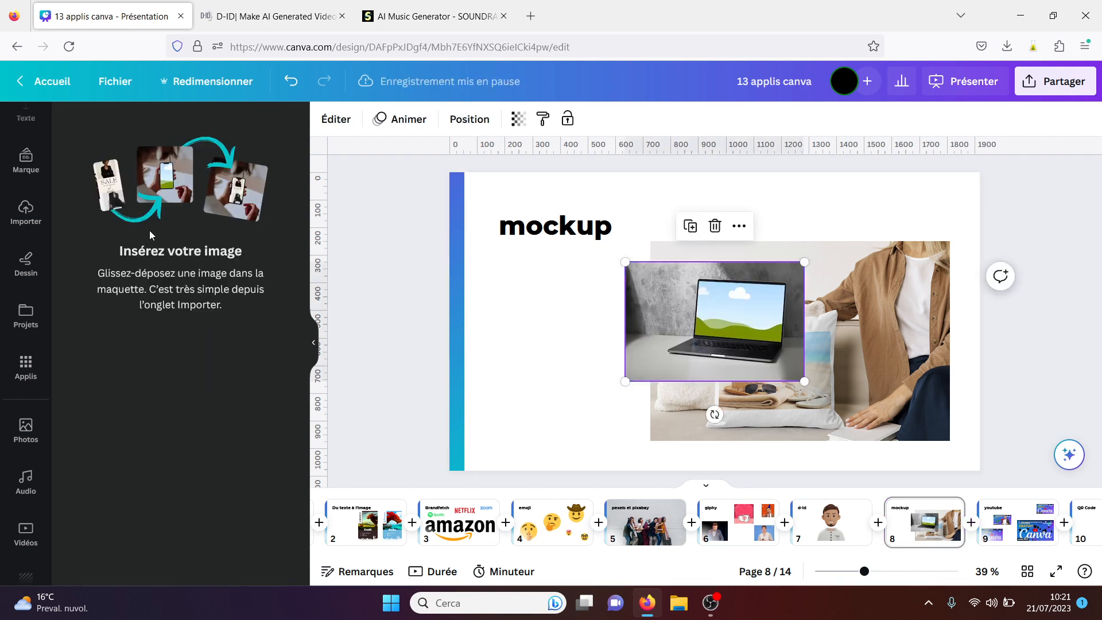
drag(714, 314, 587, 335)
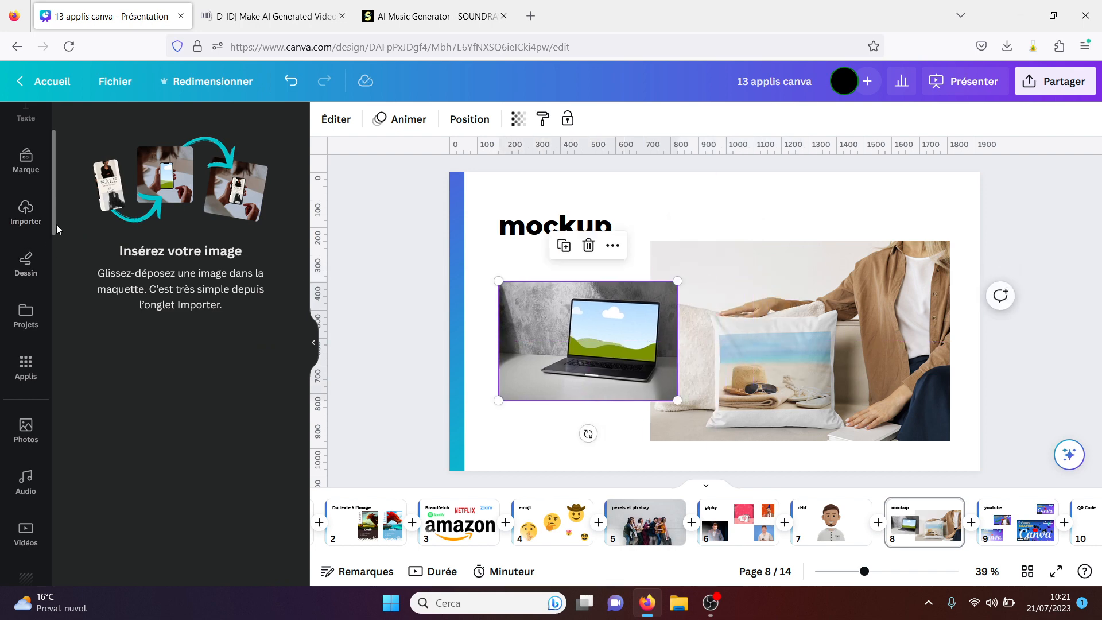
- Fill the laptop mockup's screen with the recently used photo of an airplane shadow on a beach
drag(57, 225, 51, 195)
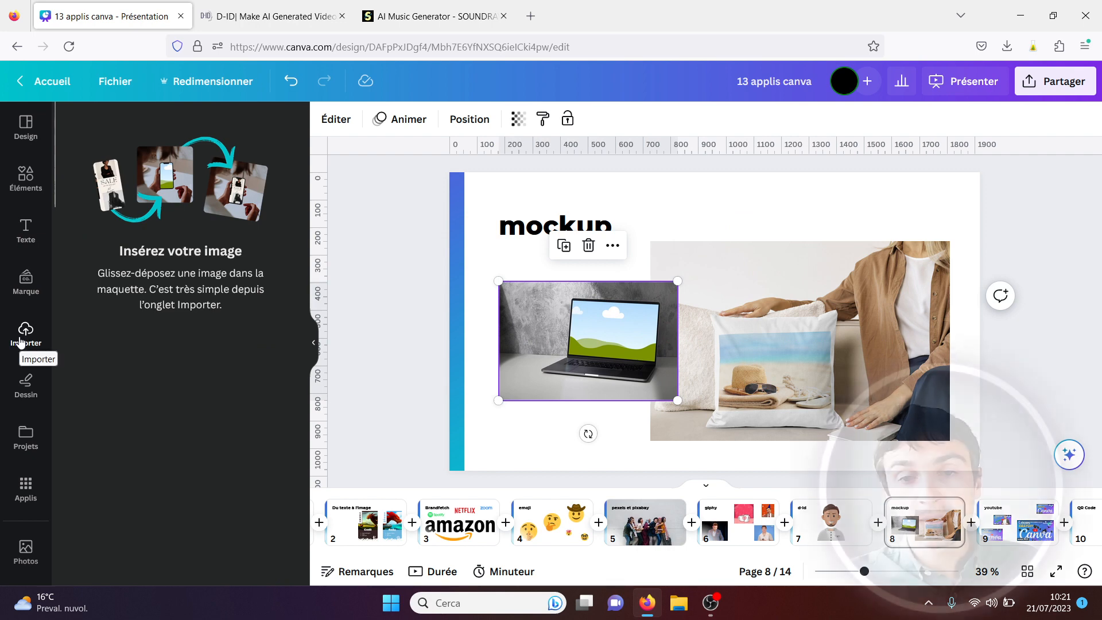
click(25, 178)
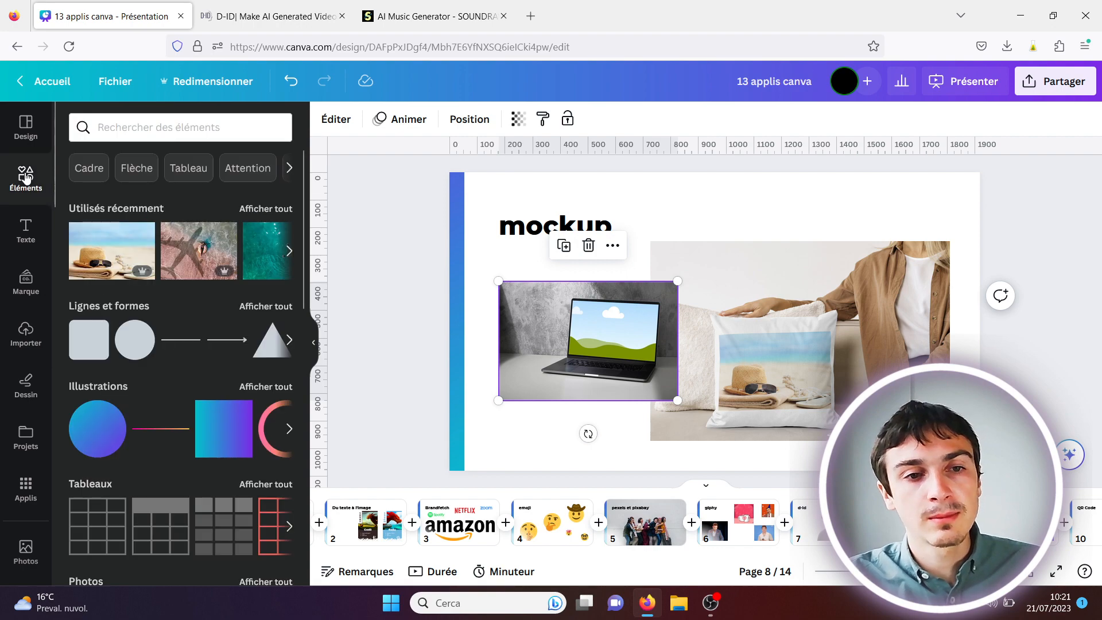
drag(191, 249, 546, 314)
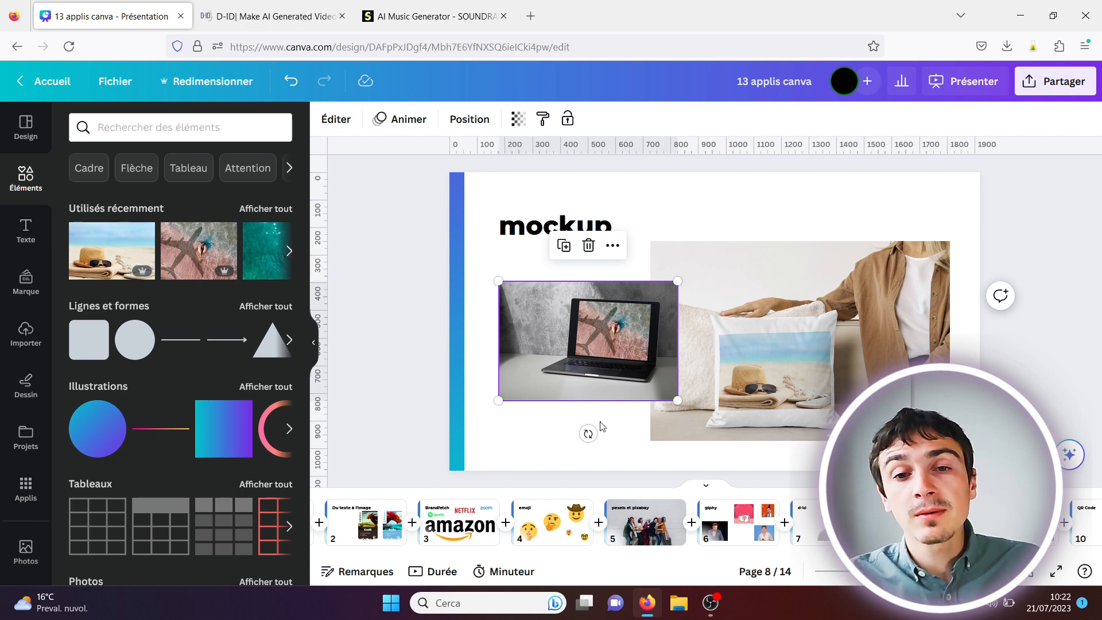
- Delete the laptop mockup from page 8
click(649, 432)
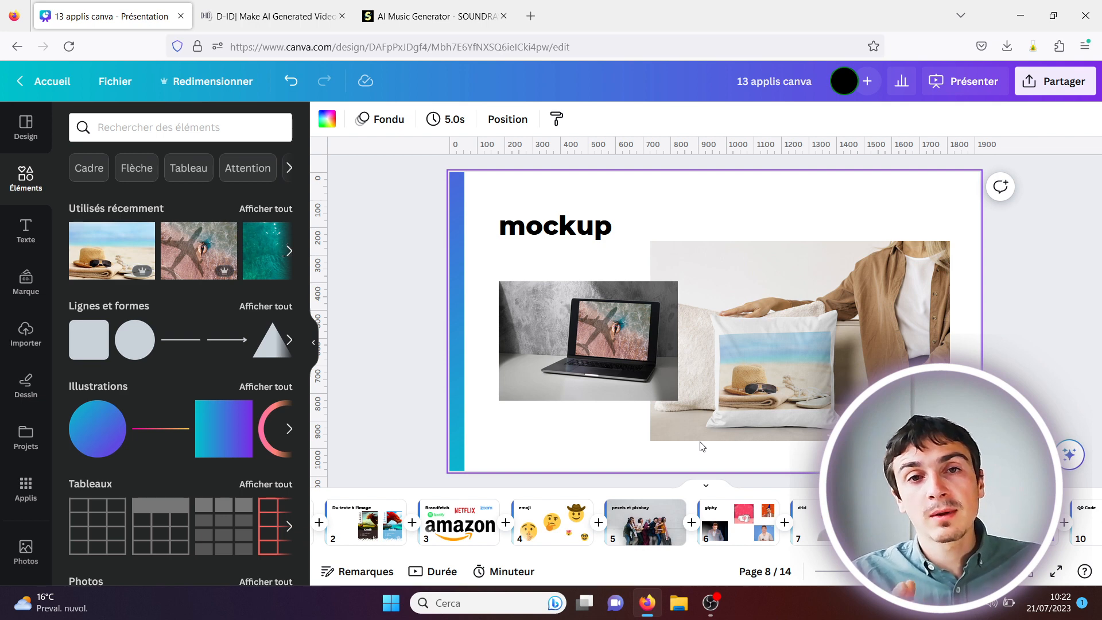
click(611, 358)
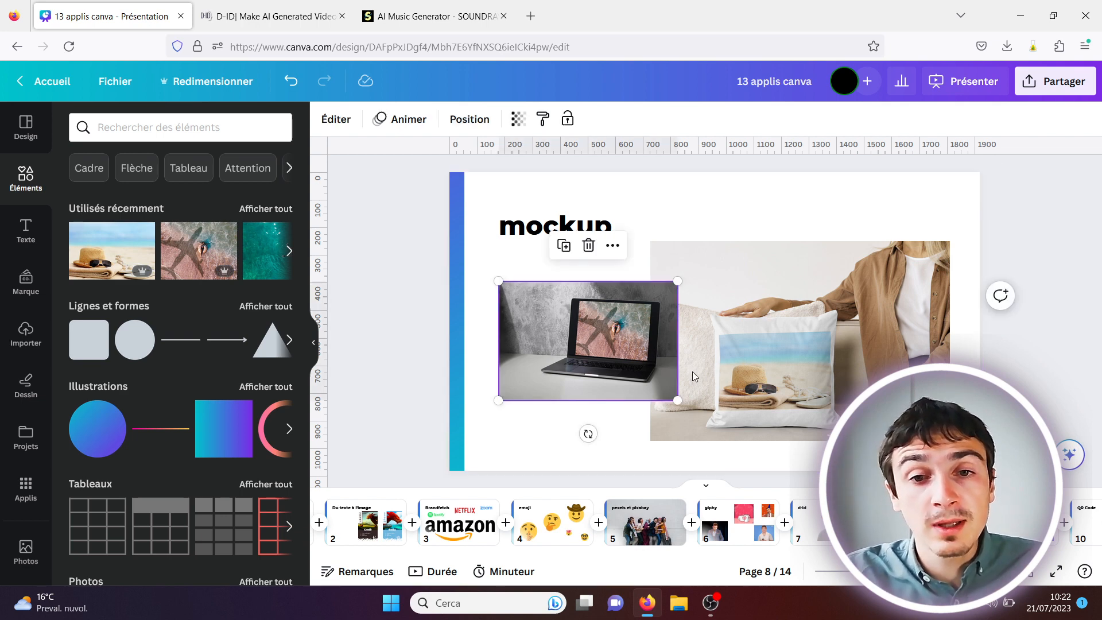
key(Delete)
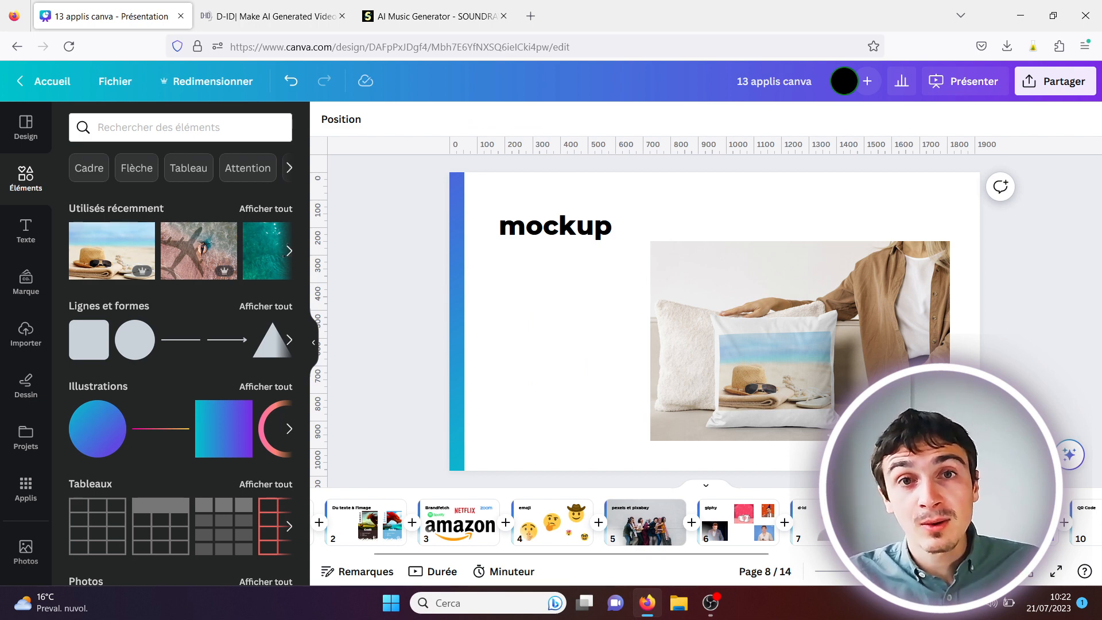
- Go to page 9, titled youtube, and browse the suggested videos in the YouTube app
key(Down)
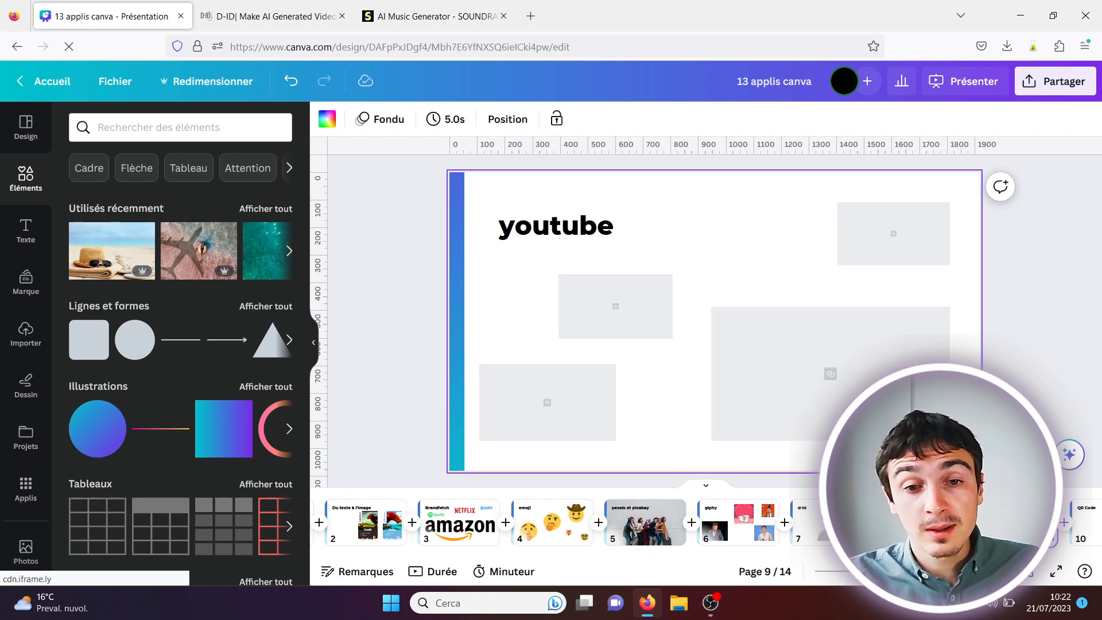
drag(745, 554, 801, 555)
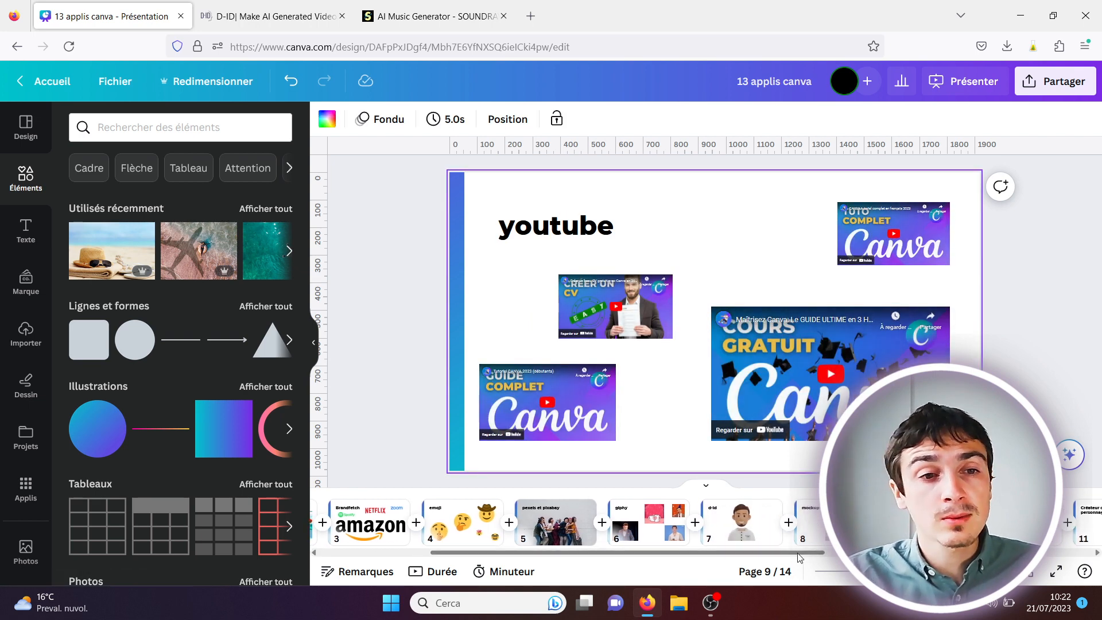
click(23, 488)
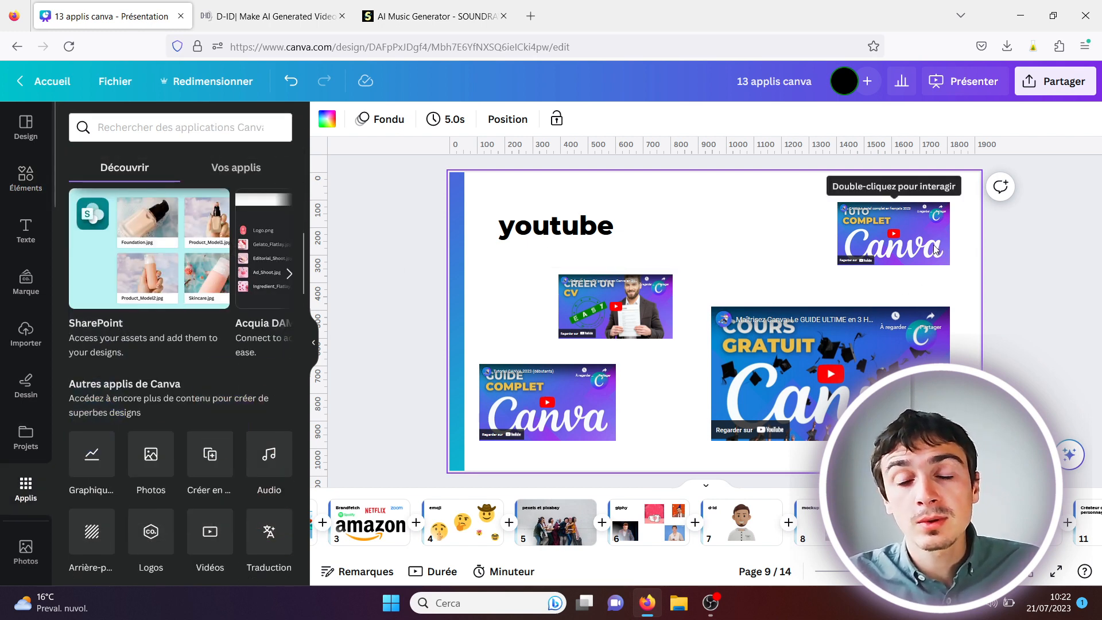
click(898, 241)
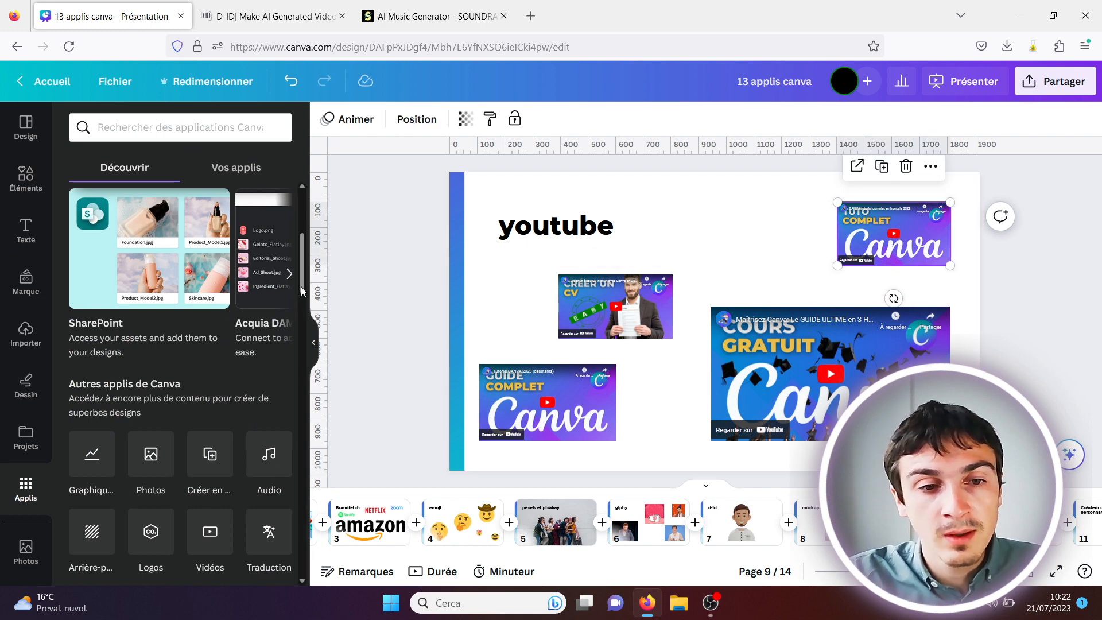
scroll(298, 297, down, 3)
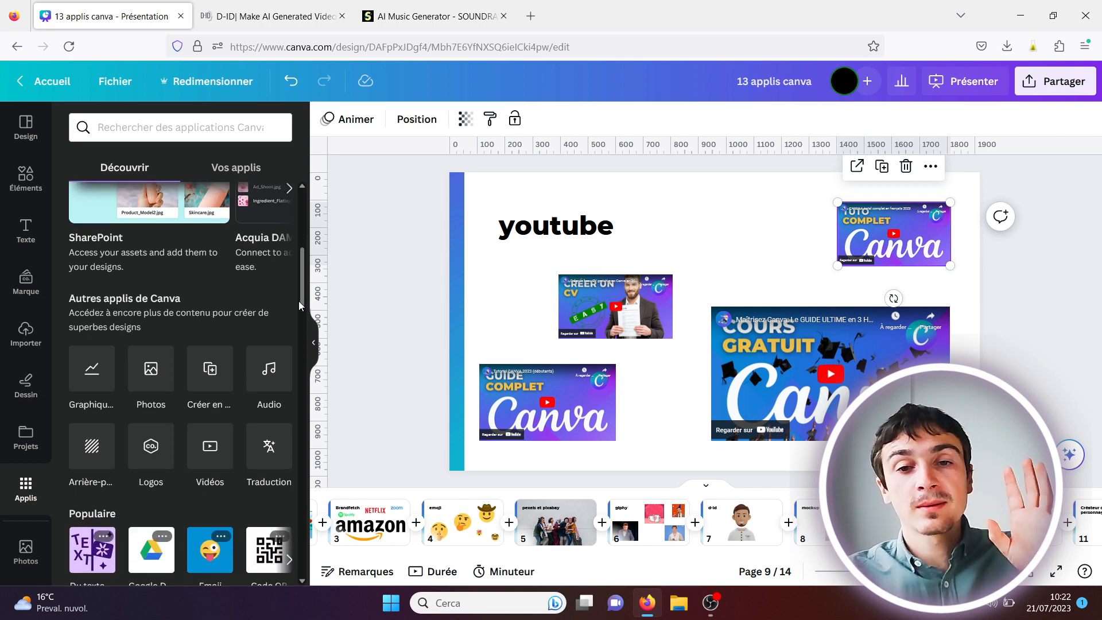
scroll(298, 300, down, 10)
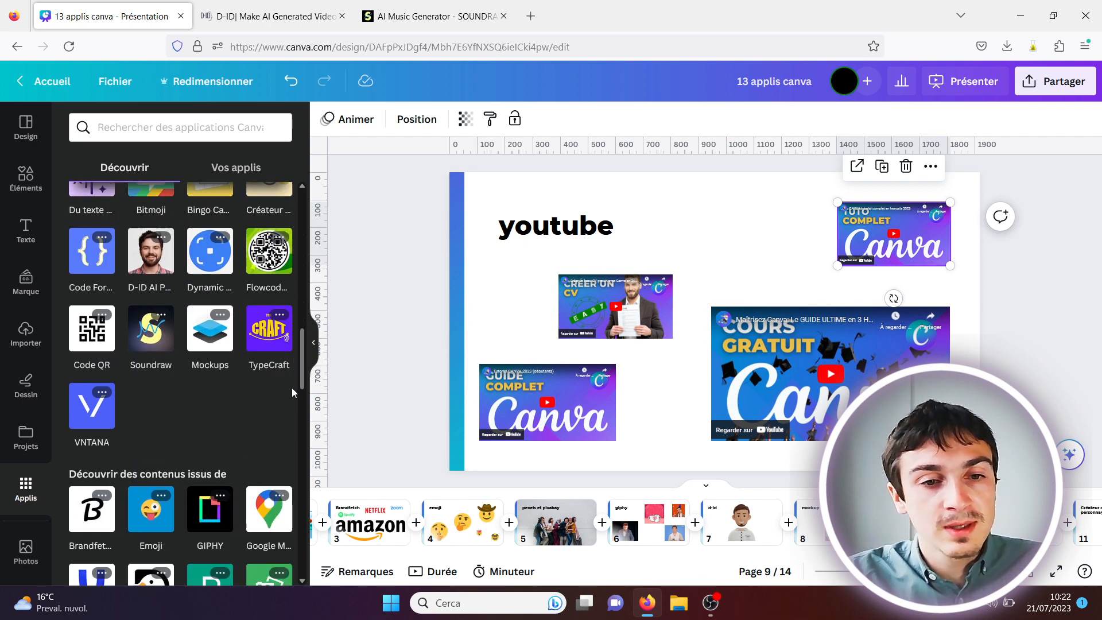
scroll(292, 393, down, 5)
click(209, 384)
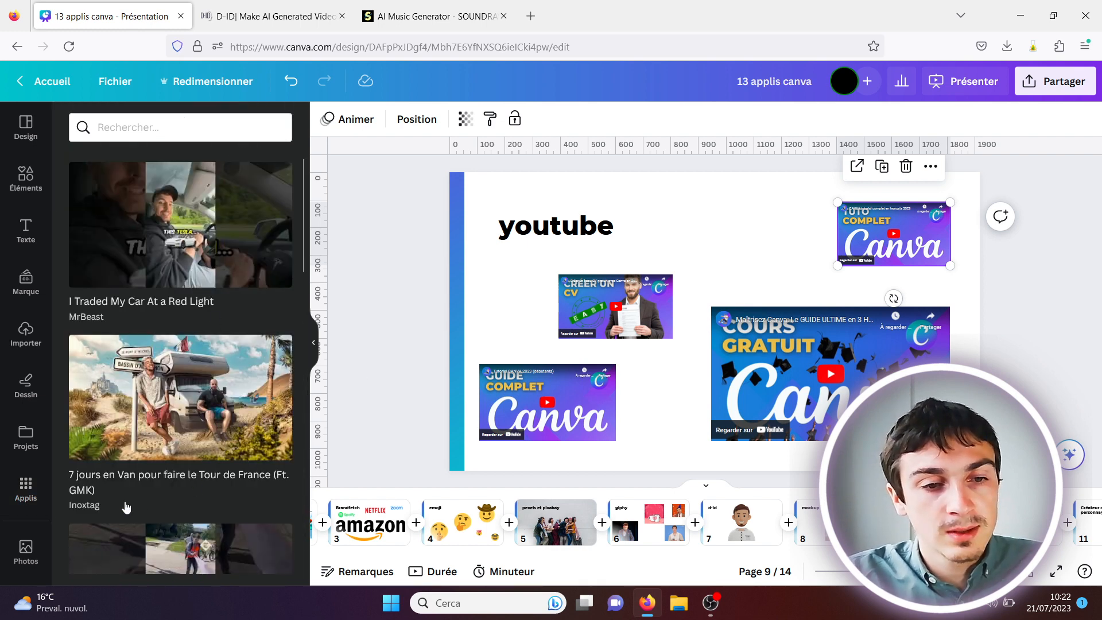
scroll(183, 286, down, 7)
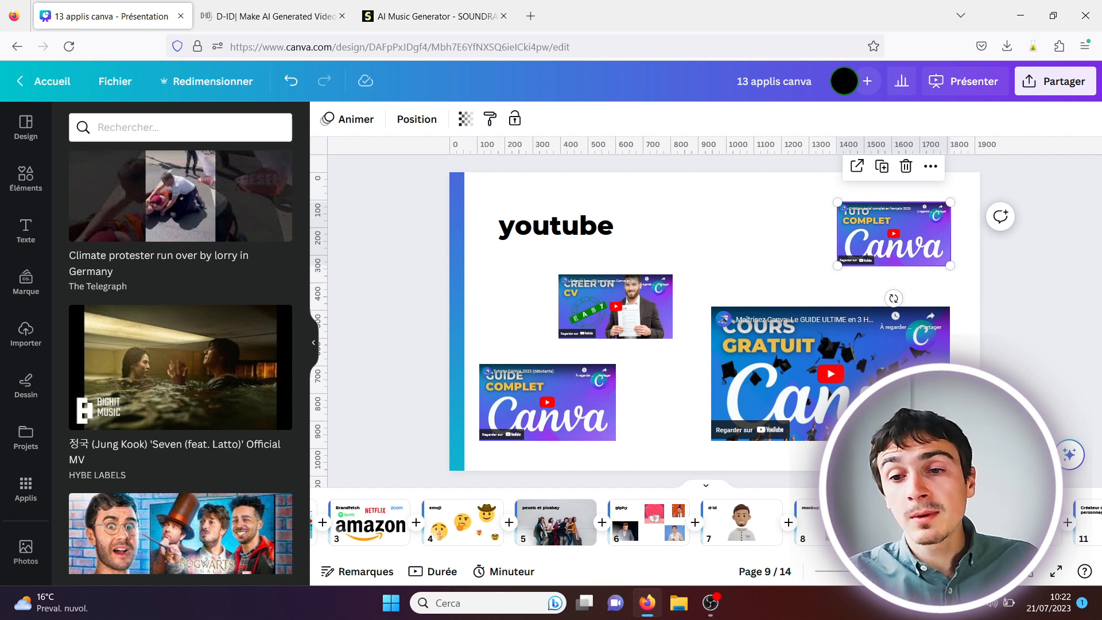
- Go to page 10, titled QR Code, and open the Code QR app
click(1021, 522)
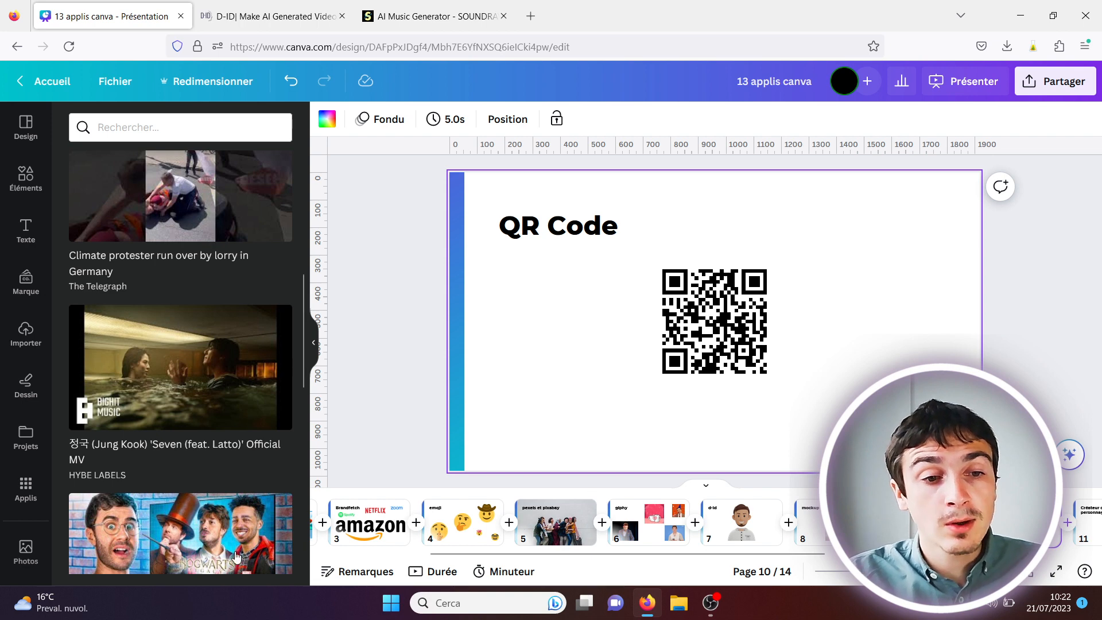
click(26, 488)
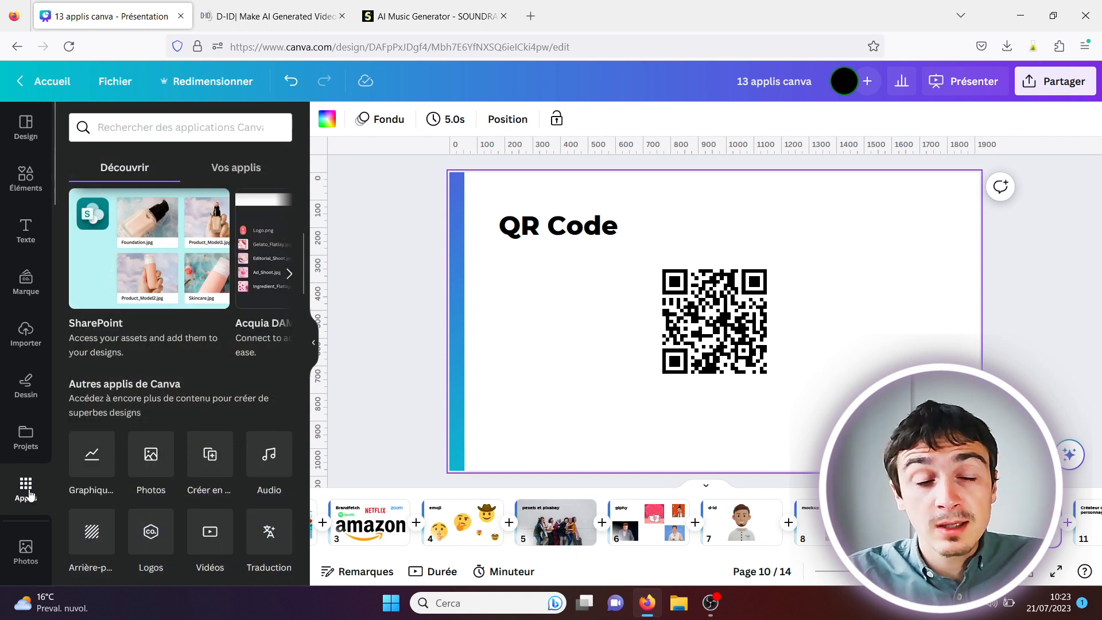
drag(303, 274, 299, 319)
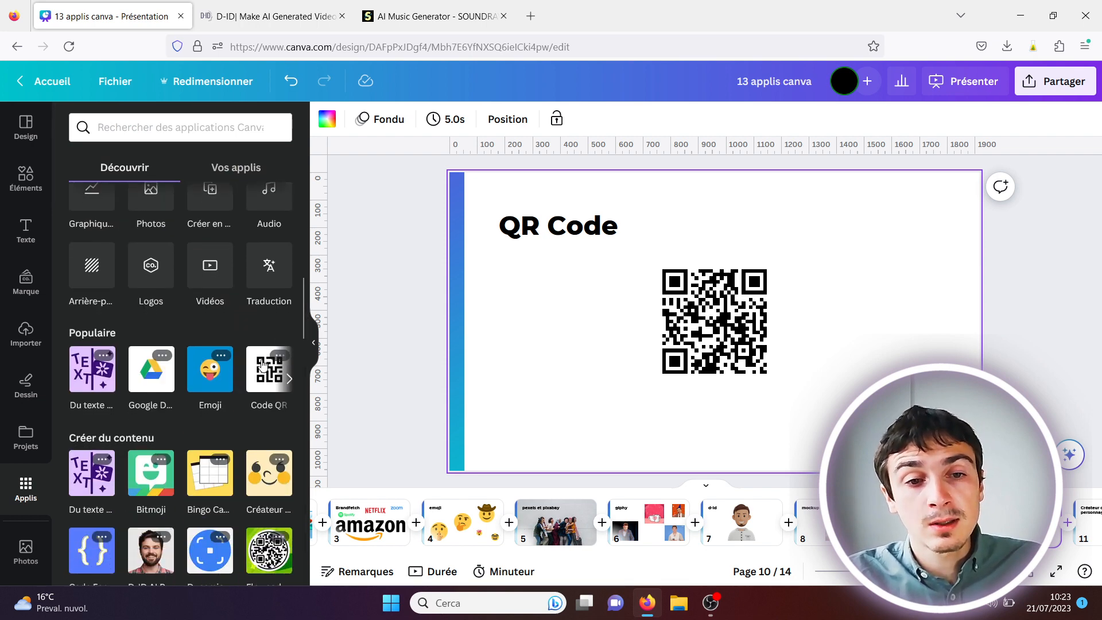
click(262, 362)
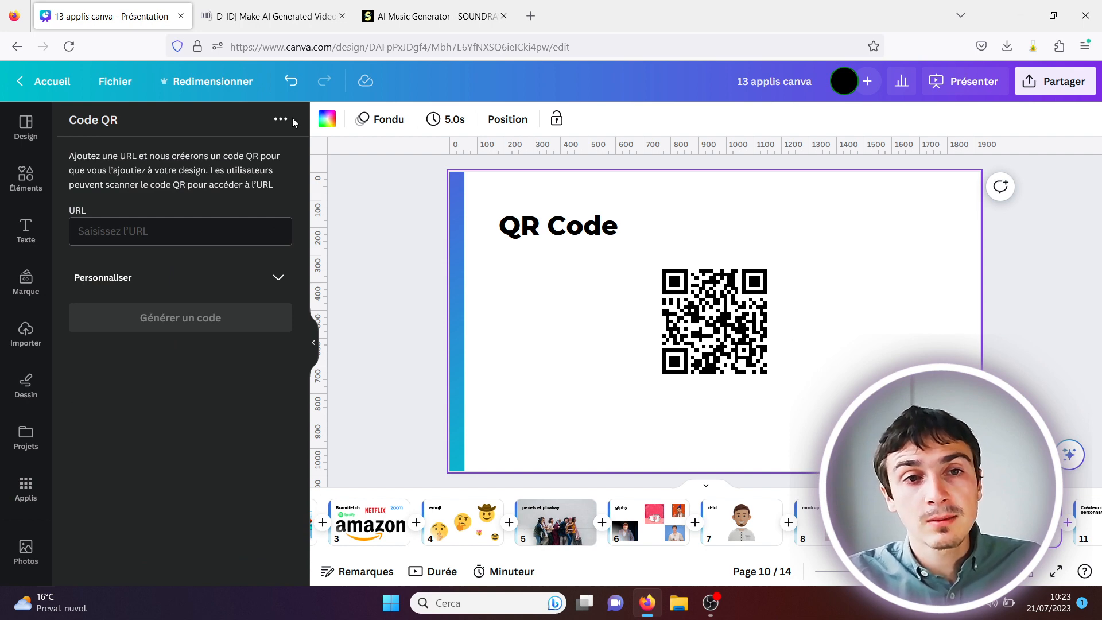
- Copy the D-ID website's address and generate a QR code for it with the Code QR app
click(268, 12)
click(400, 49)
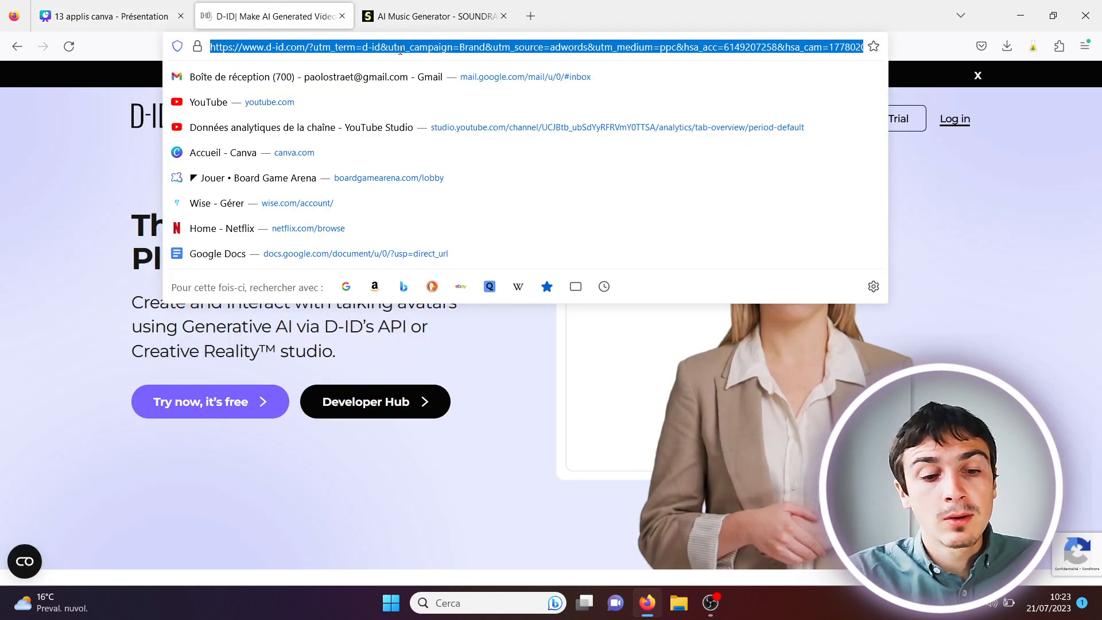
click(44, 3)
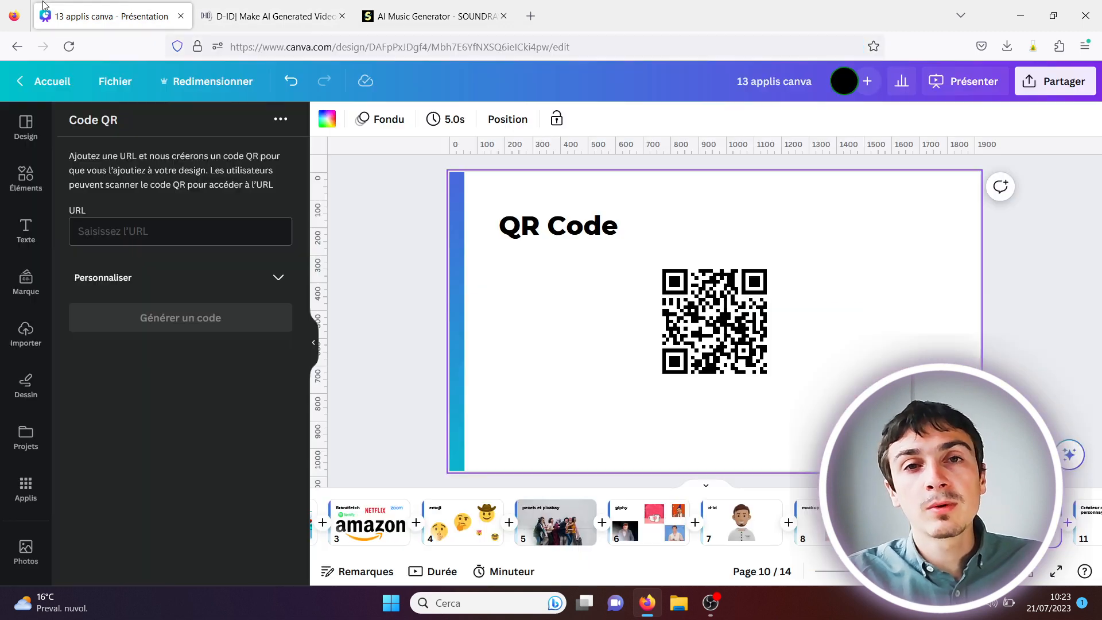
click(160, 232)
key(ctrl+v)
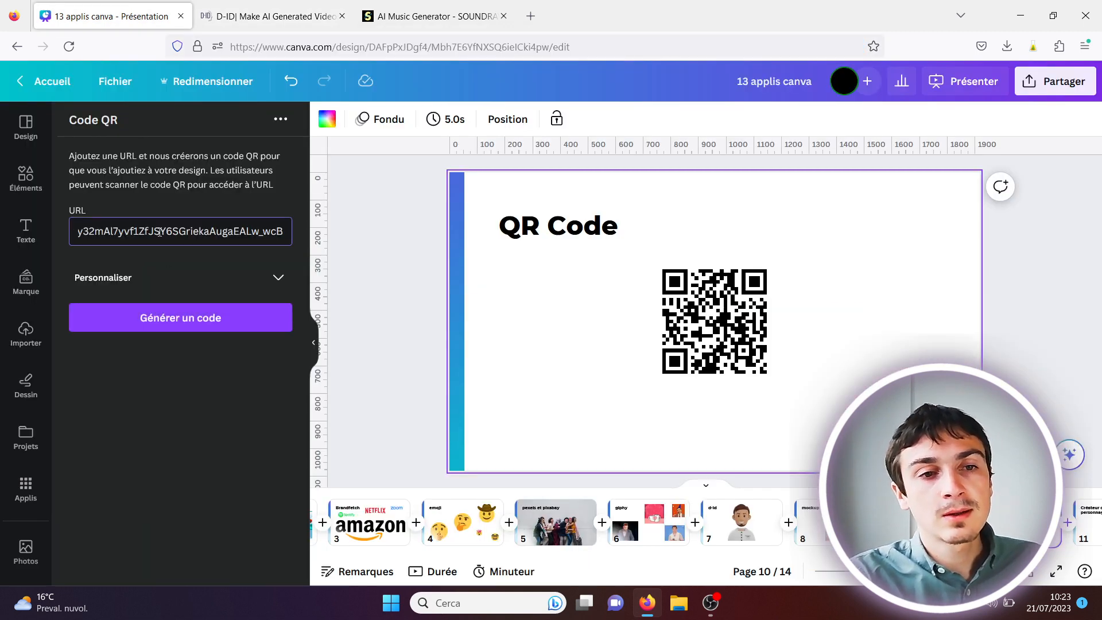
click(171, 320)
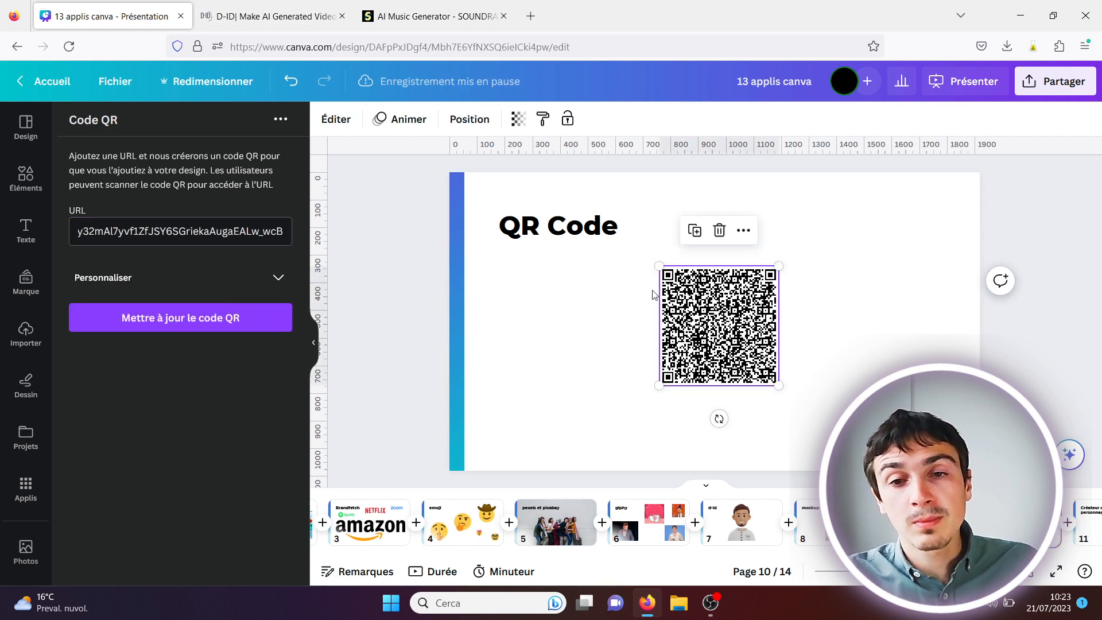
- Move the new QR code off the existing one to the slide's lower right, and delete it
drag(703, 325, 866, 387)
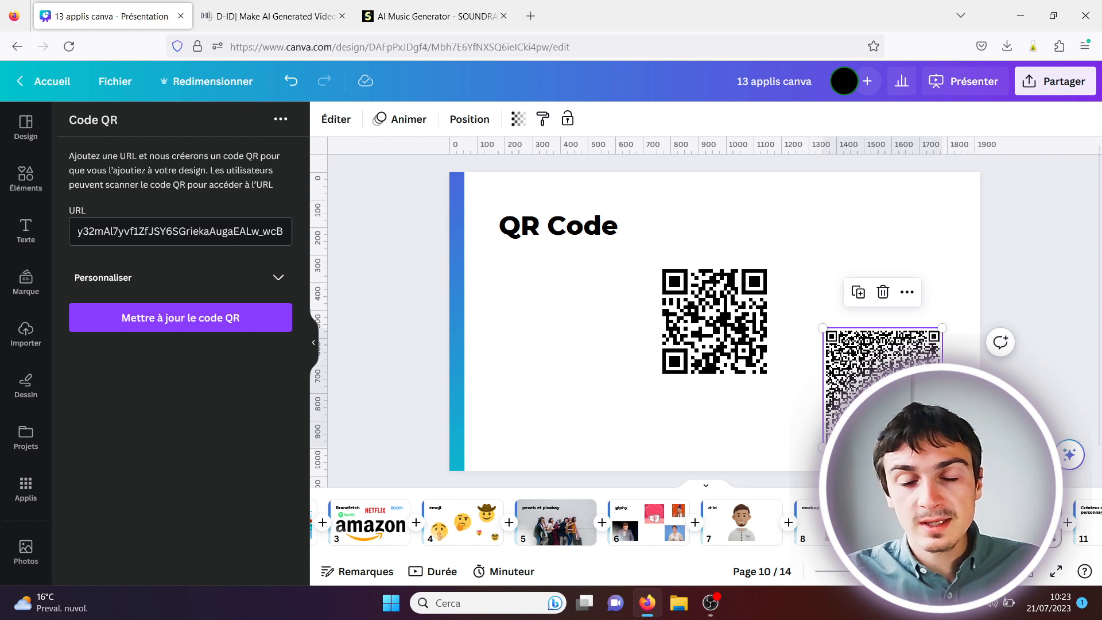
key(Delete)
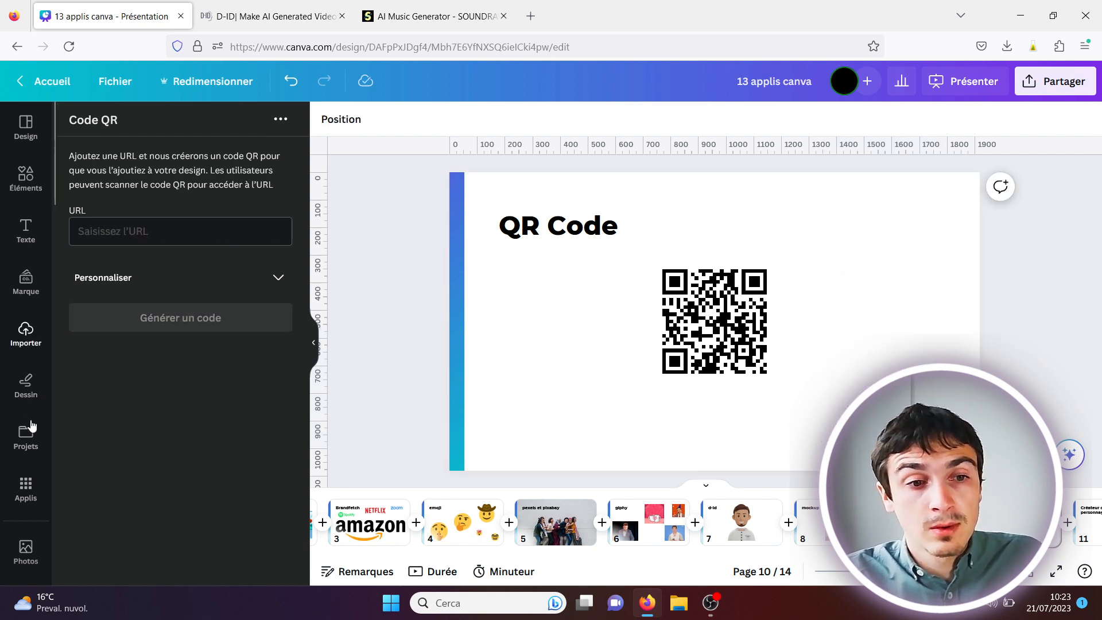
- Open the Flowcode QR app from the Créer du contenu category of the app catalogue
click(31, 494)
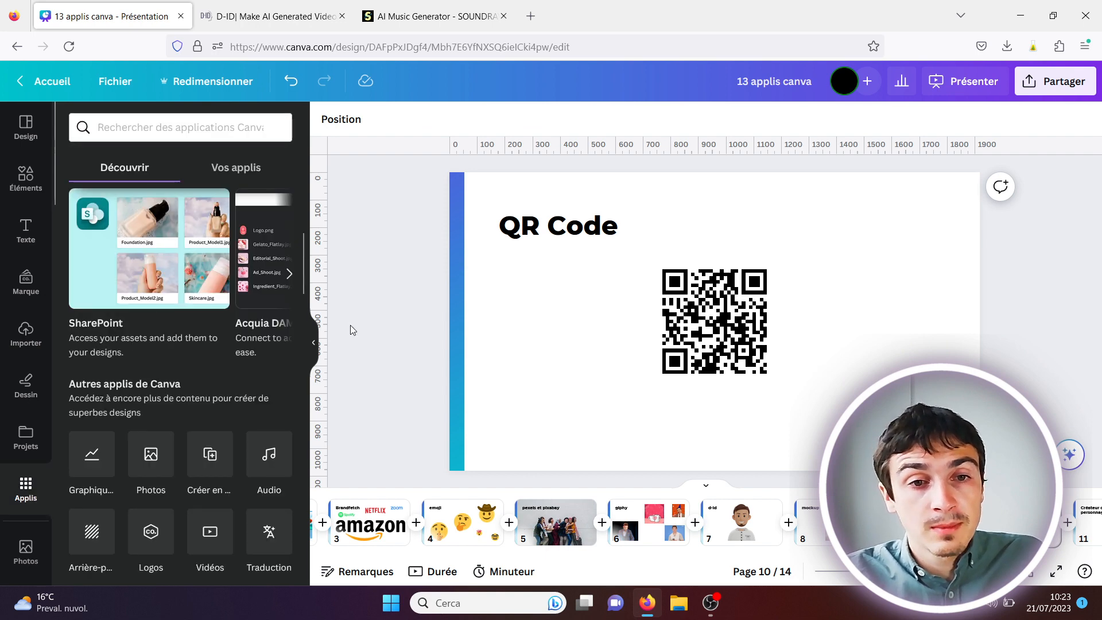
drag(301, 280, 294, 354)
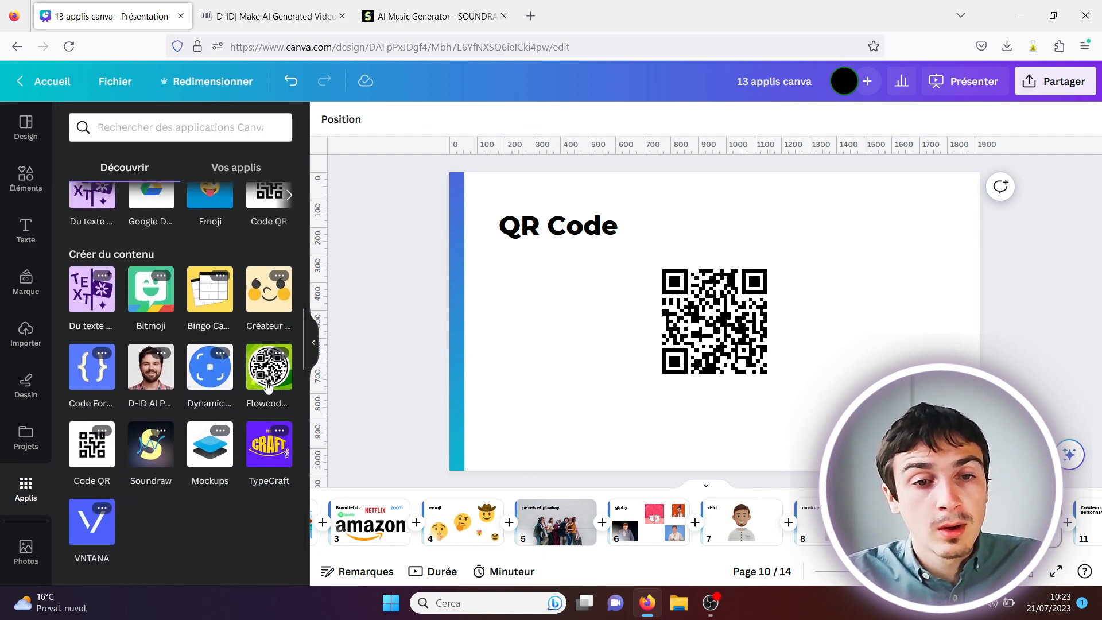
click(267, 379)
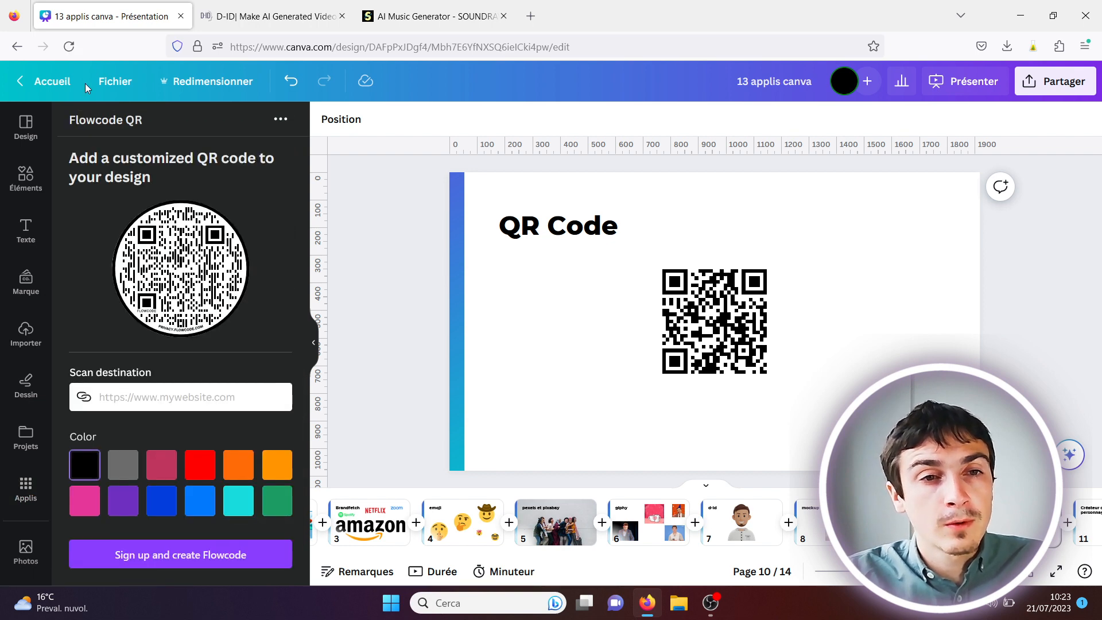
- Browse the rest of the app catalogue for other QR code generators
click(26, 489)
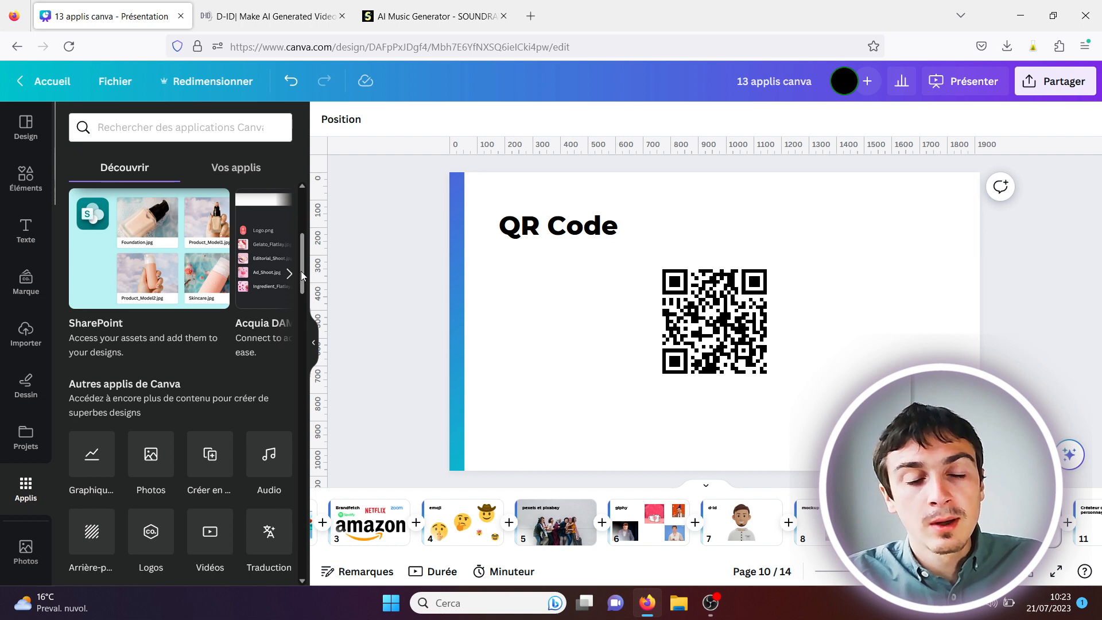
drag(301, 271, 301, 508)
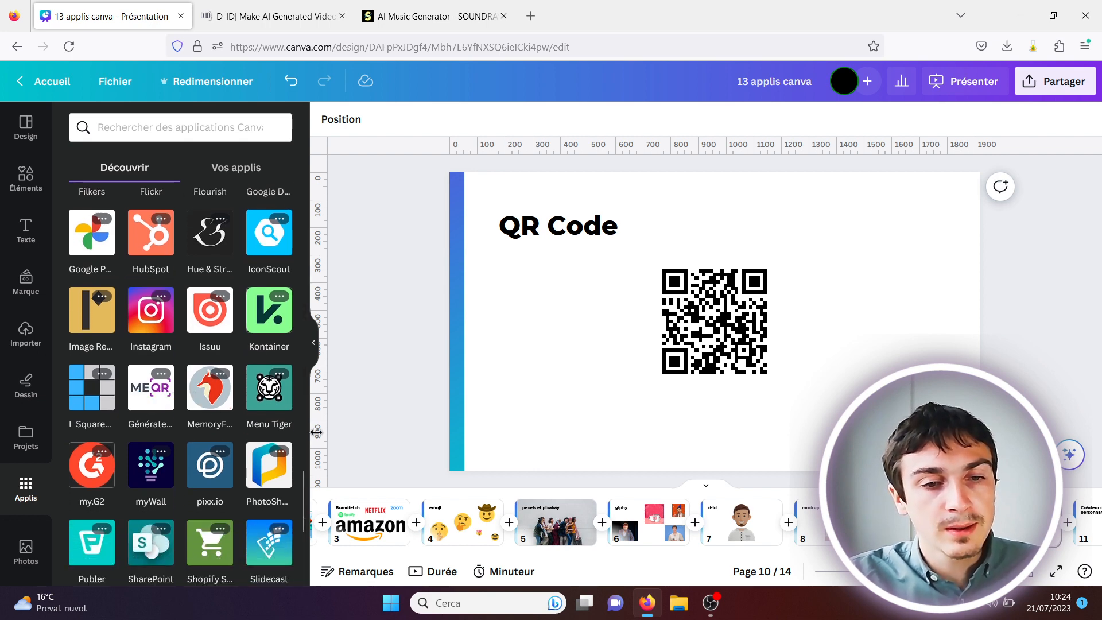
drag(302, 478, 302, 516)
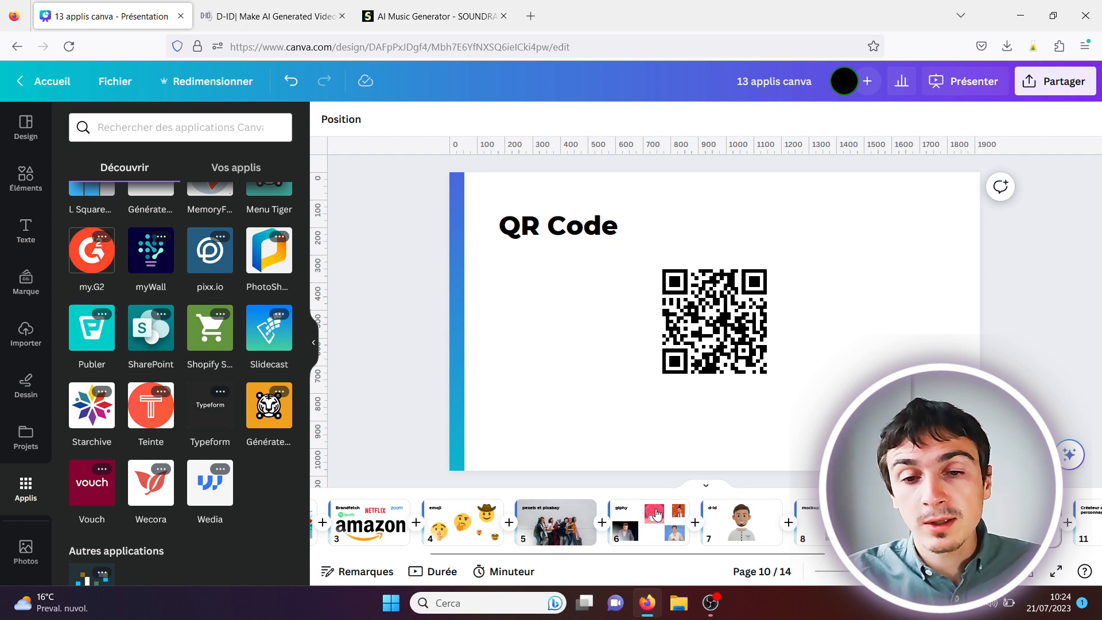
- Go to page 11, titled Créateur de personnages, and shift the large running character slightly left, away from the small one
drag(652, 554, 815, 555)
click(822, 519)
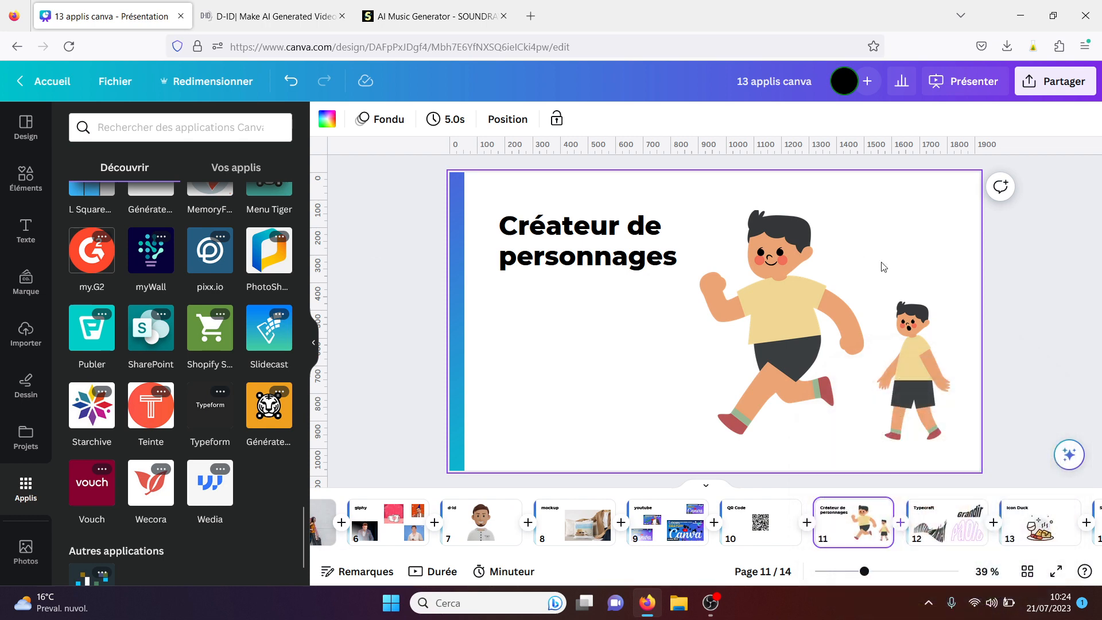
click(904, 363)
click(743, 298)
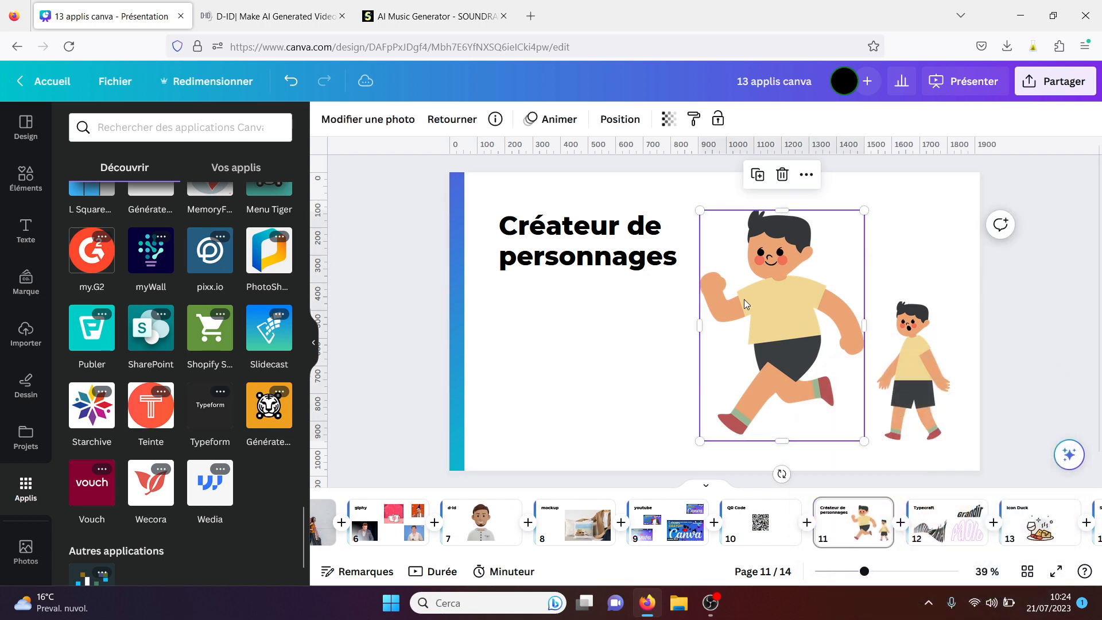
click(916, 366)
click(770, 343)
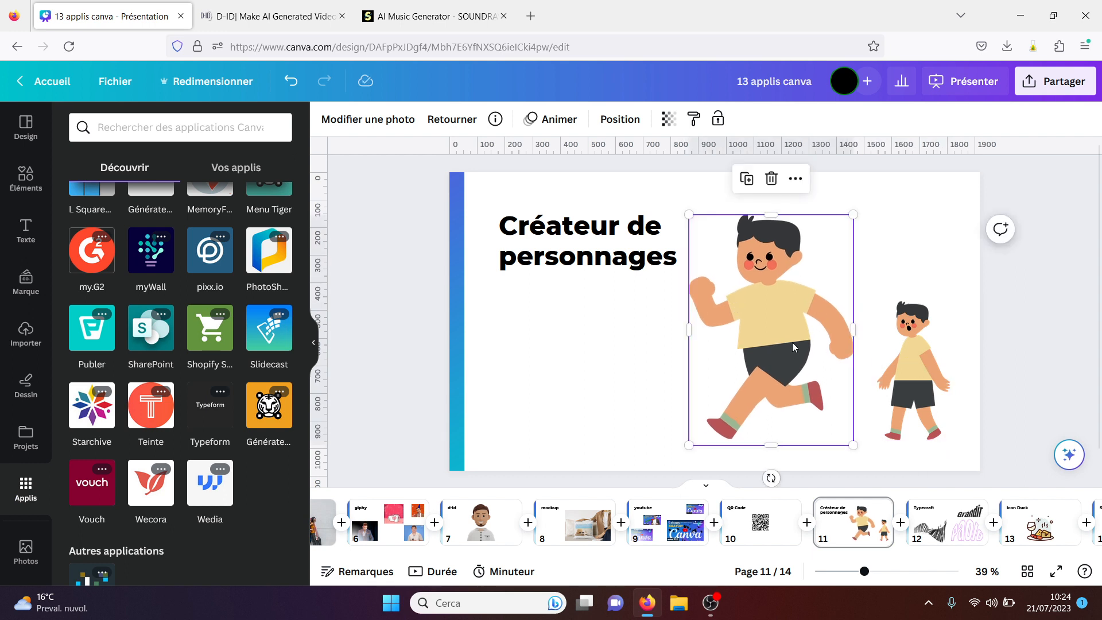
click(955, 360)
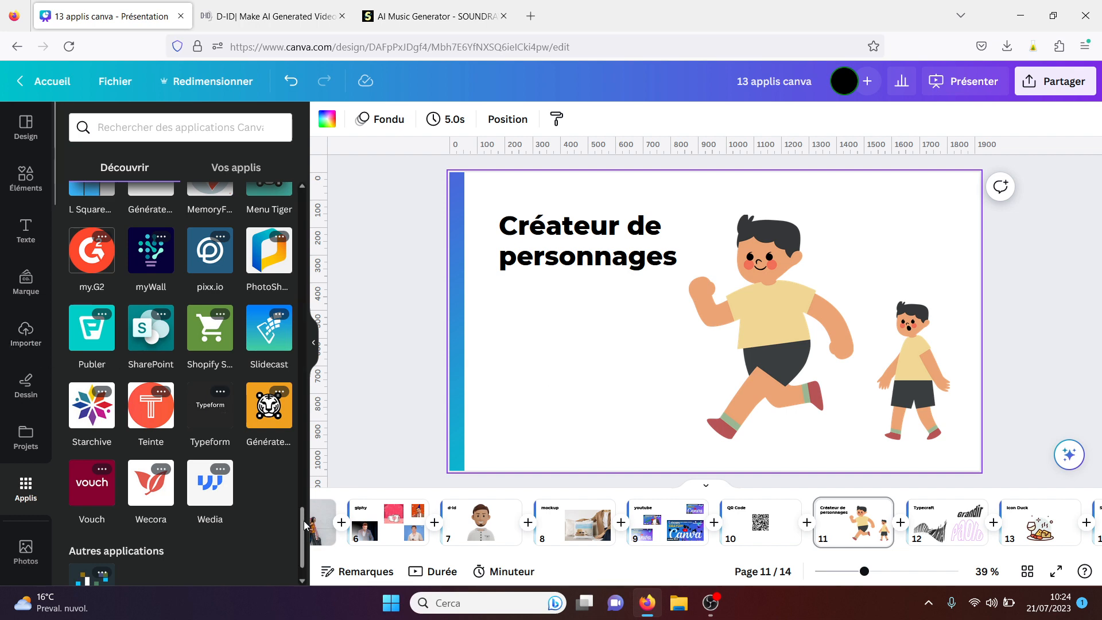
- Open the Créateur de personnages app and start a new character with the straight bob-haired head
drag(302, 526, 308, 328)
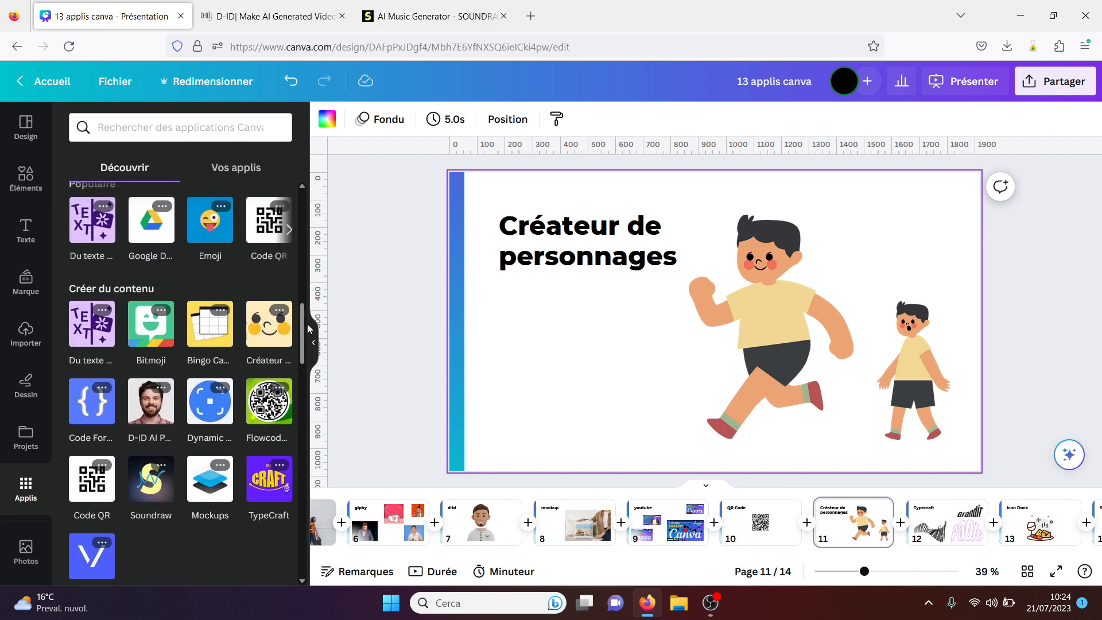
click(268, 329)
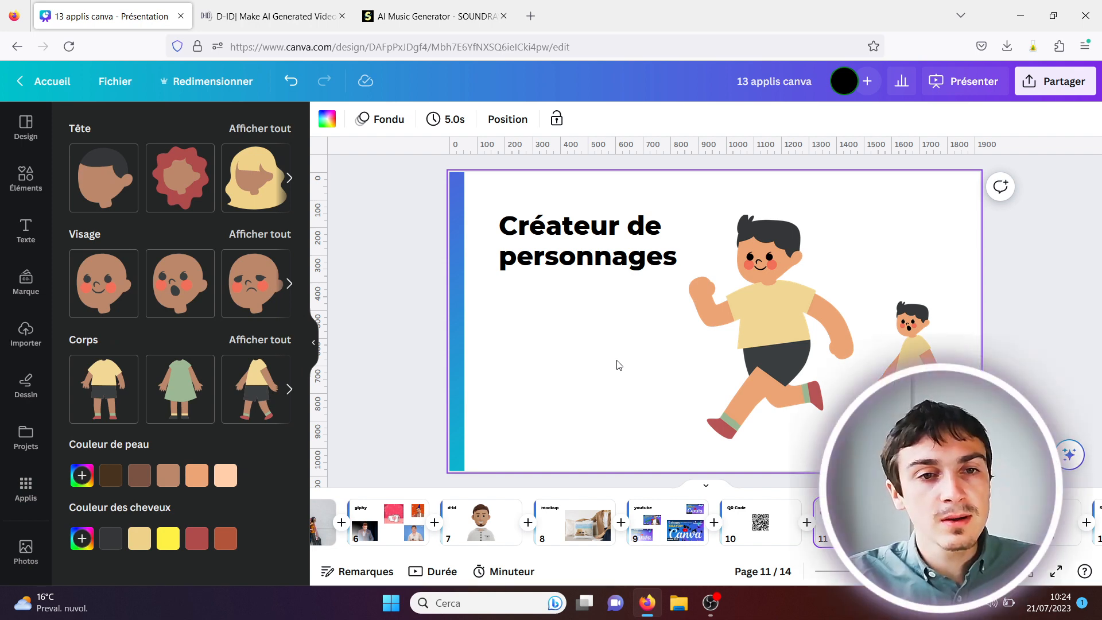
click(265, 128)
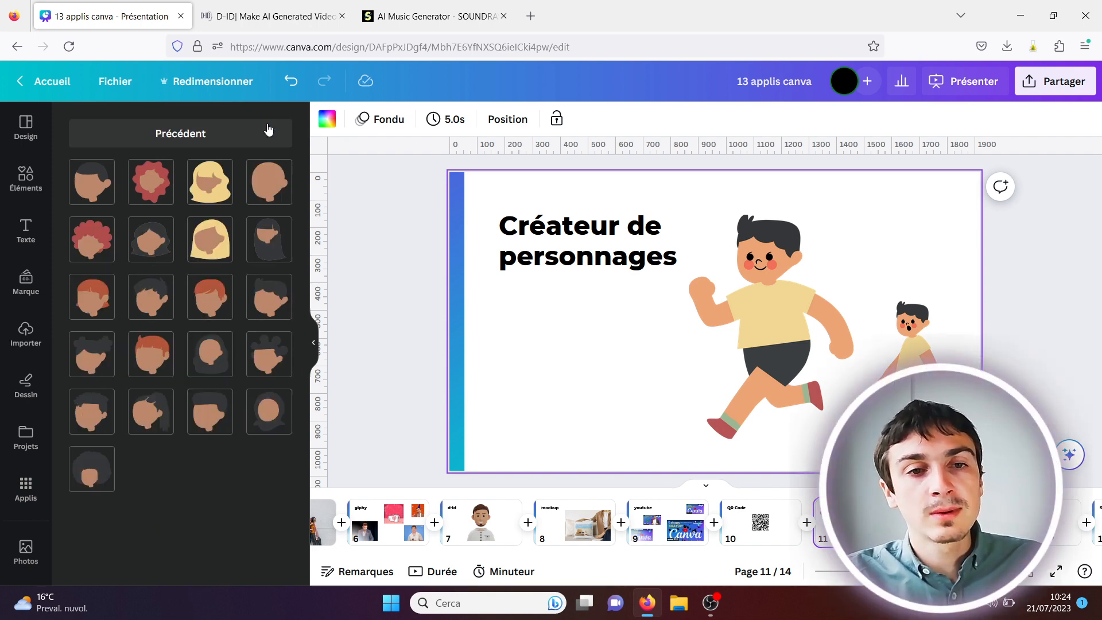
click(210, 247)
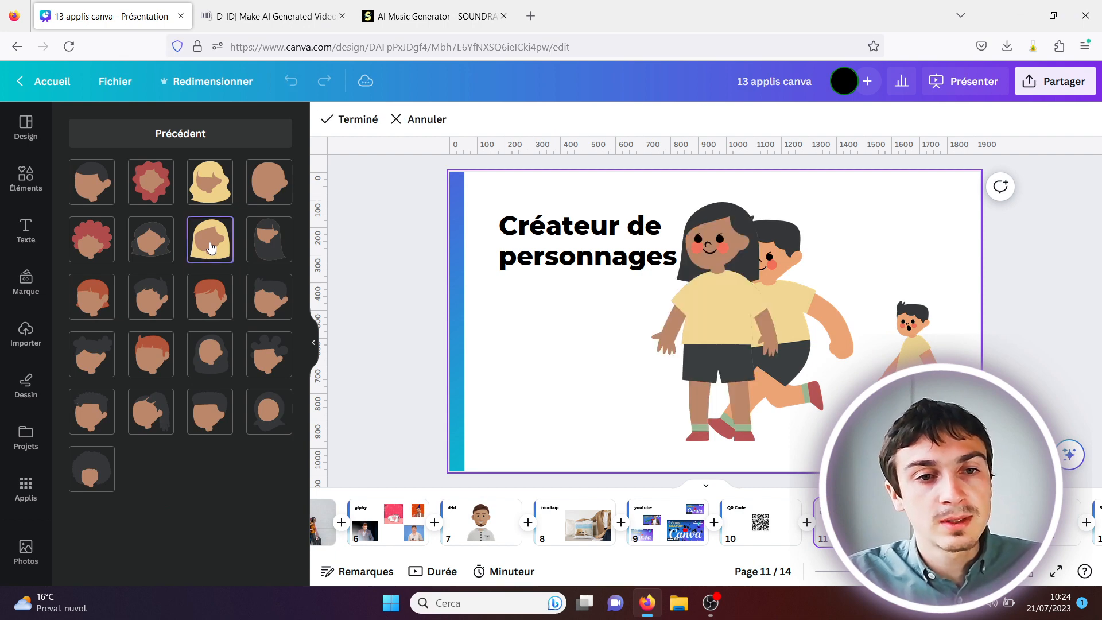
click(148, 134)
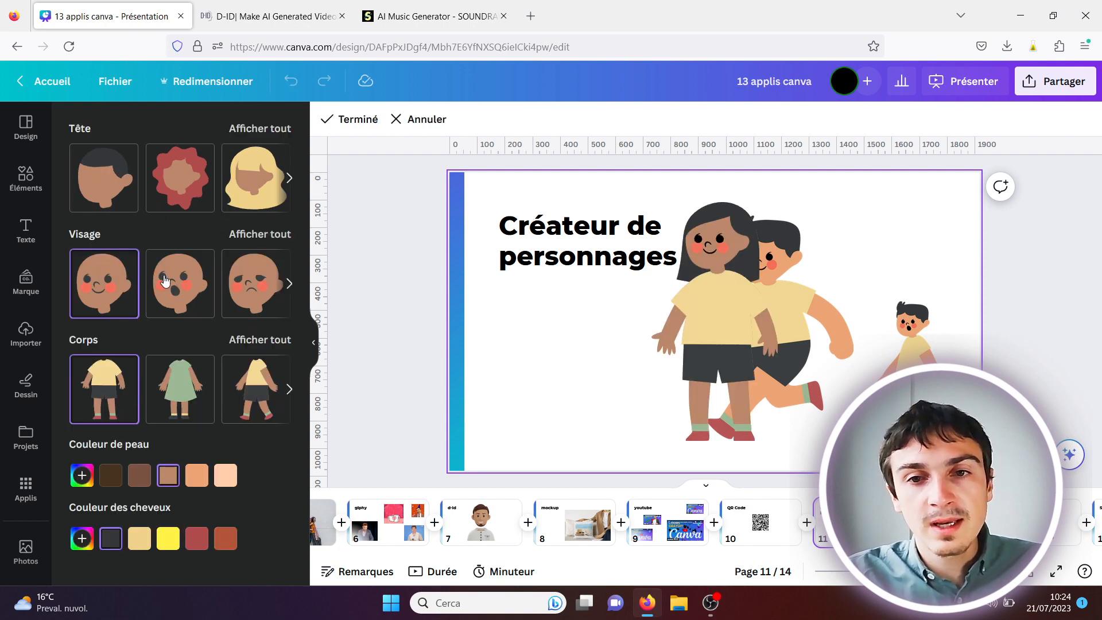
- Try the surprised face on the character, settle on the sad face, and choose the green dress body
click(164, 280)
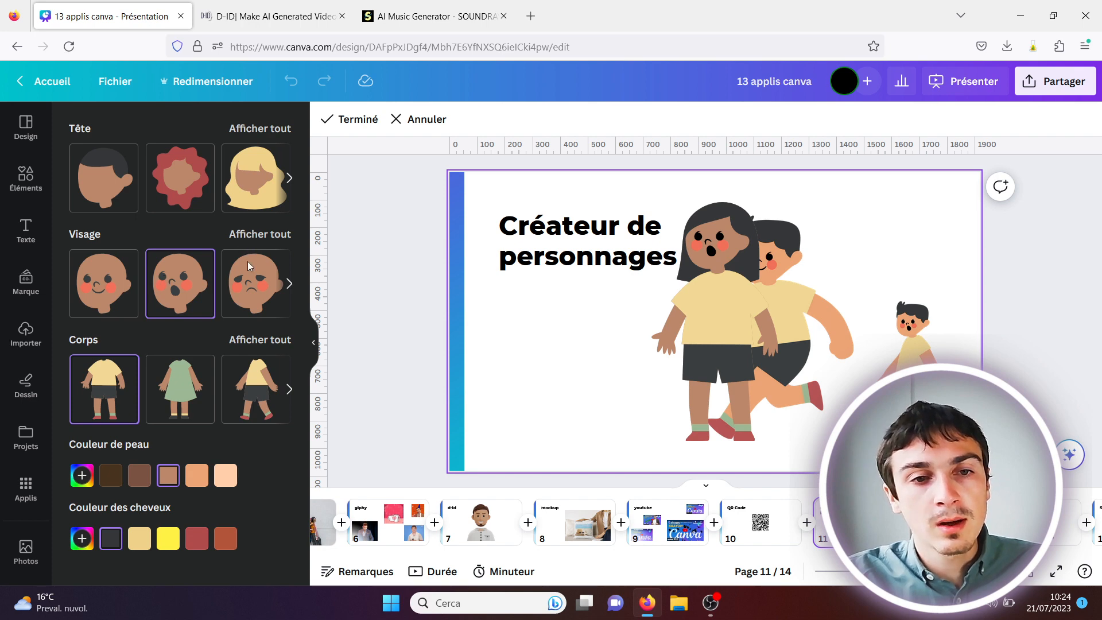
click(247, 280)
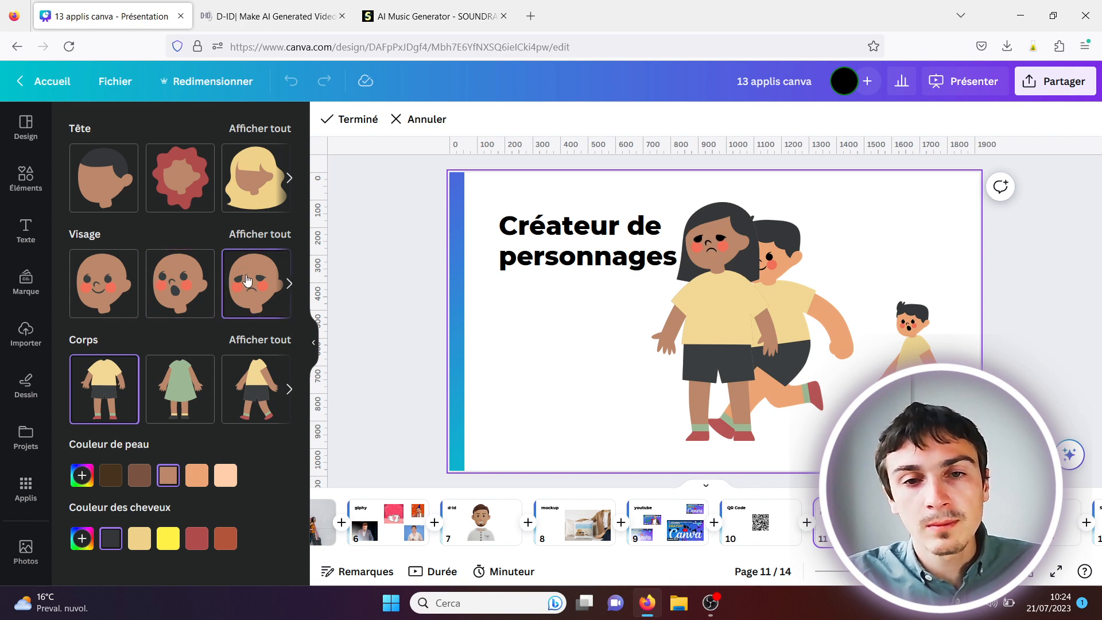
click(186, 389)
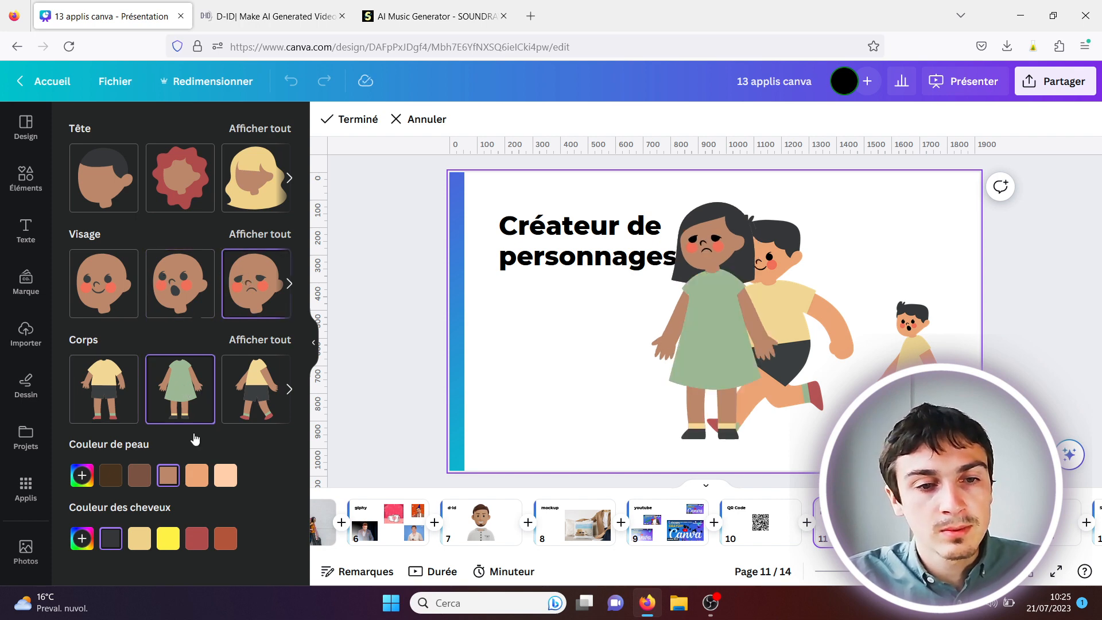
- Give the character the lightest skin colour and bright yellow hair, and add it to the page
click(220, 481)
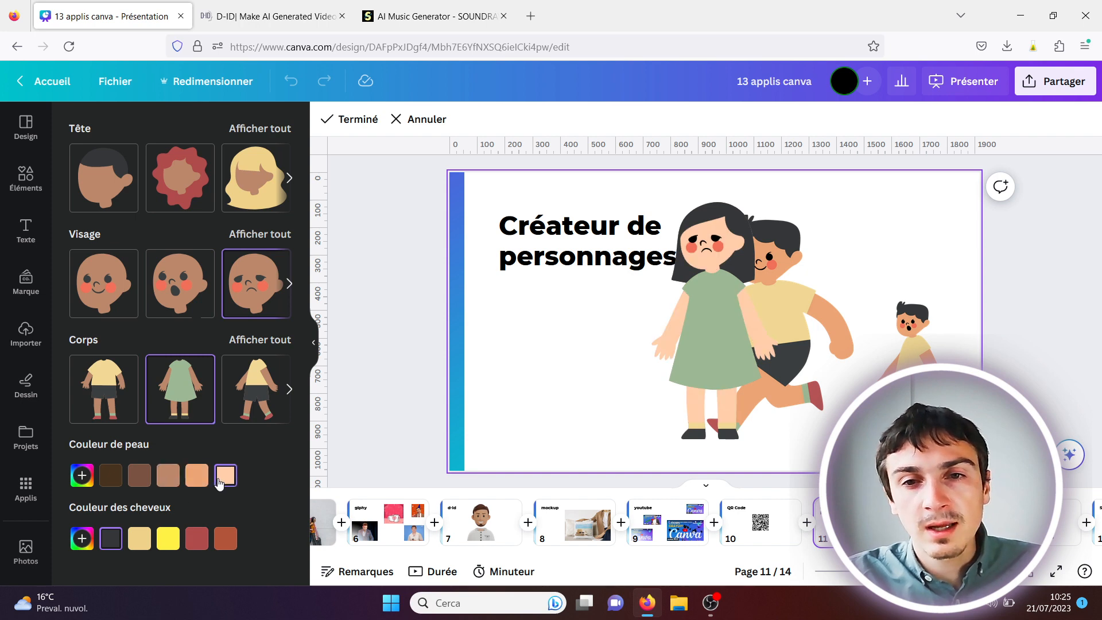
click(168, 539)
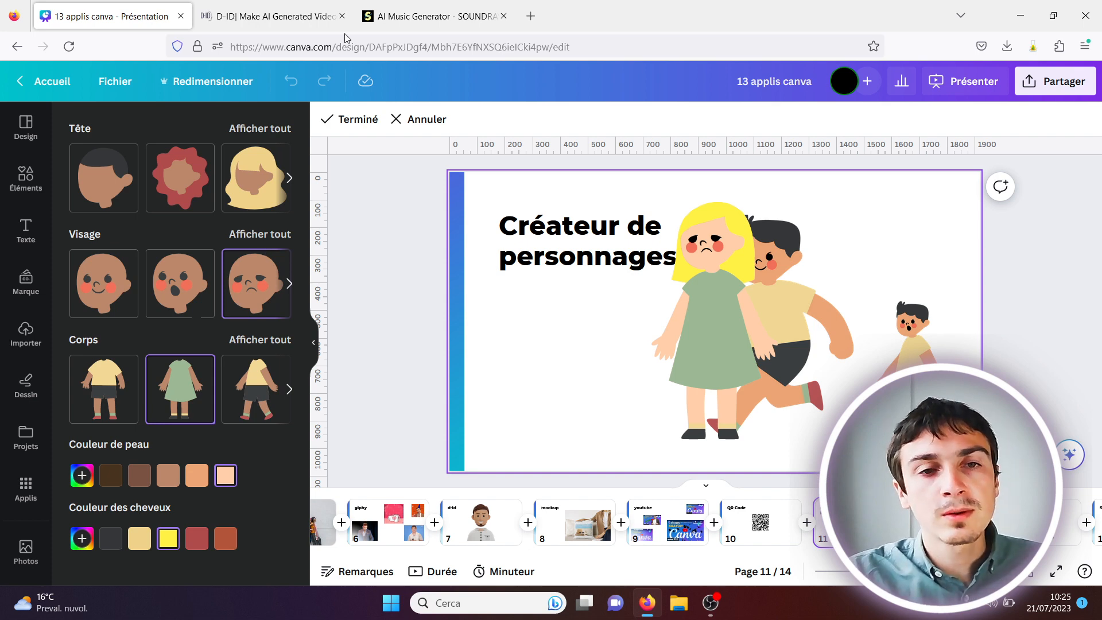
click(355, 118)
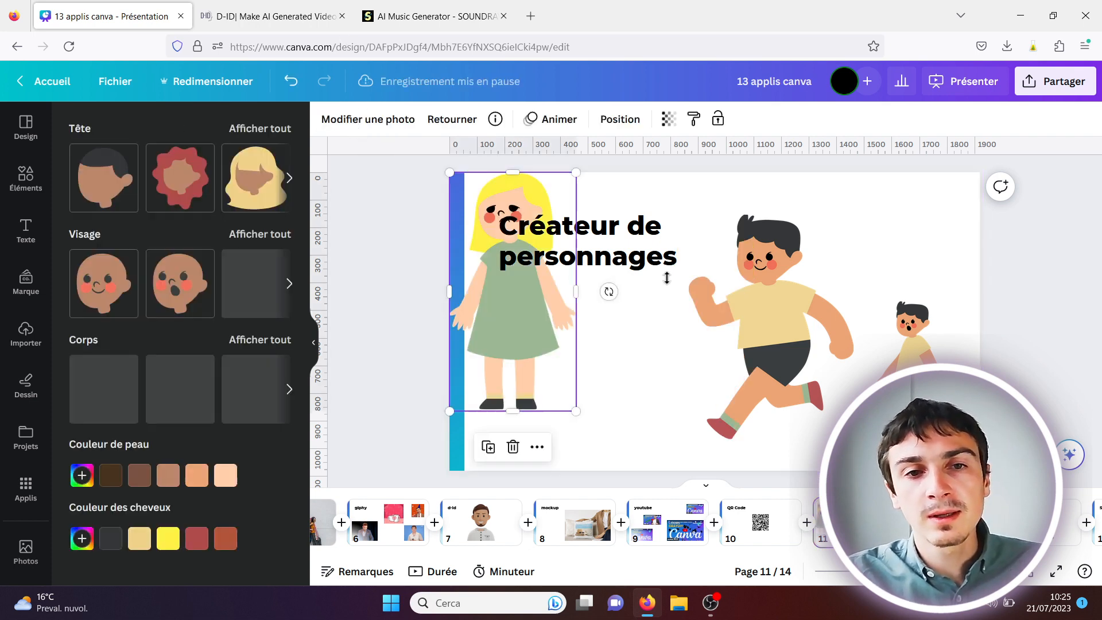
- Shrink the girl in the green dress and place her below the page title, beside the running character
drag(543, 305, 596, 339)
drag(630, 205, 577, 307)
drag(550, 358, 586, 354)
click(631, 373)
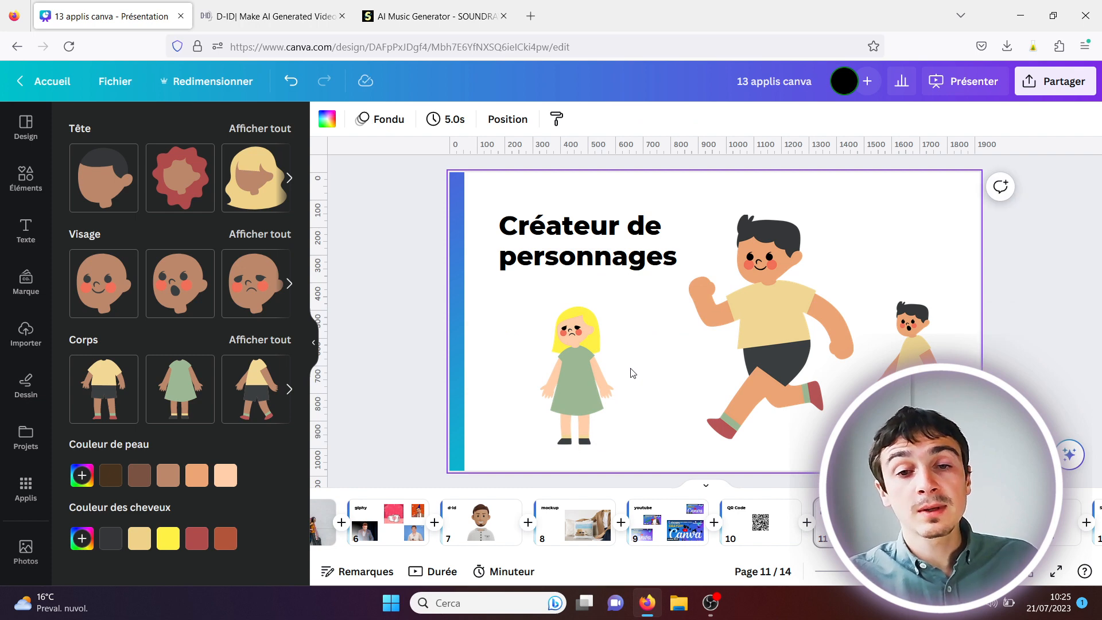
click(584, 367)
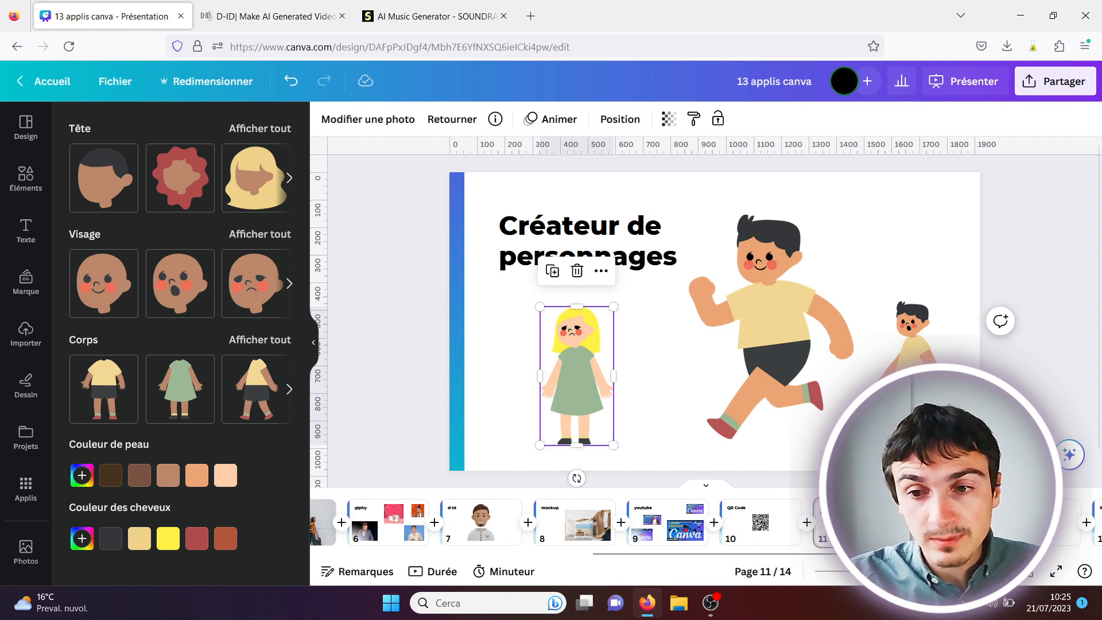
- Go to page 12, titled Typecraft, and open the app catalogue
click(946, 522)
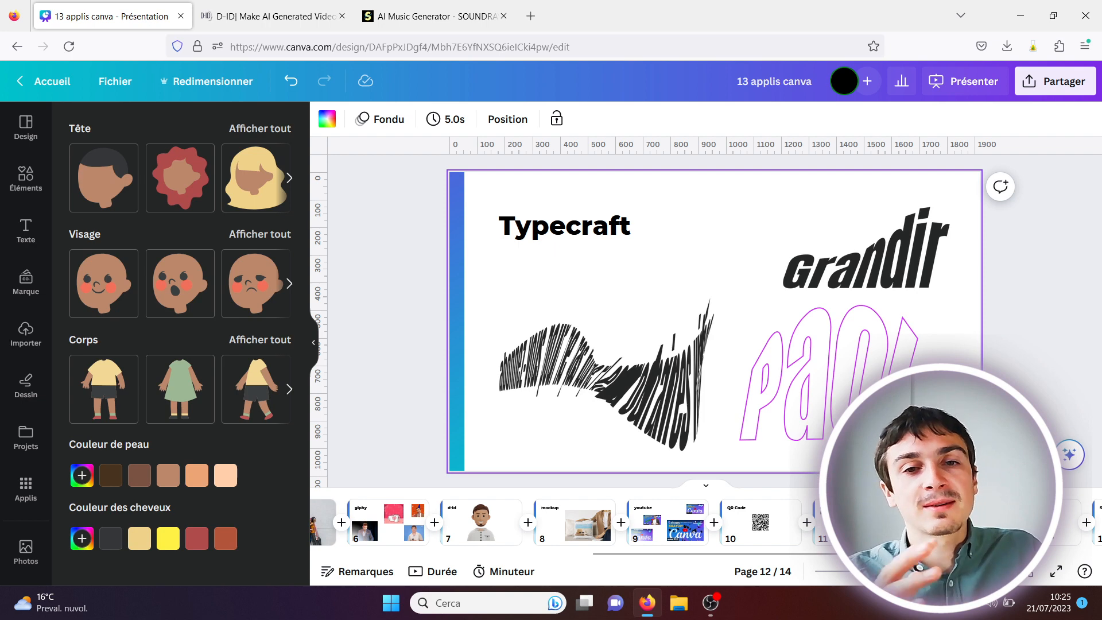
click(12, 497)
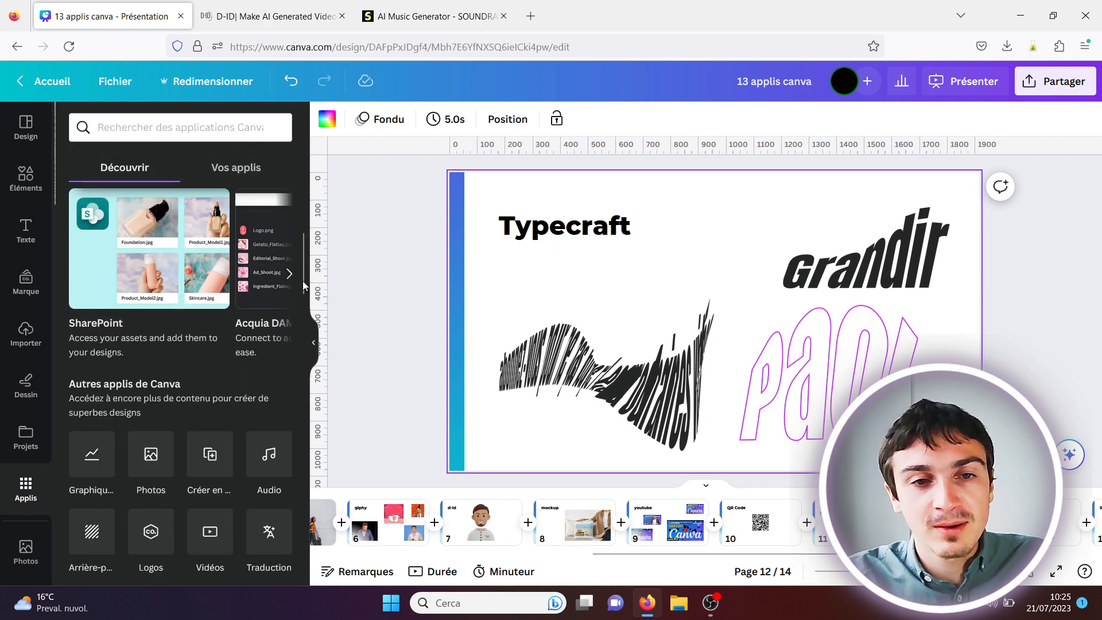
scroll(304, 272, down, 3)
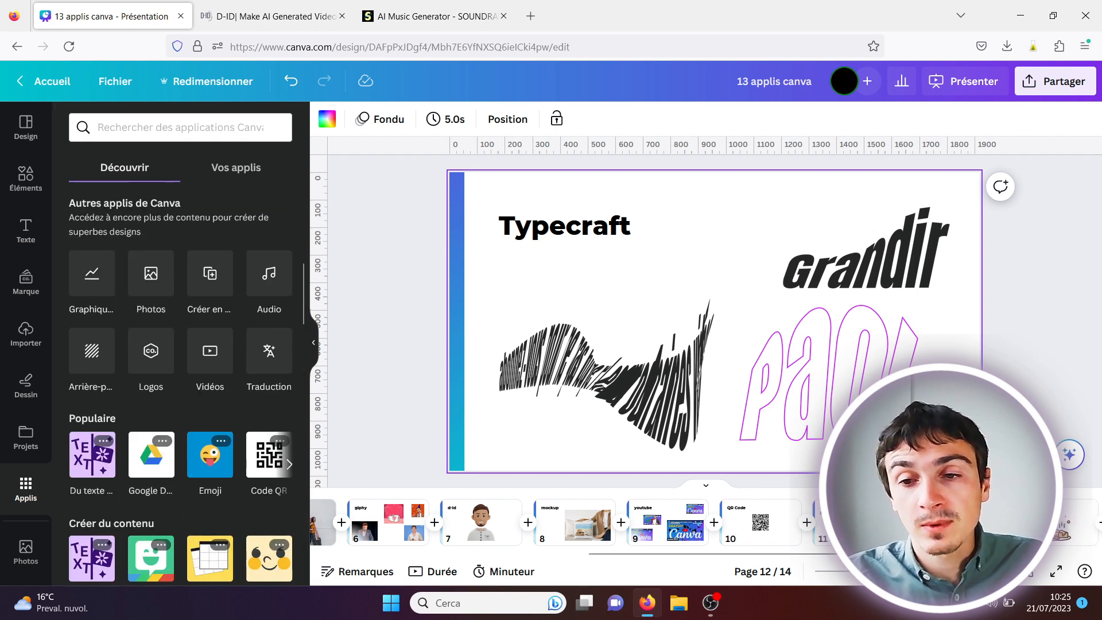
- Add a blank page after the Typecraft page and open the TypeCraft app from the content creation apps
click(999, 523)
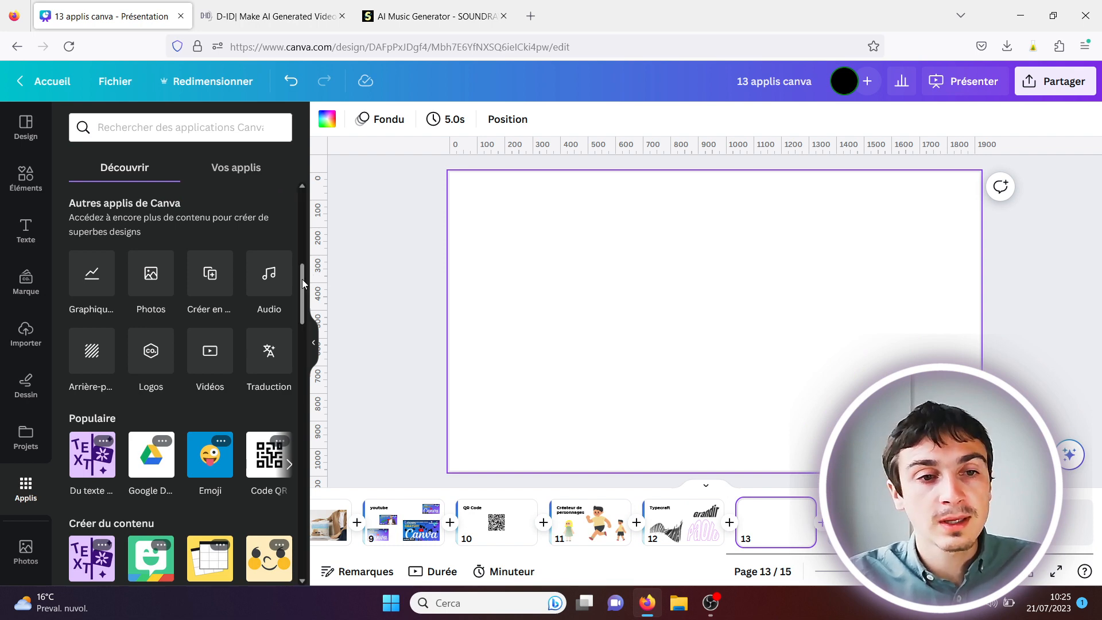
scroll(300, 279, down, 1)
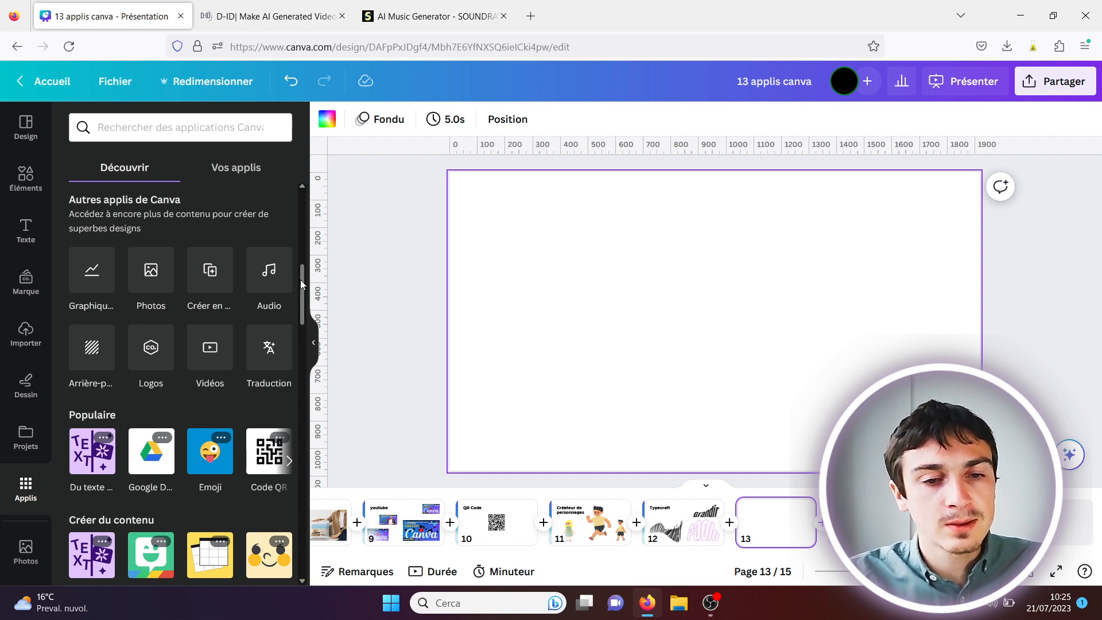
drag(301, 280, 294, 309)
scroll(294, 323, down, 1)
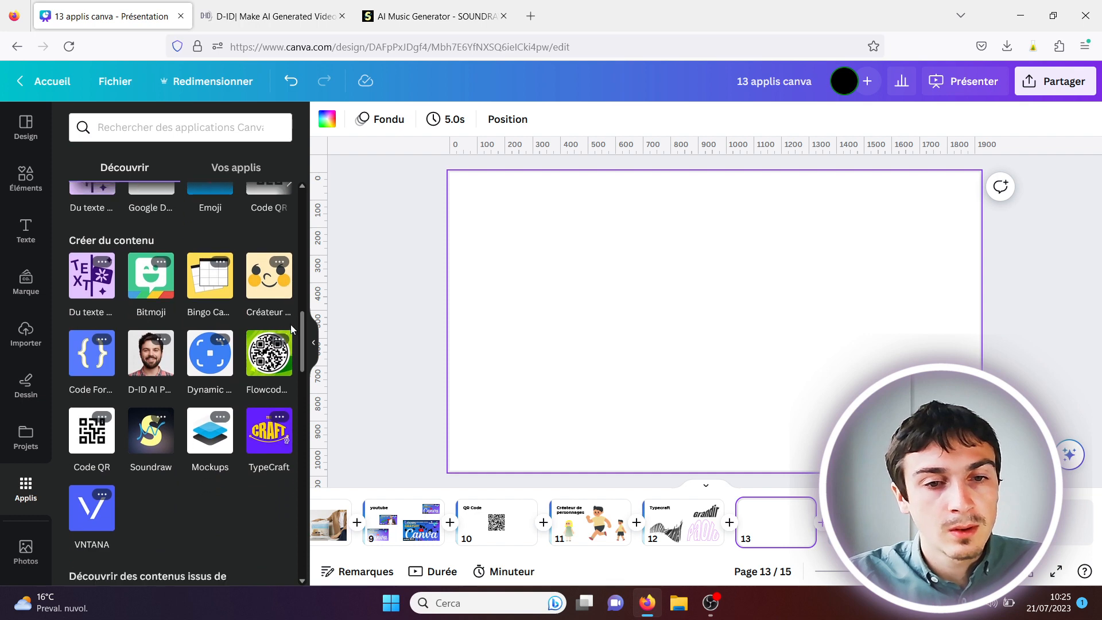
click(262, 443)
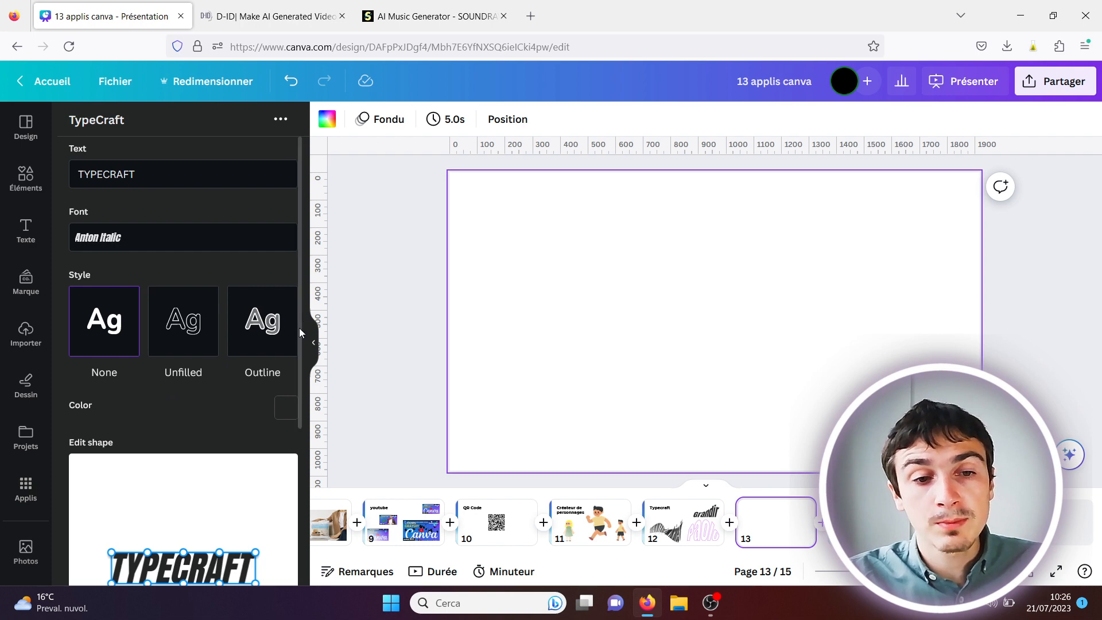
- Replace the TypeCraft sample text with a lowercase first name and choose the Anton Italic font
mouse_move(299, 329)
mouse_down()
mouse_move(290, 468)
mouse_move(293, 312)
mouse_up()
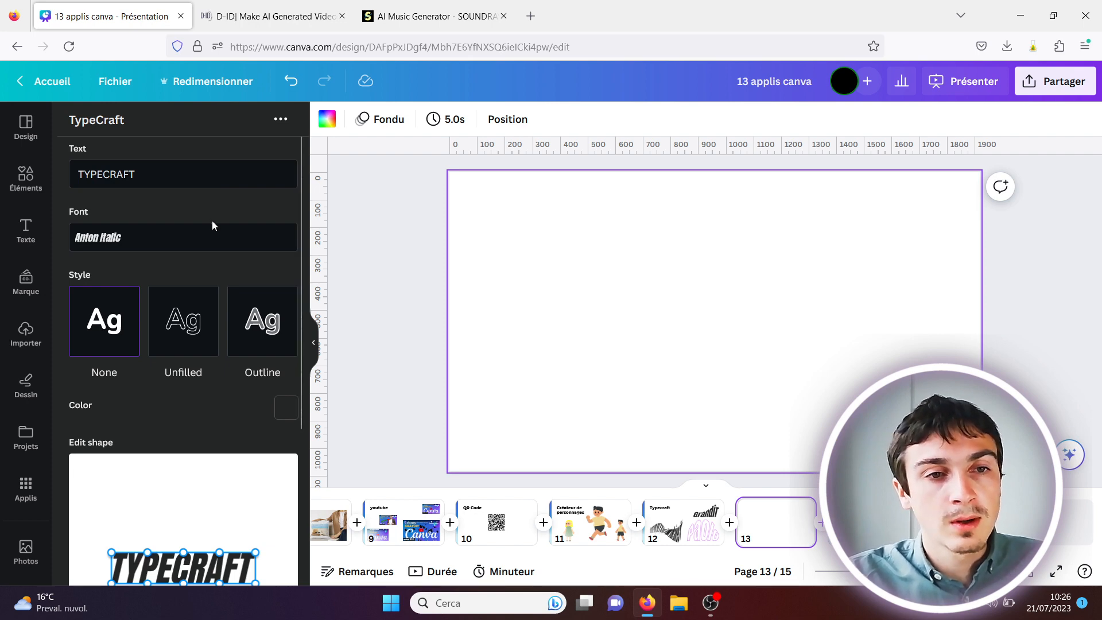
drag(136, 174, 56, 172)
text(paolo)
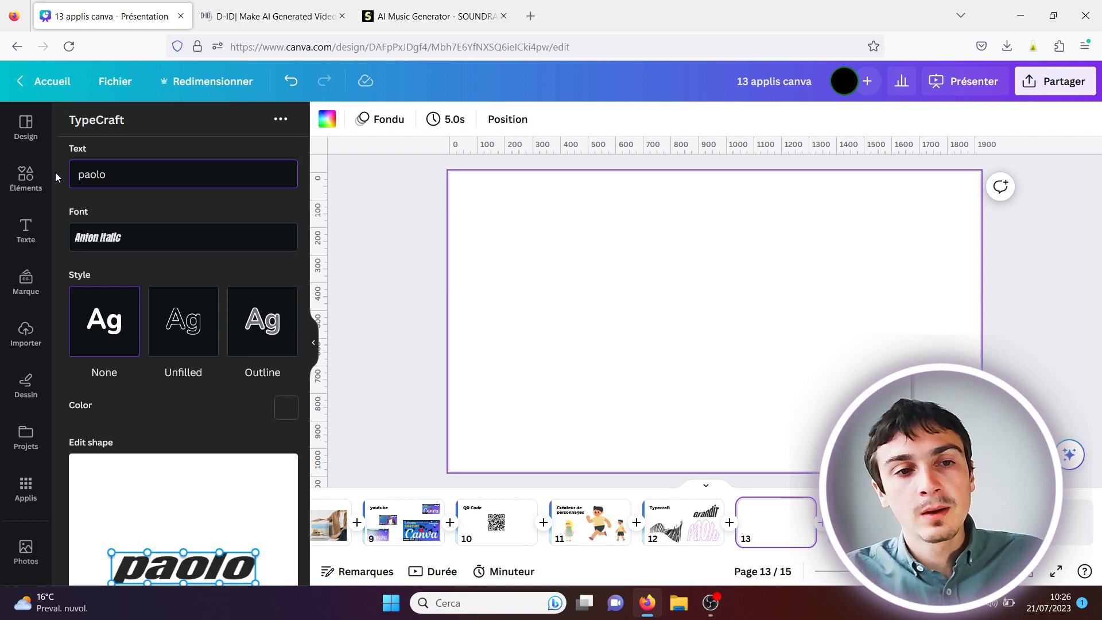
click(130, 235)
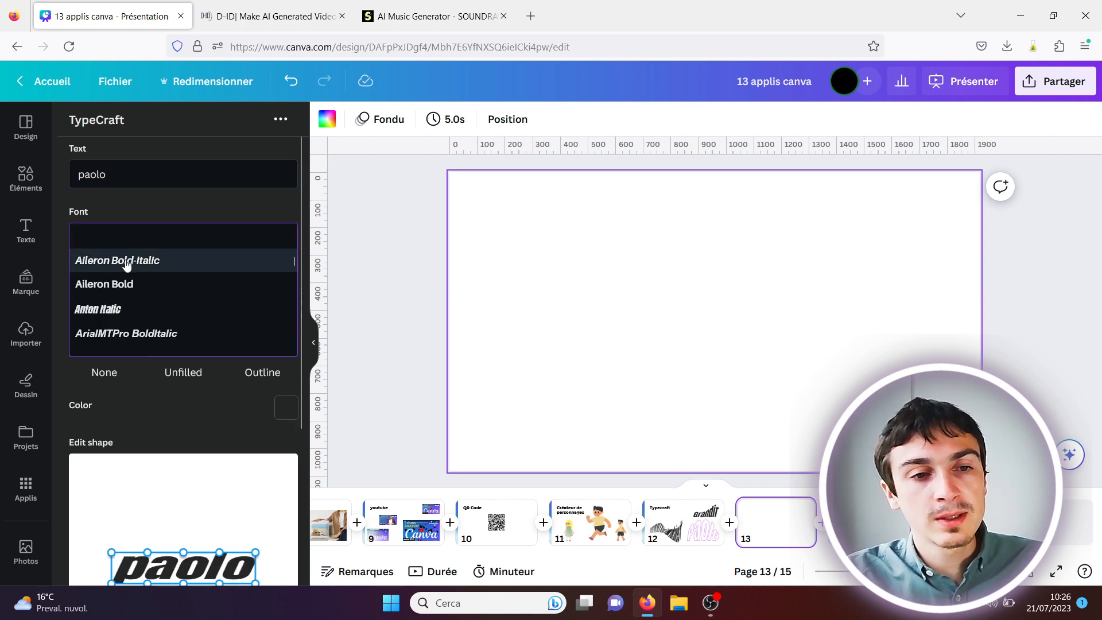
click(109, 308)
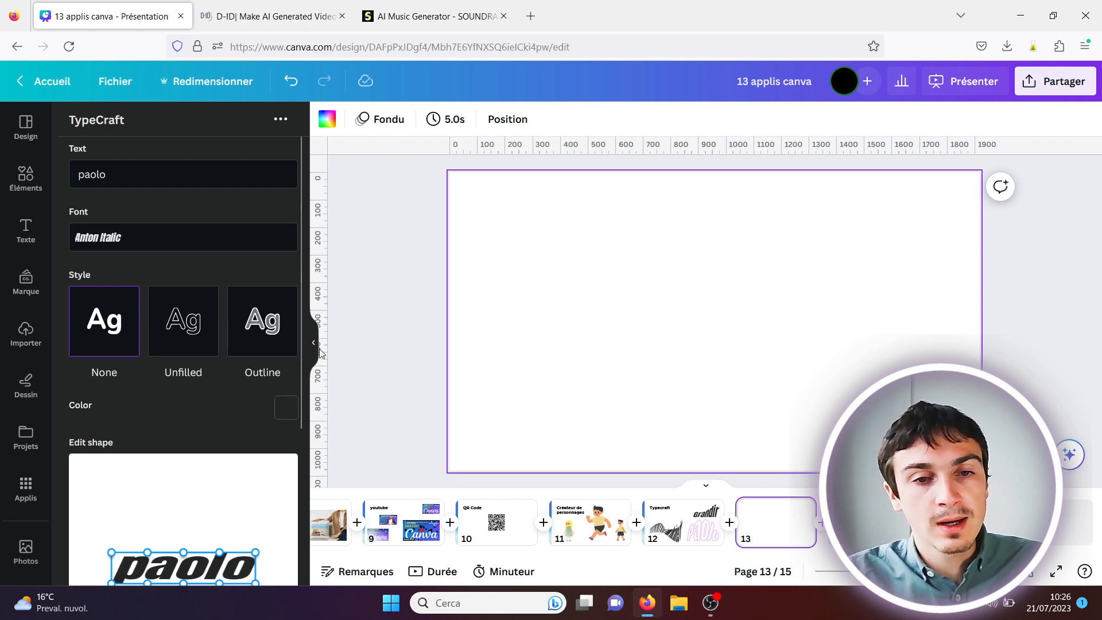
- Warp the lettering with a raised upper outline and a lower edge bulging down near its end, and add it to the blank page
drag(298, 353, 298, 467)
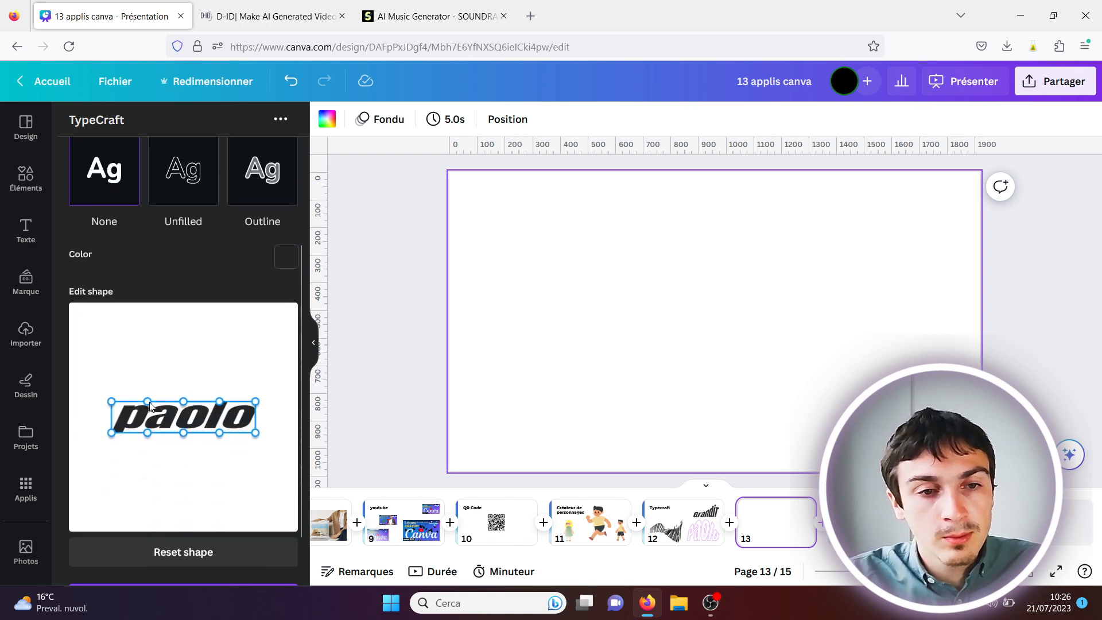
drag(149, 404, 115, 352)
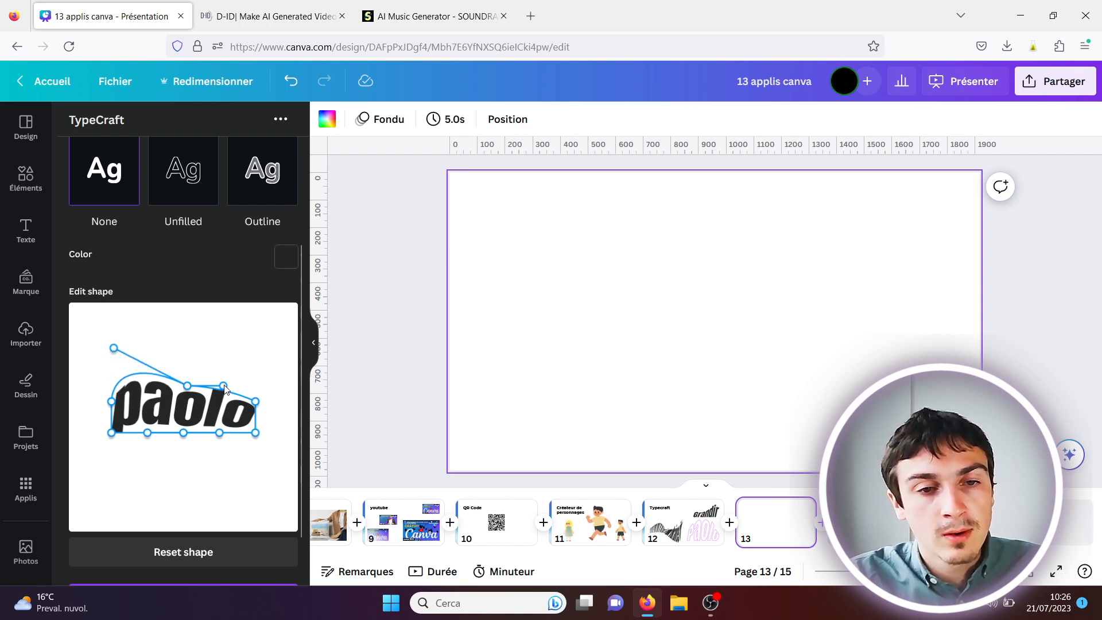
drag(225, 390, 287, 375)
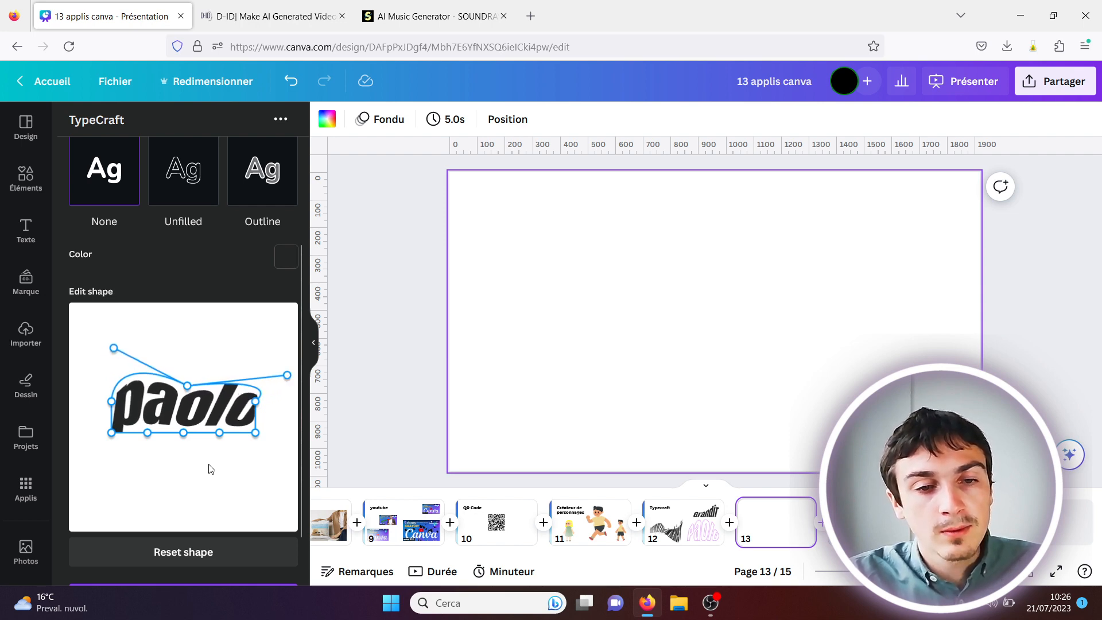
drag(221, 434, 211, 491)
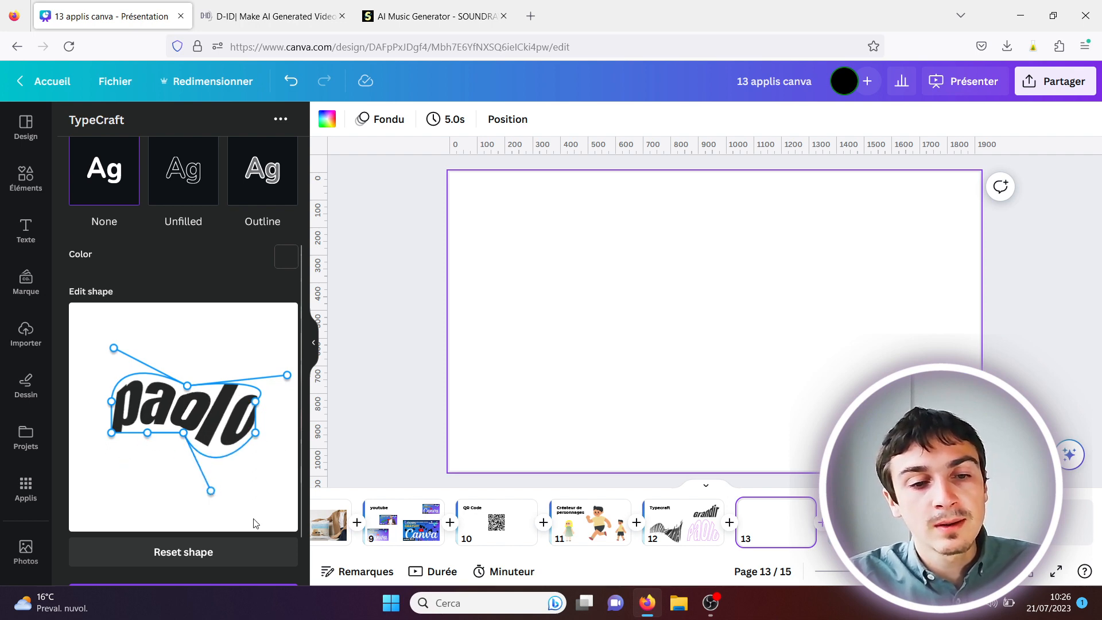
drag(300, 505, 299, 549)
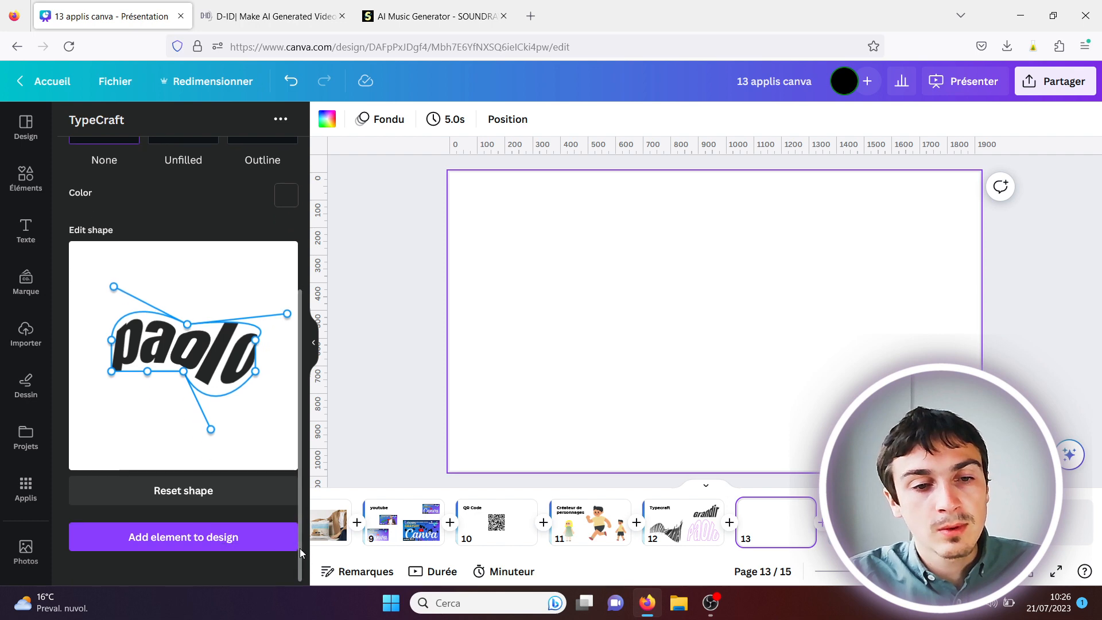
click(230, 536)
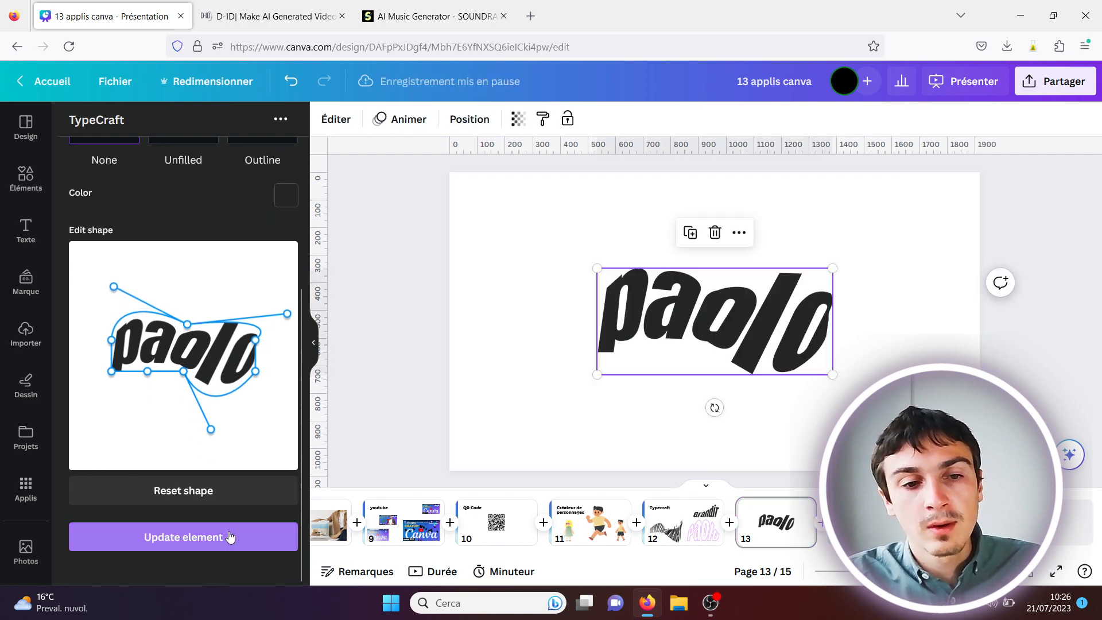
click(908, 354)
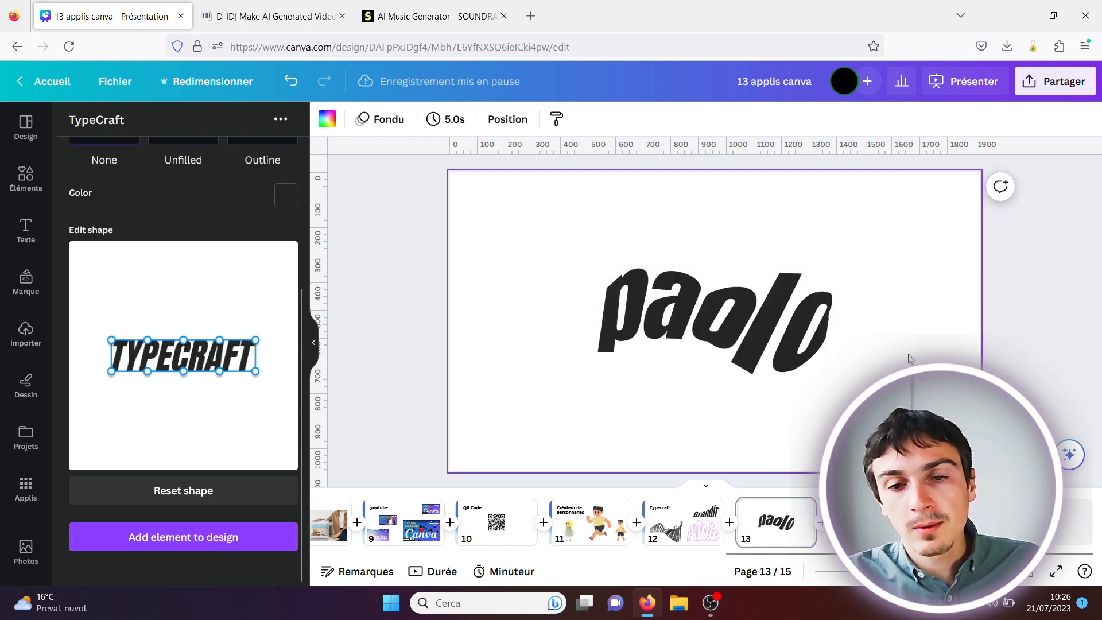
- Examine how the "Grandir" lettering on page 12 is shaped in TypeCraft, and return to page 13
click(681, 522)
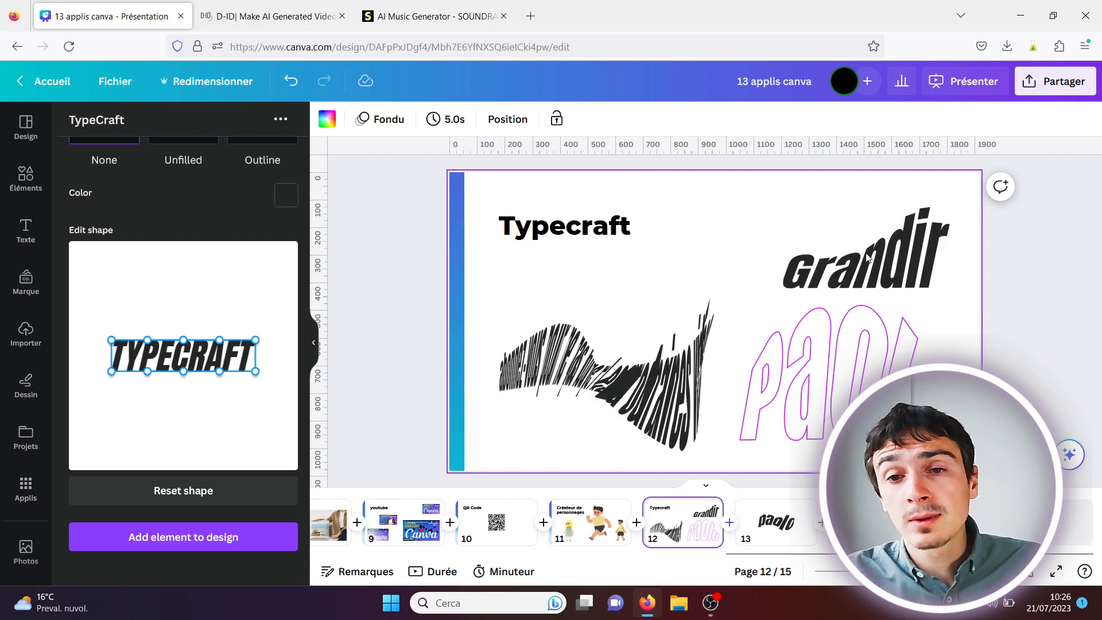
click(830, 275)
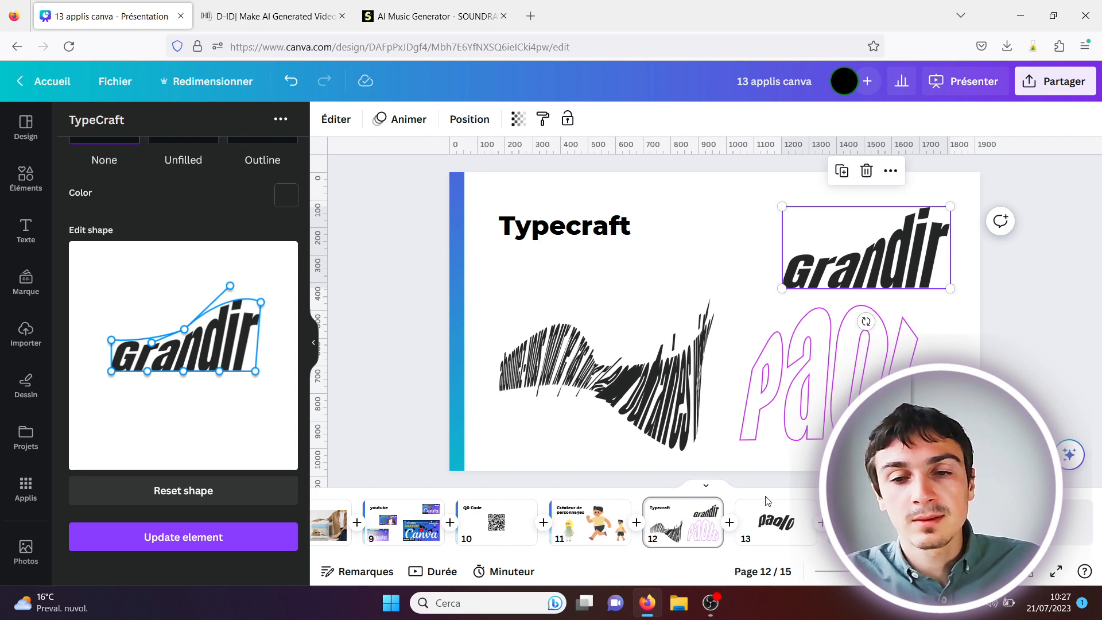
click(771, 527)
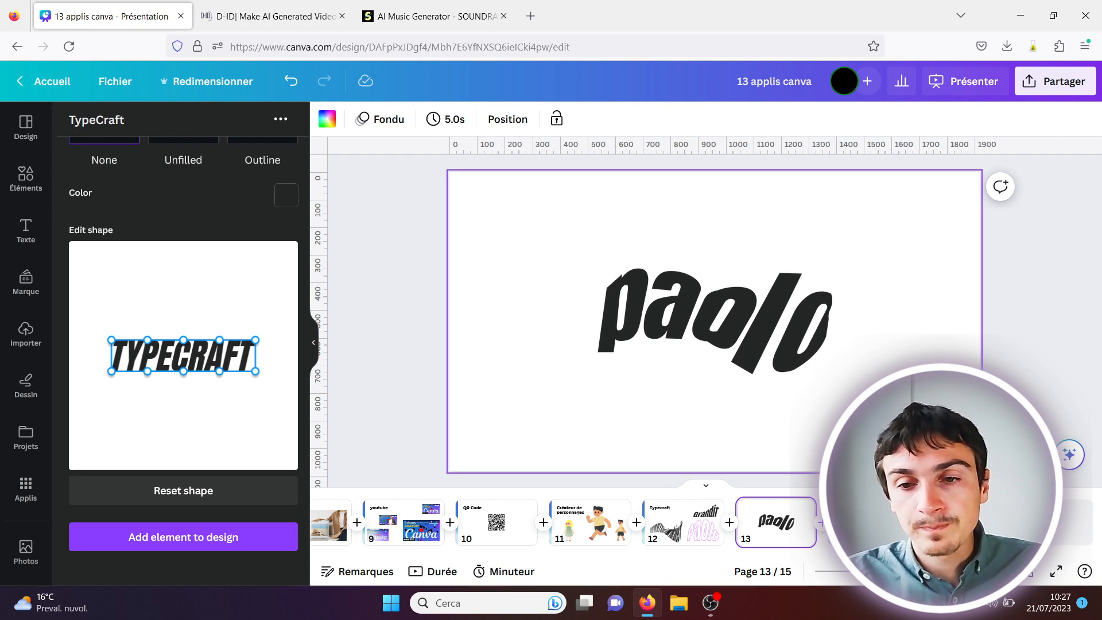
- Go to page 14, titled Icon Duck, and open the Iconduck app to browse its icons
click(869, 523)
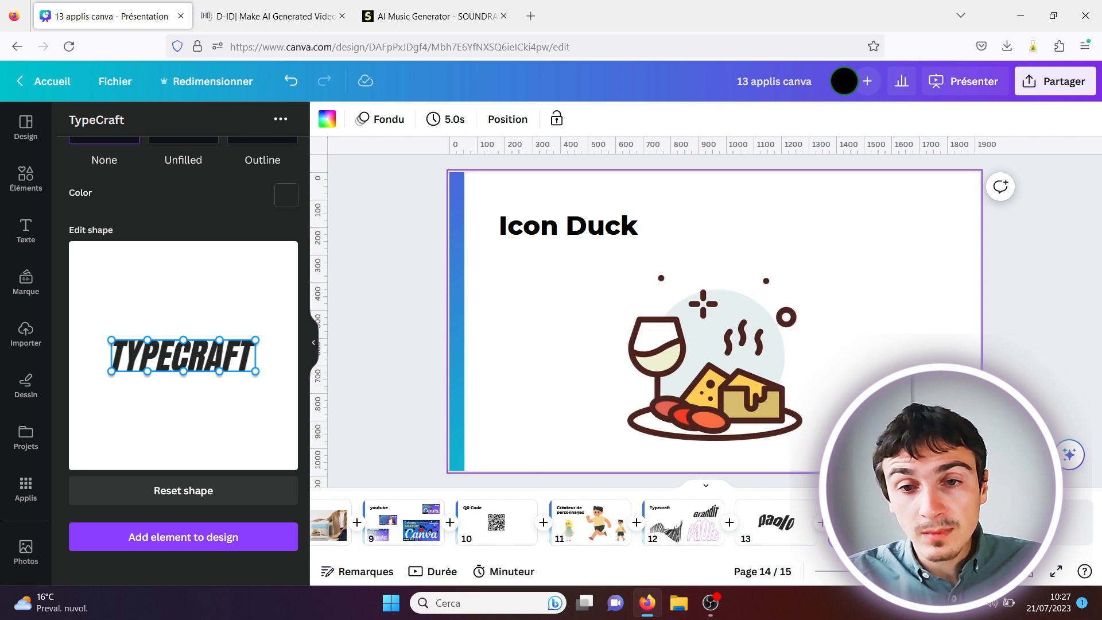
click(23, 485)
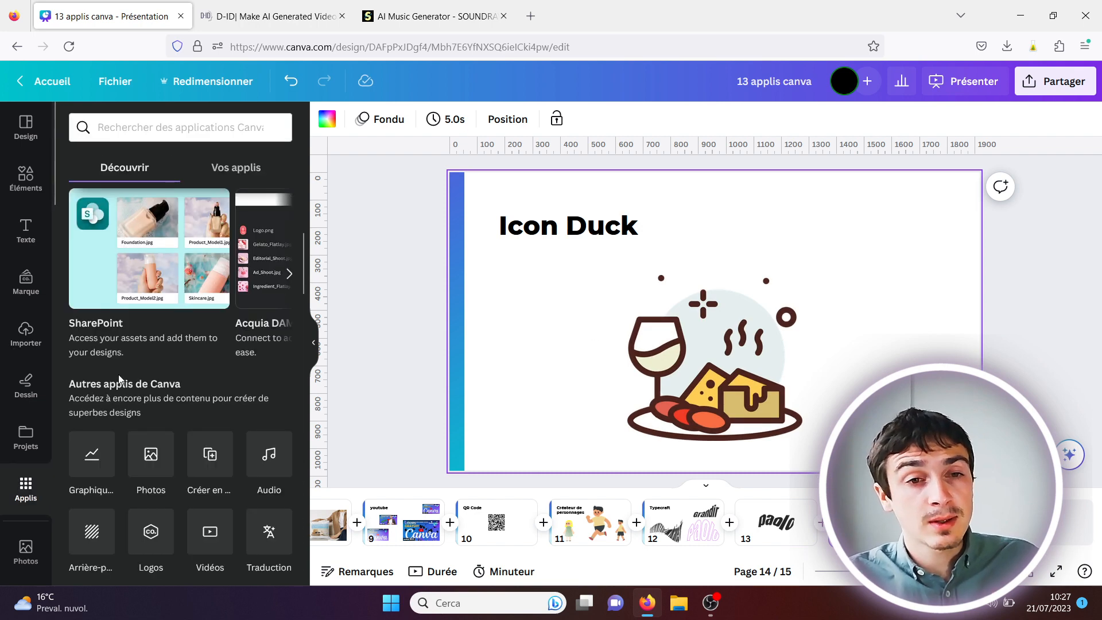
drag(301, 280, 301, 412)
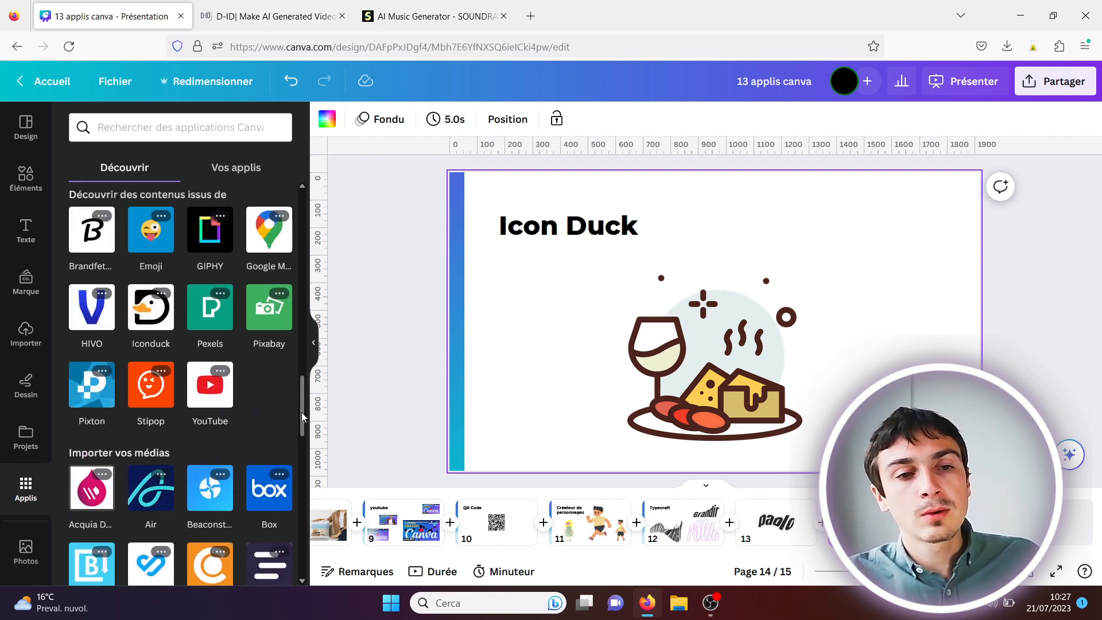
click(151, 319)
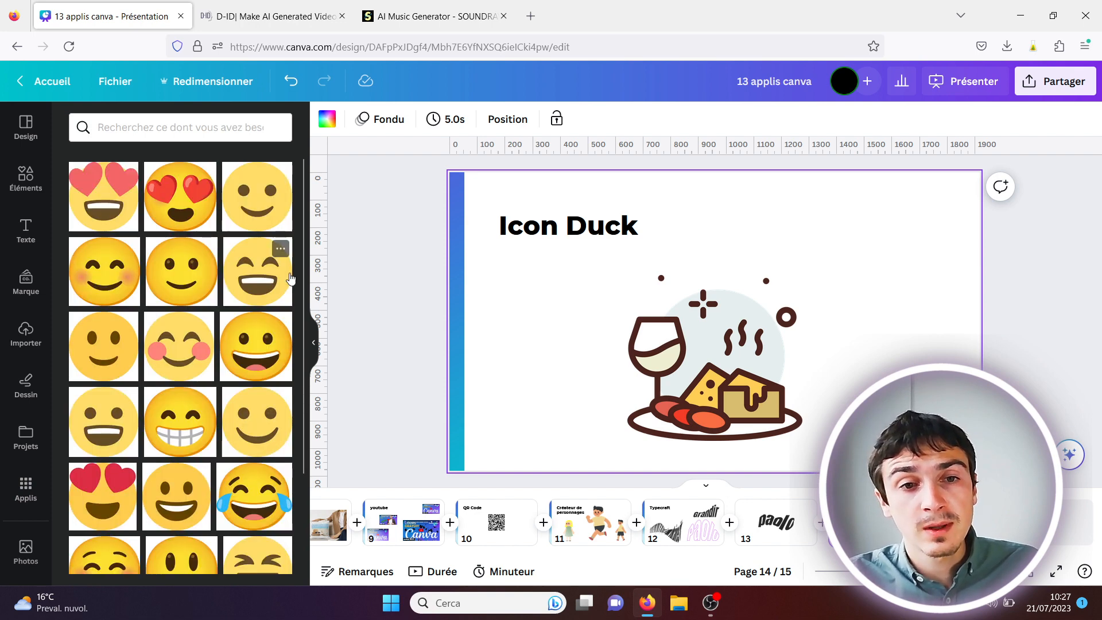
drag(301, 274, 294, 376)
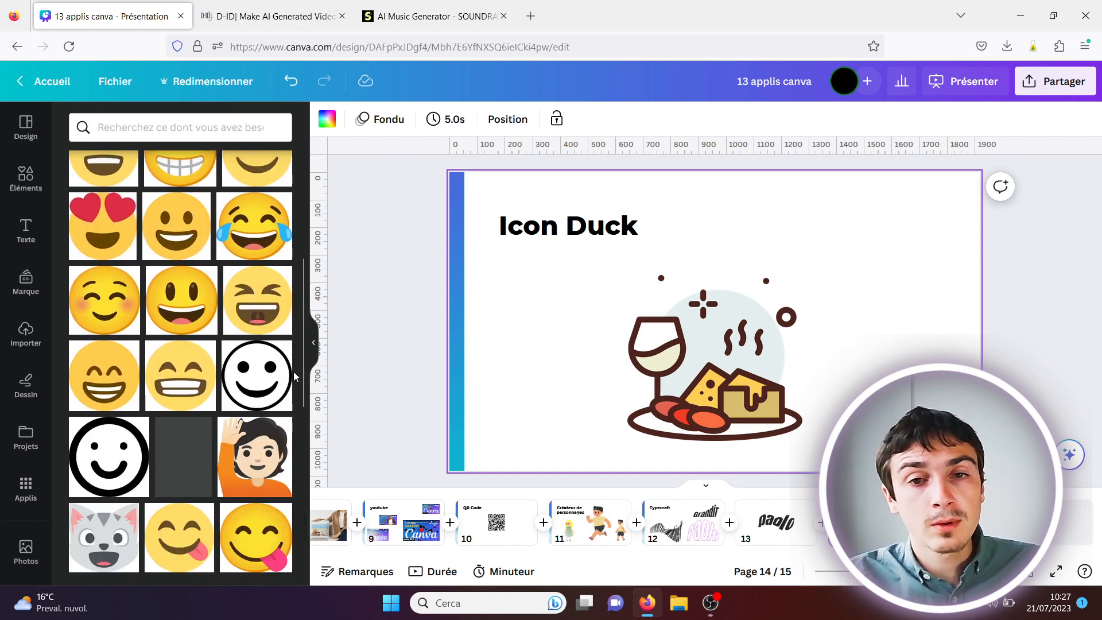
click(303, 491)
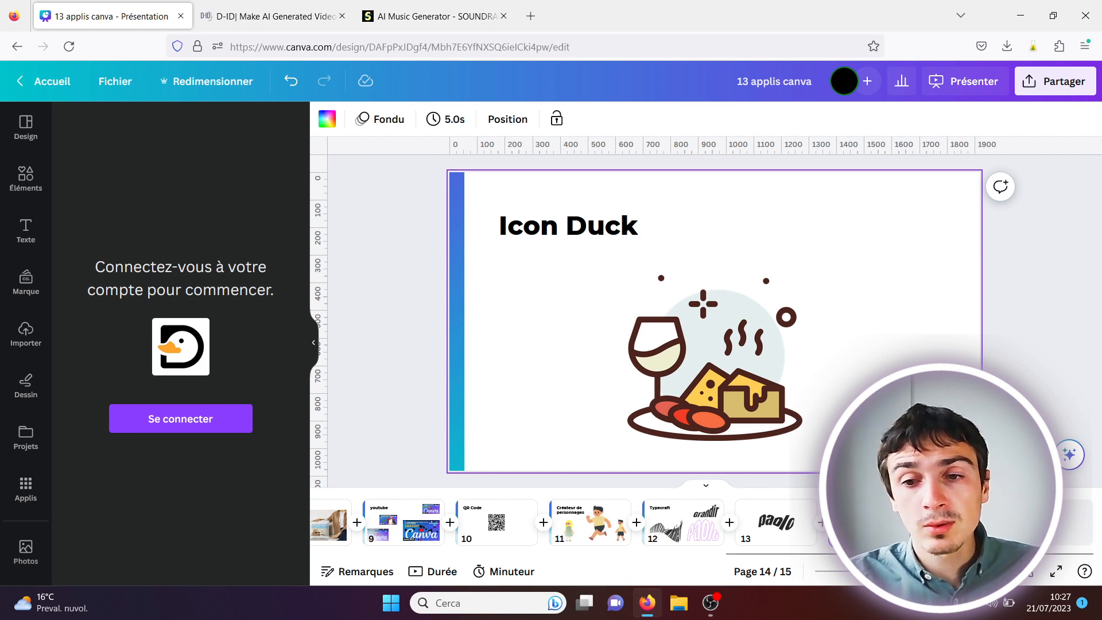
- Go to page 15, titled Soundraw, and open the app catalogue
click(962, 522)
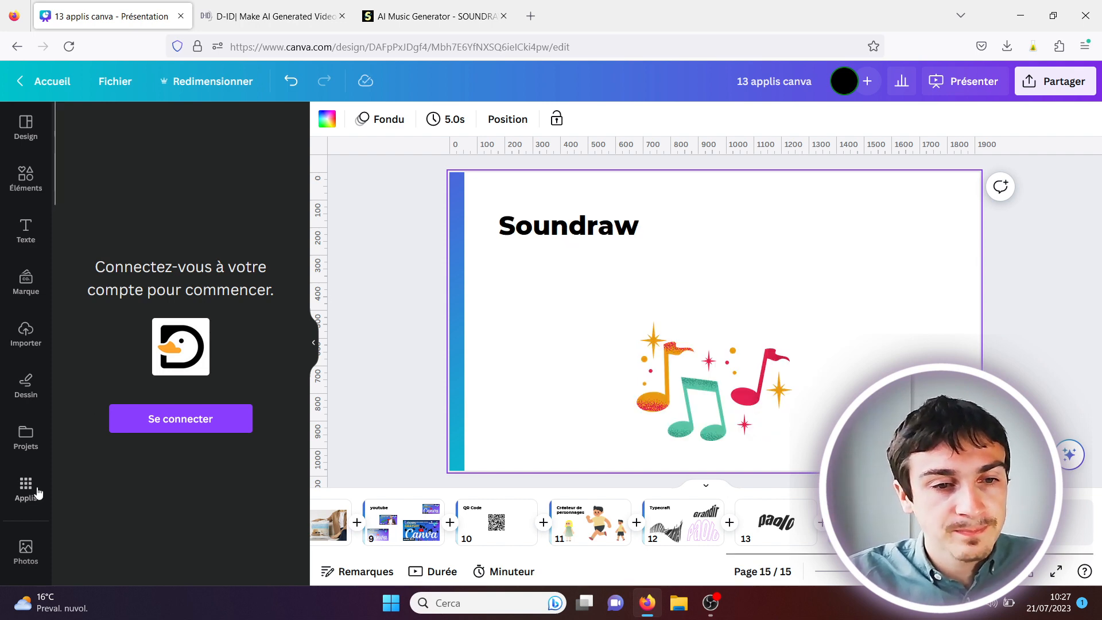
click(24, 499)
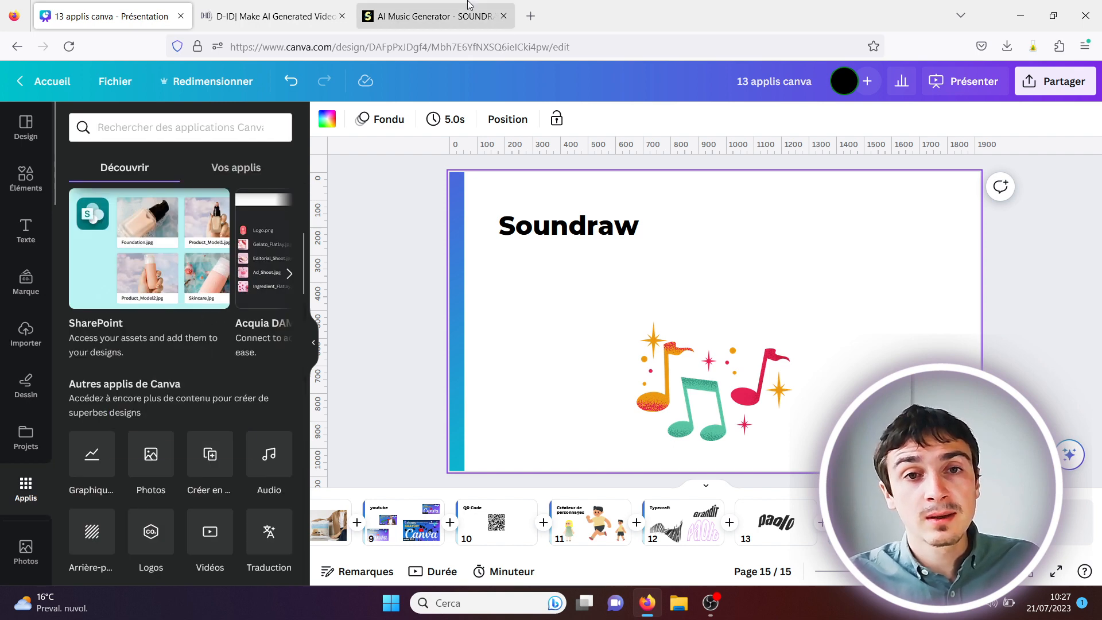
- View the Soundraw website's home page, and close the Soundraw and D-ID browser tabs to return to the presentation
click(430, 16)
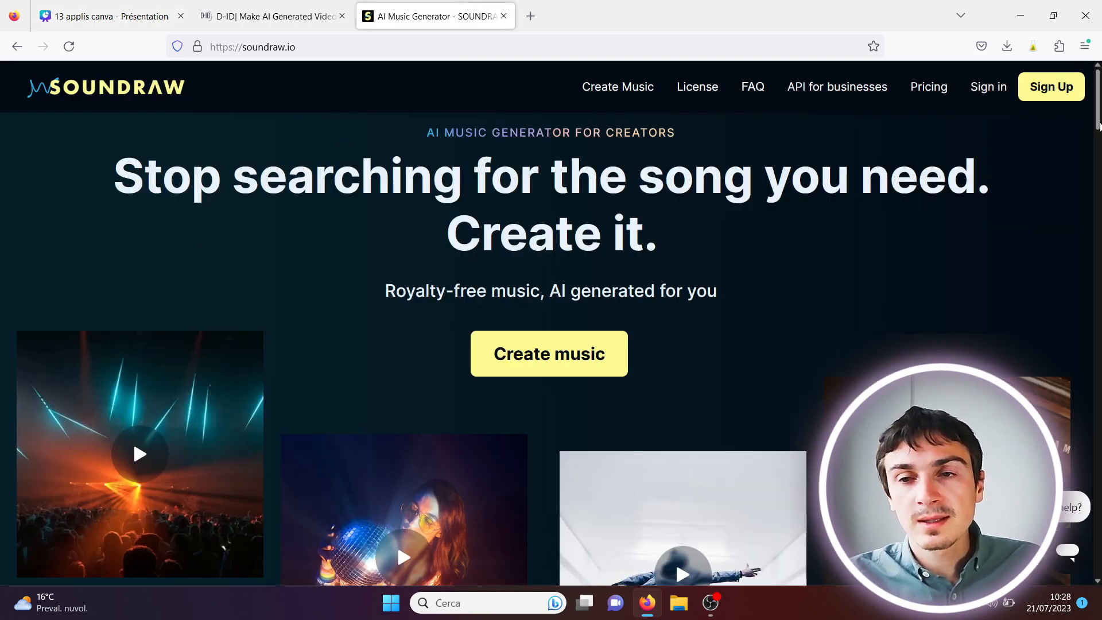
mouse_move(1099, 126)
mouse_down()
mouse_move(1099, 368)
mouse_move(1099, 129)
mouse_up()
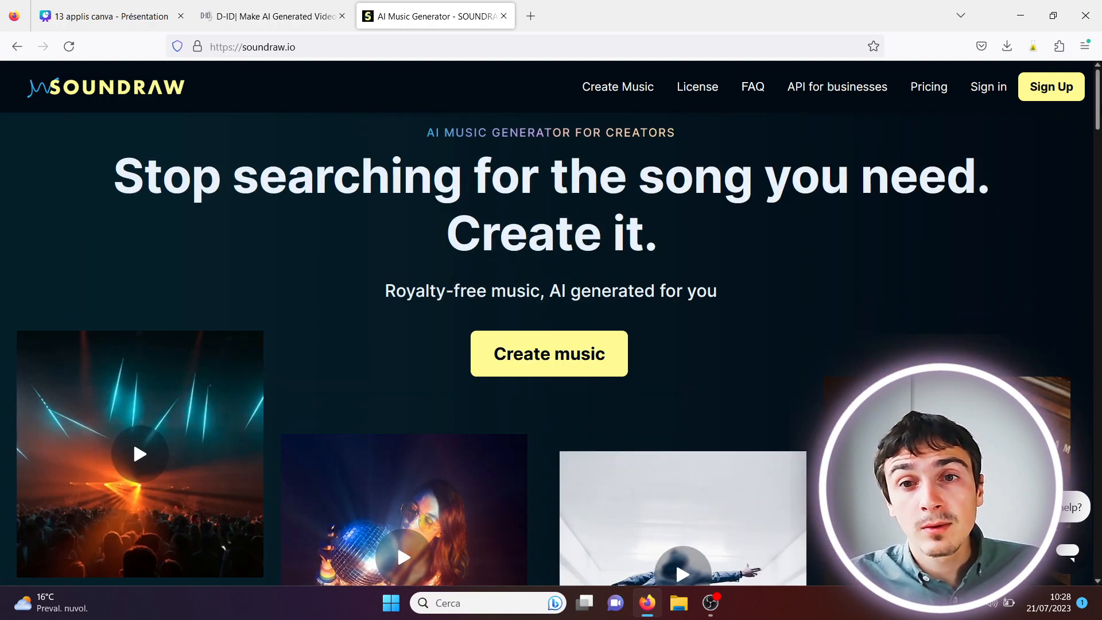
click(504, 15)
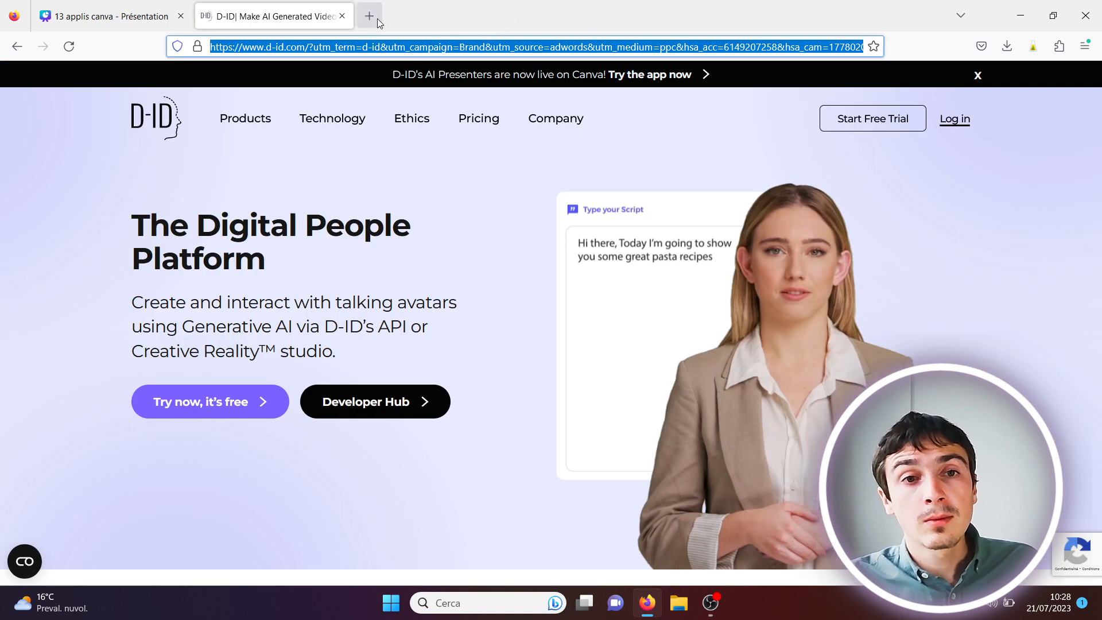
click(343, 16)
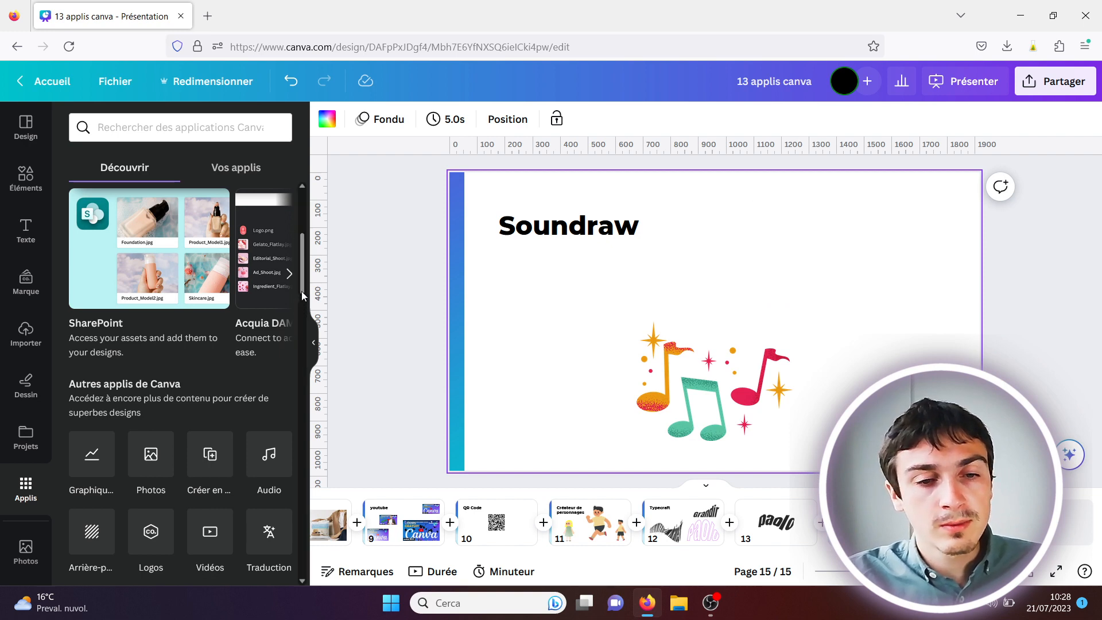
- In the Soundraw app, preview the 3:07 Pop track and add it to page 15
scroll(299, 304, down, 10)
scroll(288, 373, down, 3)
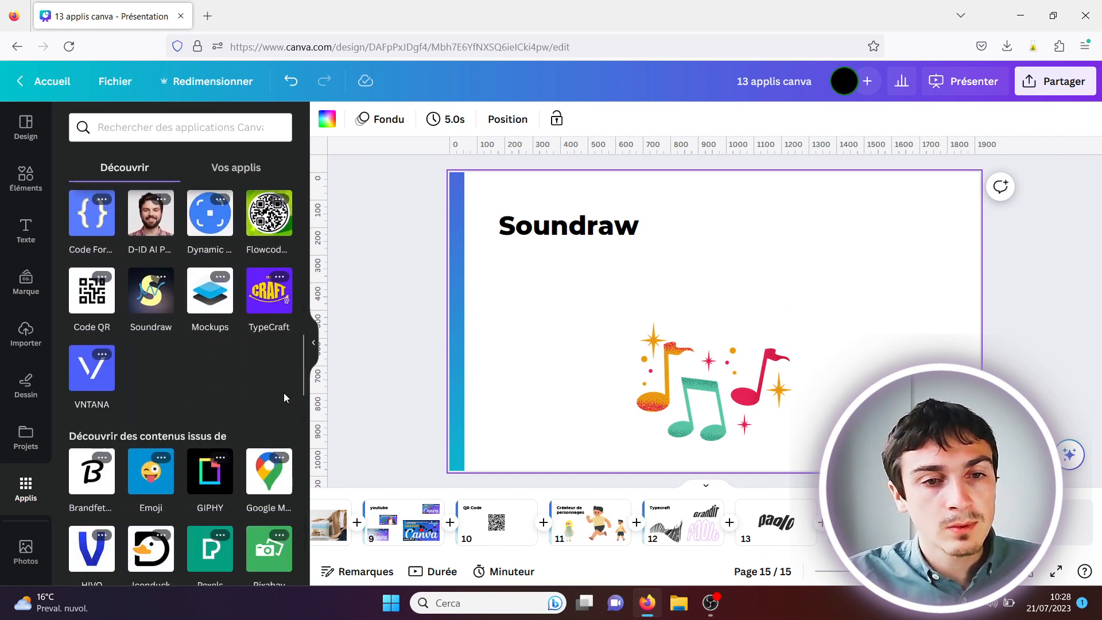
click(152, 304)
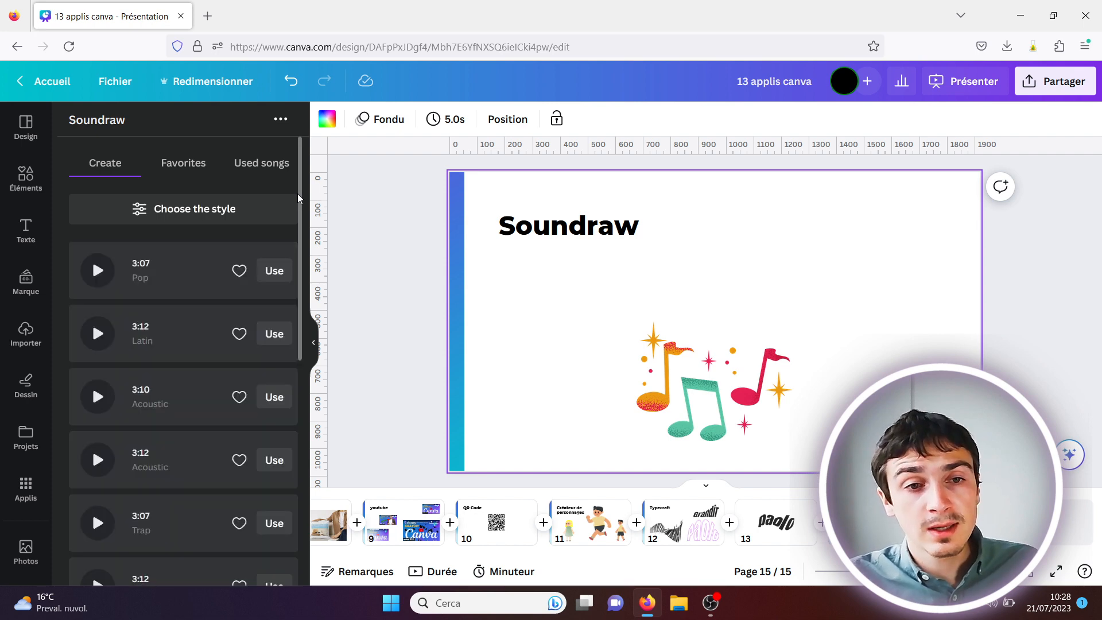
mouse_move(297, 194)
mouse_down()
mouse_move(287, 424)
mouse_move(295, 191)
mouse_up()
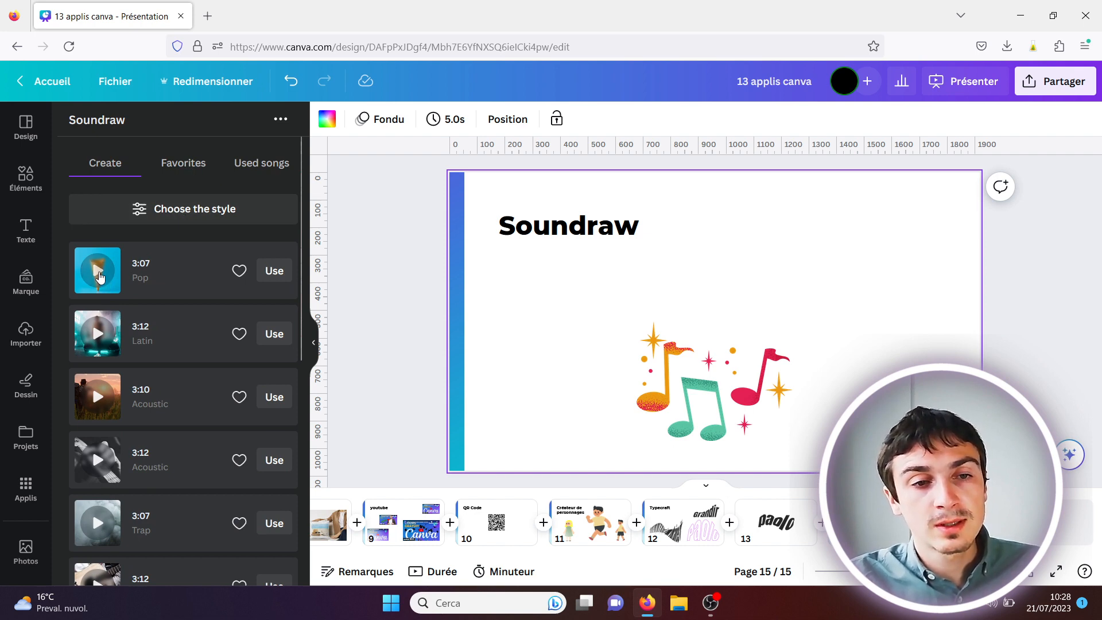
click(97, 270)
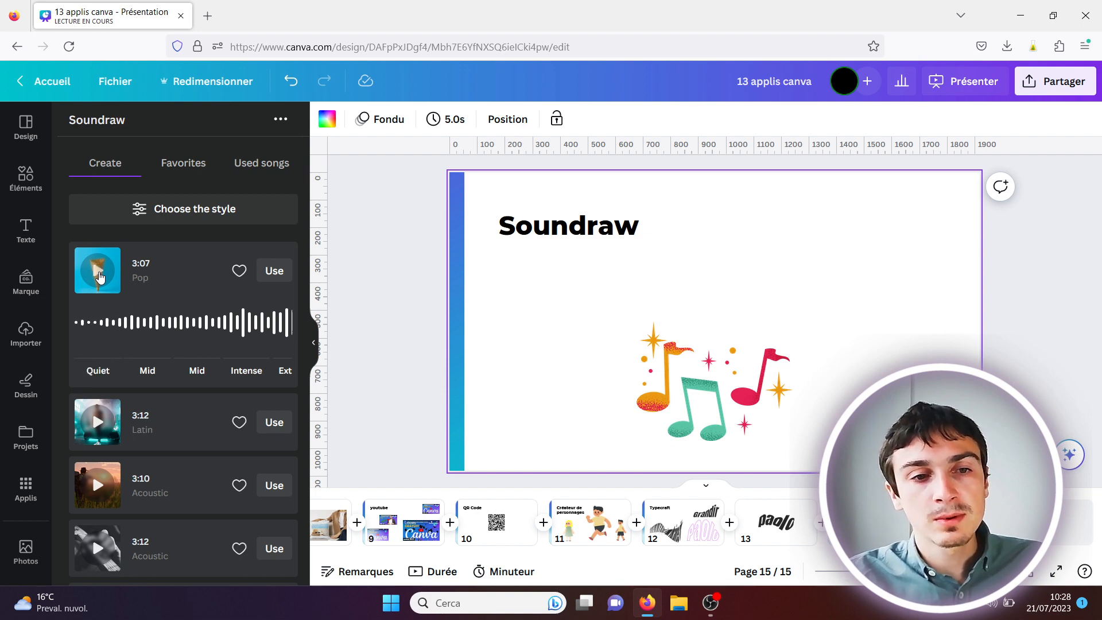
click(278, 271)
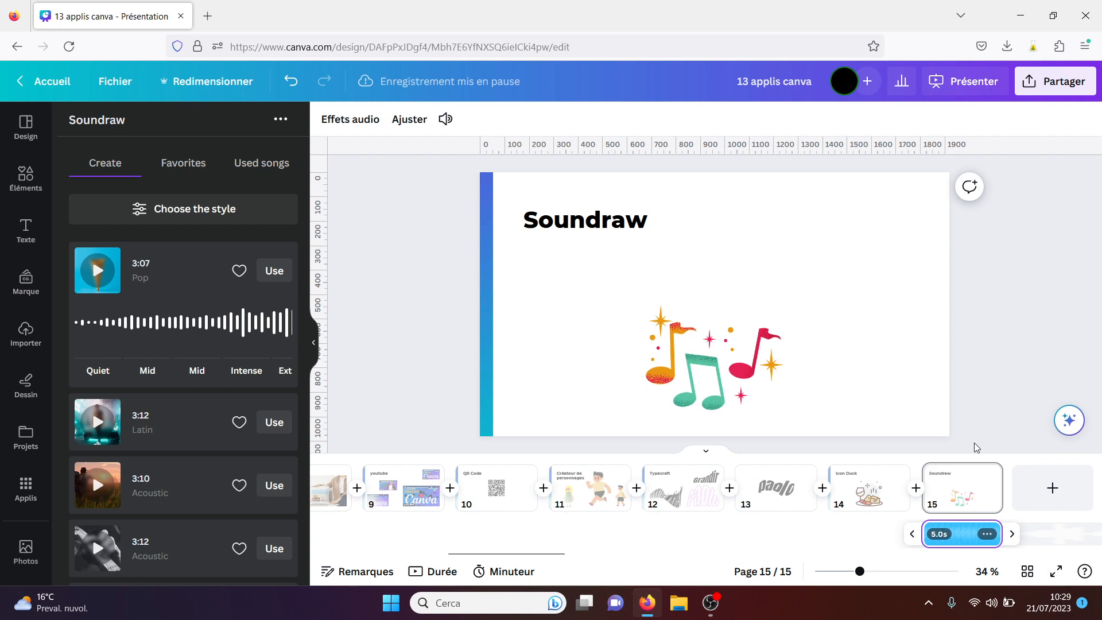
- Select the audio track on page 15, switch to the duration timeline, and play the Soundraw page with its music
click(981, 423)
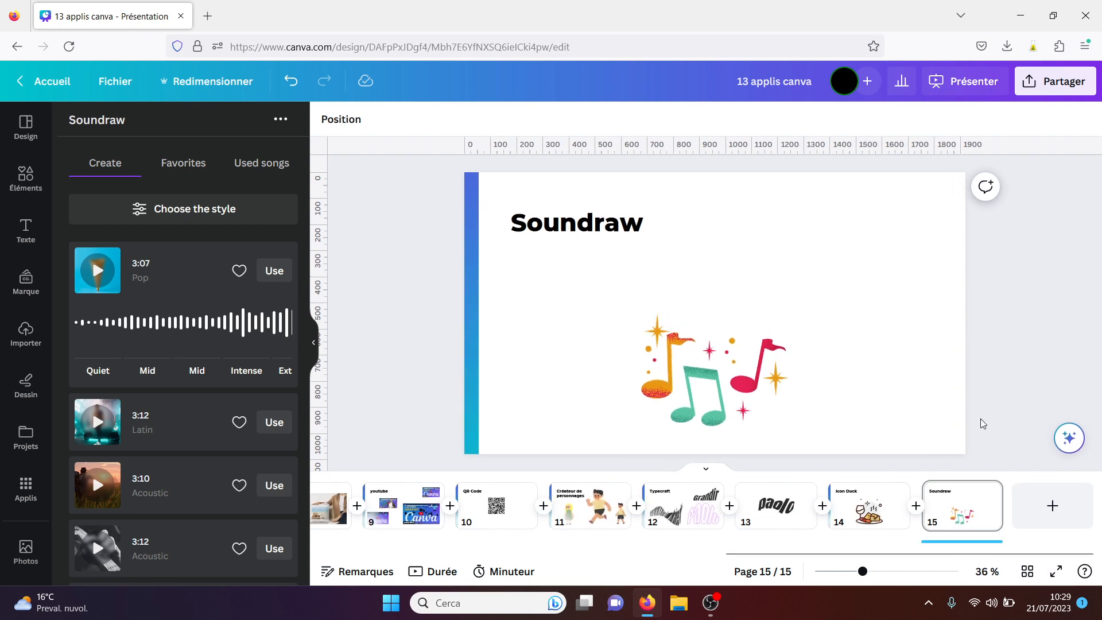
click(963, 546)
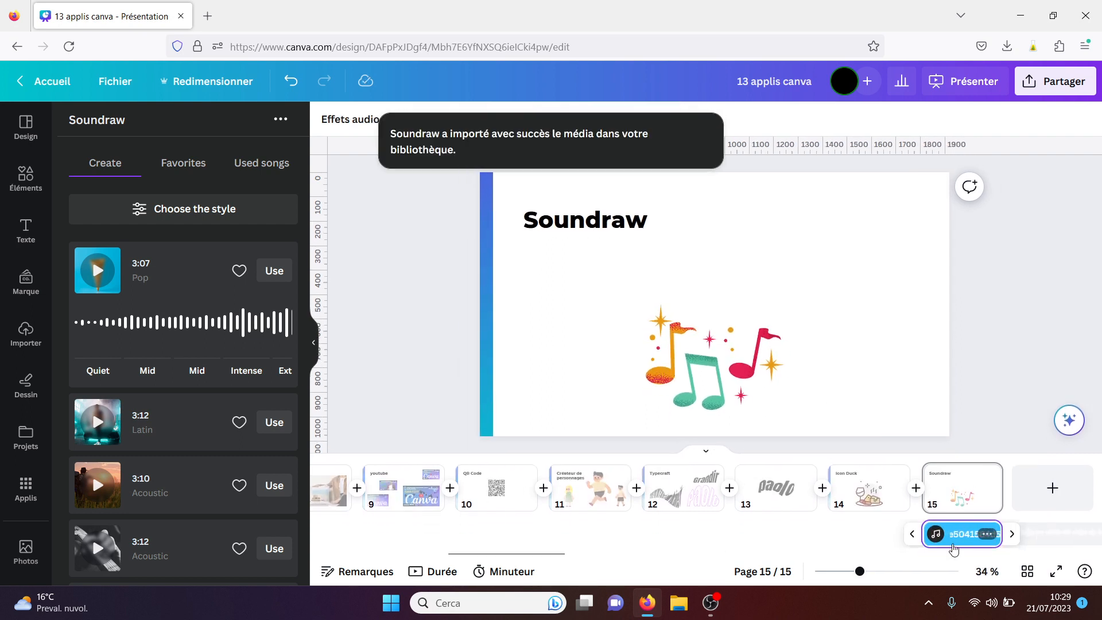
click(424, 572)
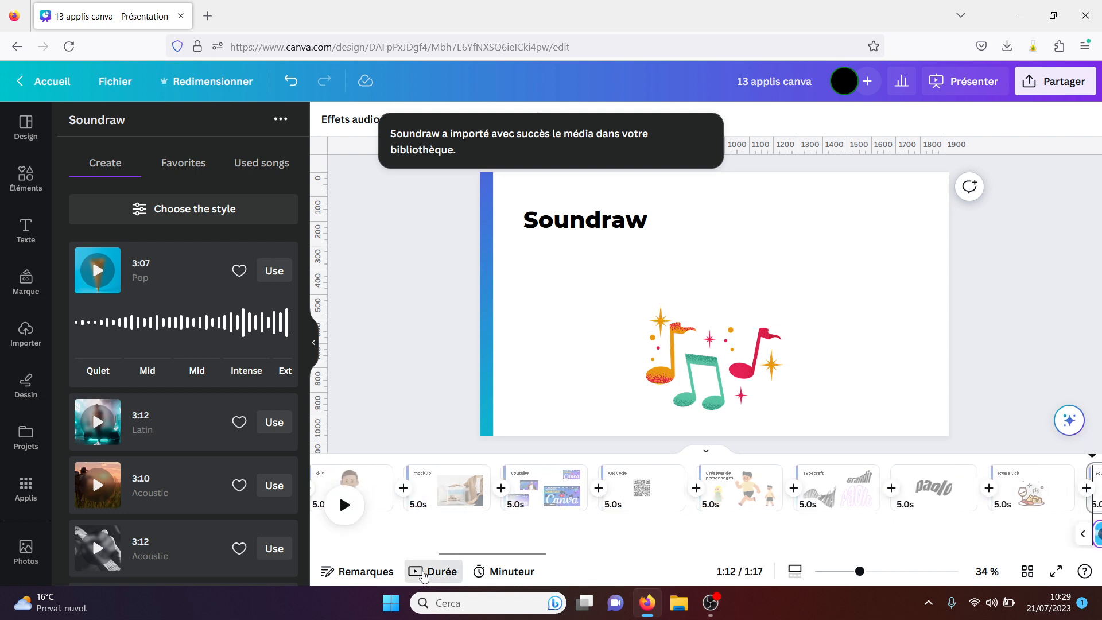
drag(523, 552, 616, 552)
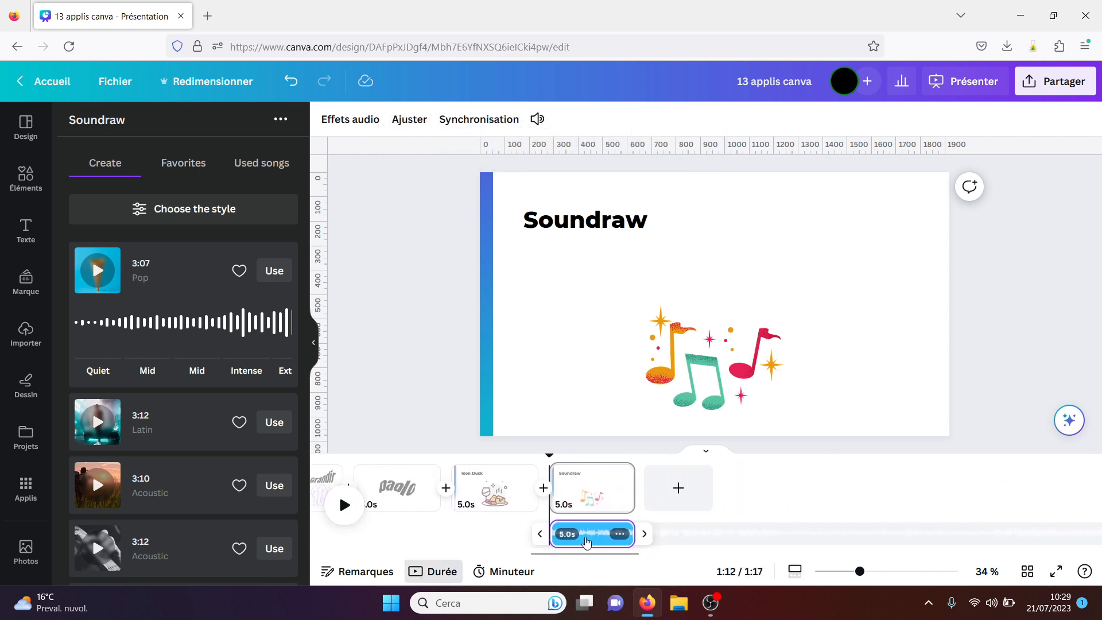
click(347, 510)
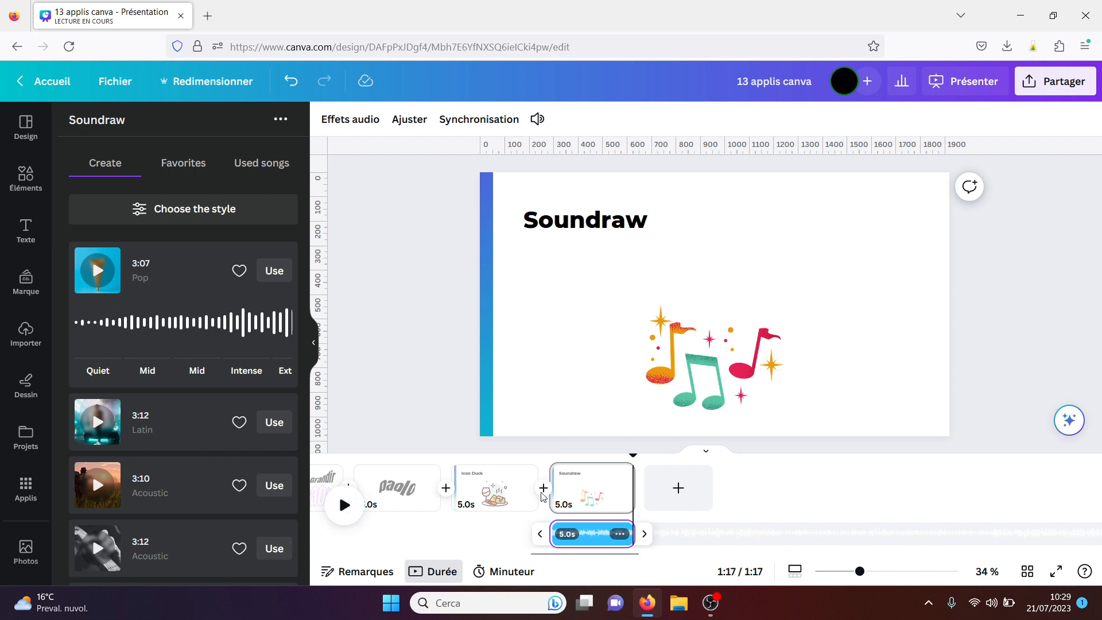
click(1028, 408)
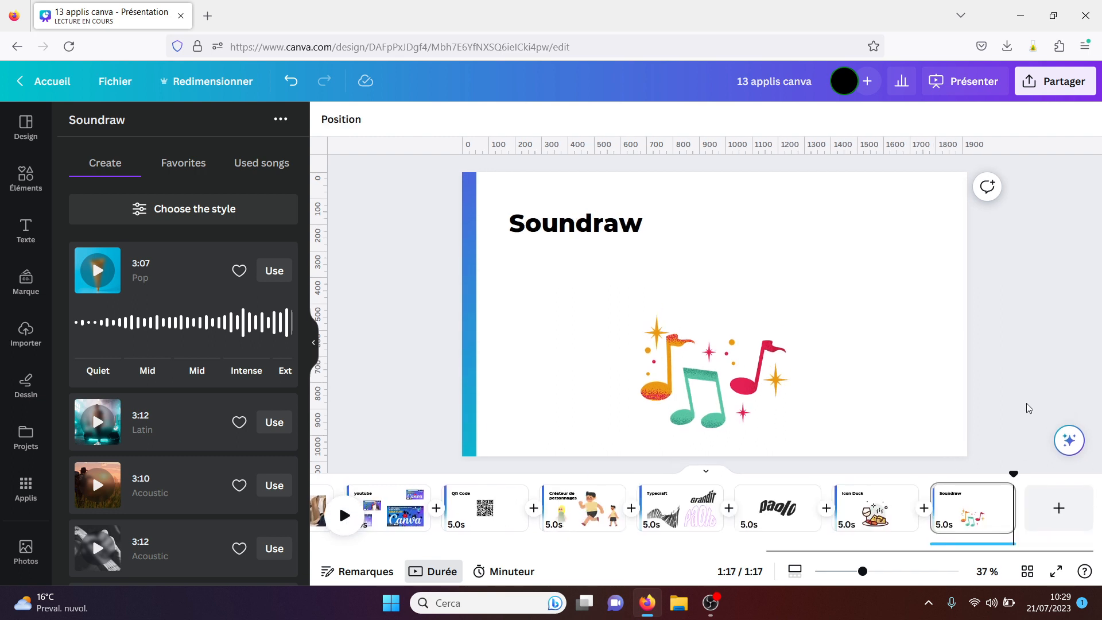